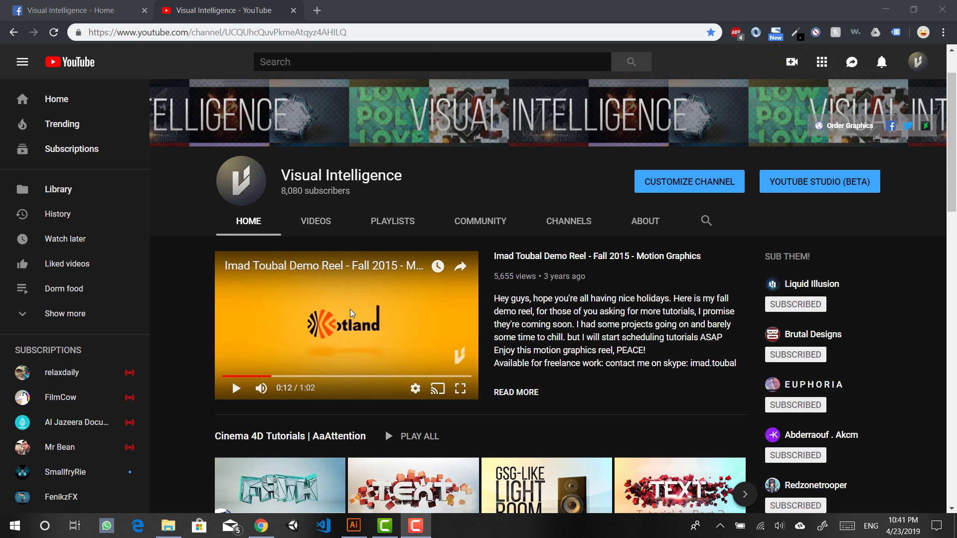
Step: Scroll the Visual Intelligence channel page down and back up, then bring up the window switcher
scroll(351, 313, down, 4)
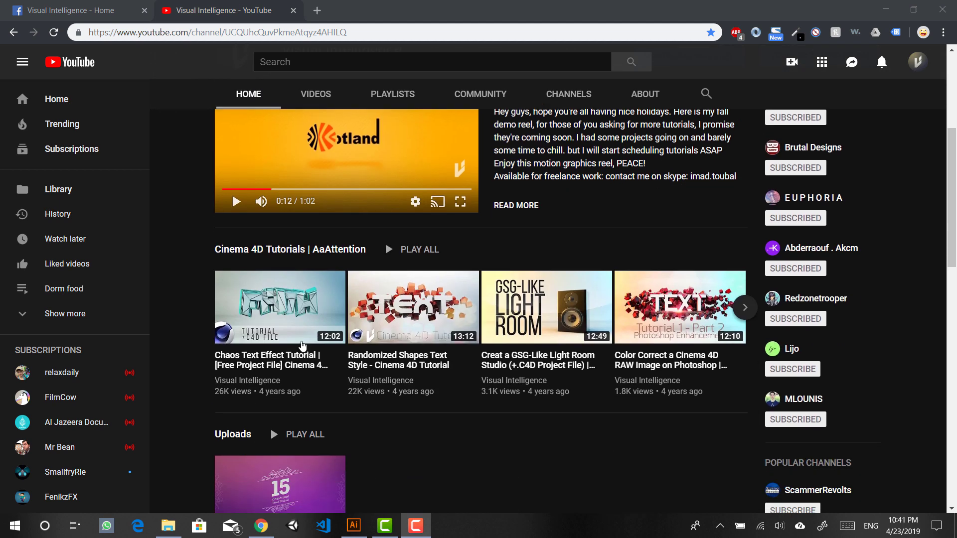
scroll(313, 352, up, 4)
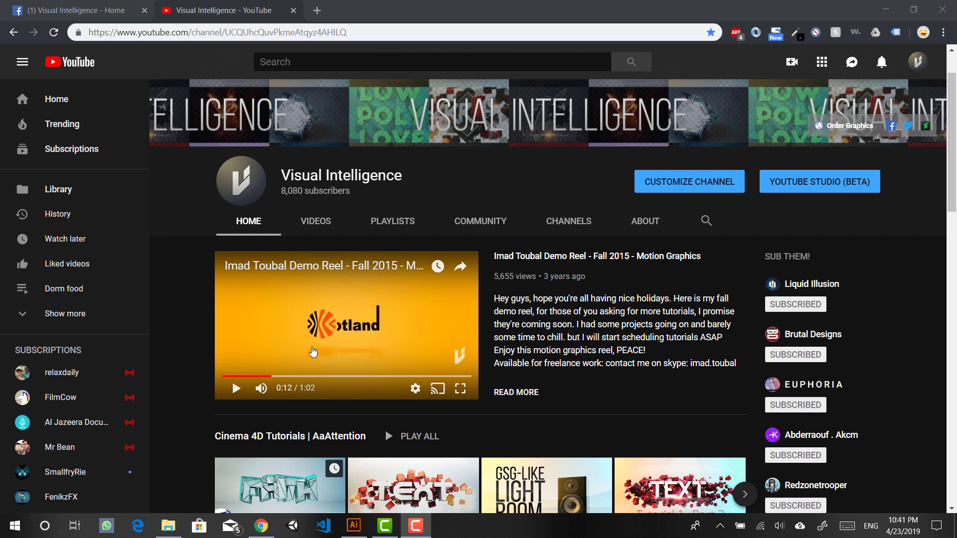
key(alt+Tab)
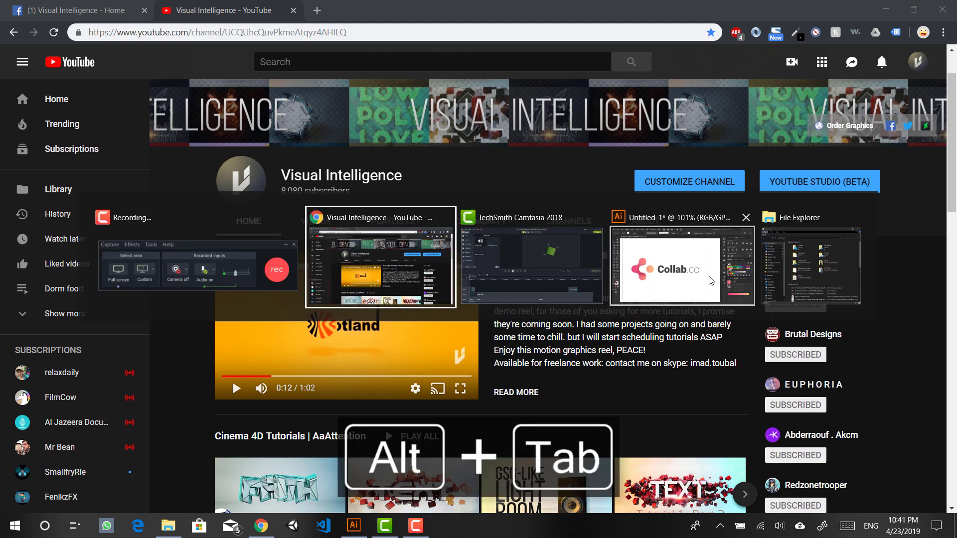
Step: Switch to the Illustrator Collab.co logo document and view it at 100%
click(710, 273)
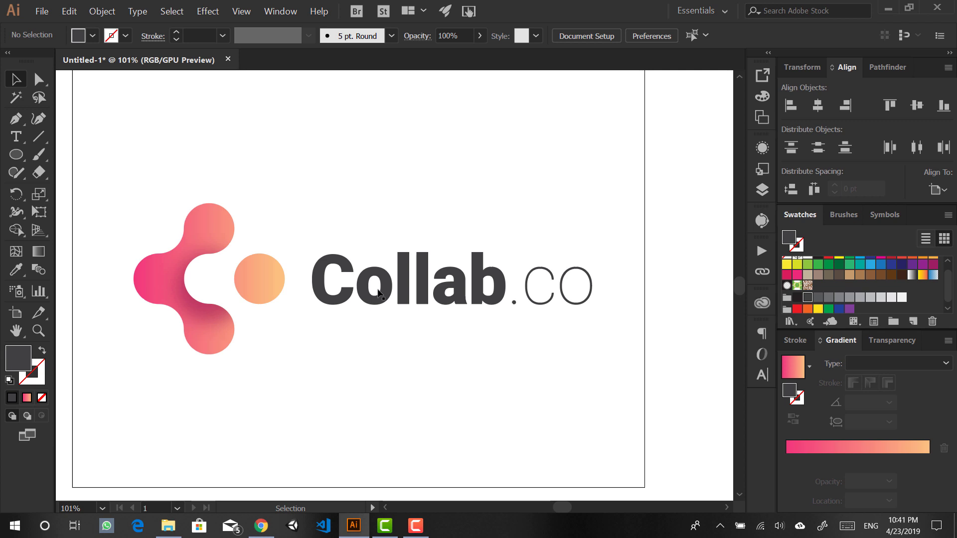
drag(188, 152, 475, 404)
click(474, 404)
key(ctrl+1)
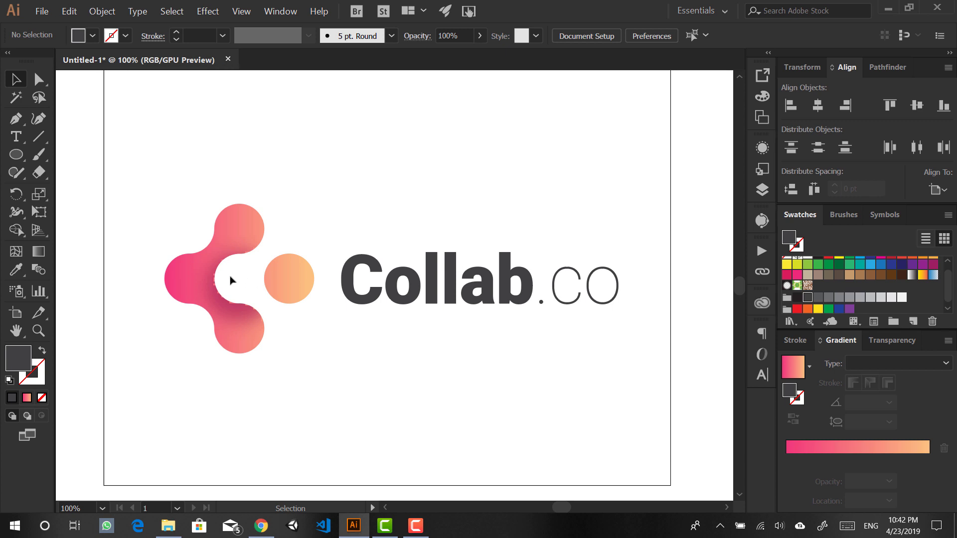
Step: Zoom in and out around the logo, then fit the whole artboard in the window
scroll(230, 279, up, 3)
scroll(307, 301, down, 2)
scroll(305, 303, down, 4)
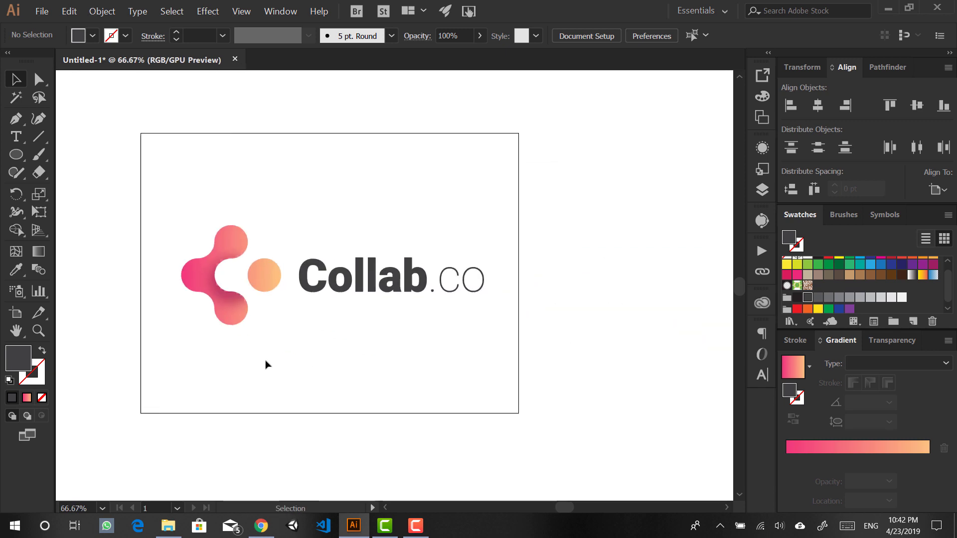
scroll(325, 282, up, 4)
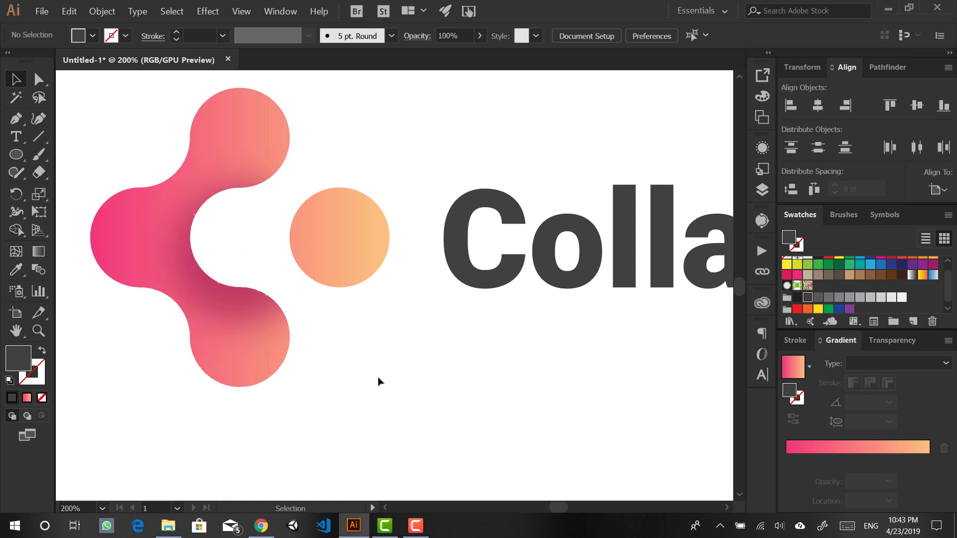
key(ctrl+0)
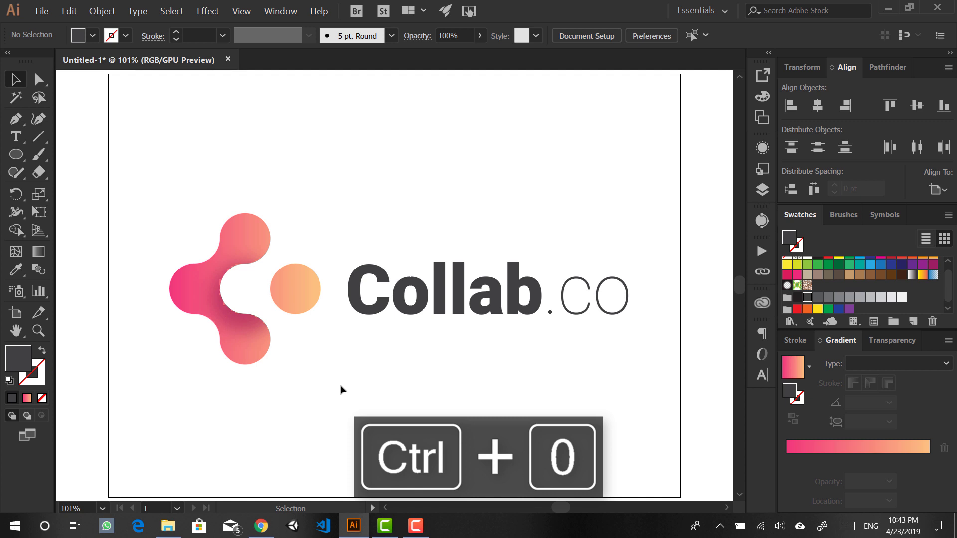
Step: Marquee-select the whole Collab.co logo and inspect its anchor points with Direct Selection
drag(175, 431, 474, 188)
click(393, 434)
drag(516, 410, 103, 207)
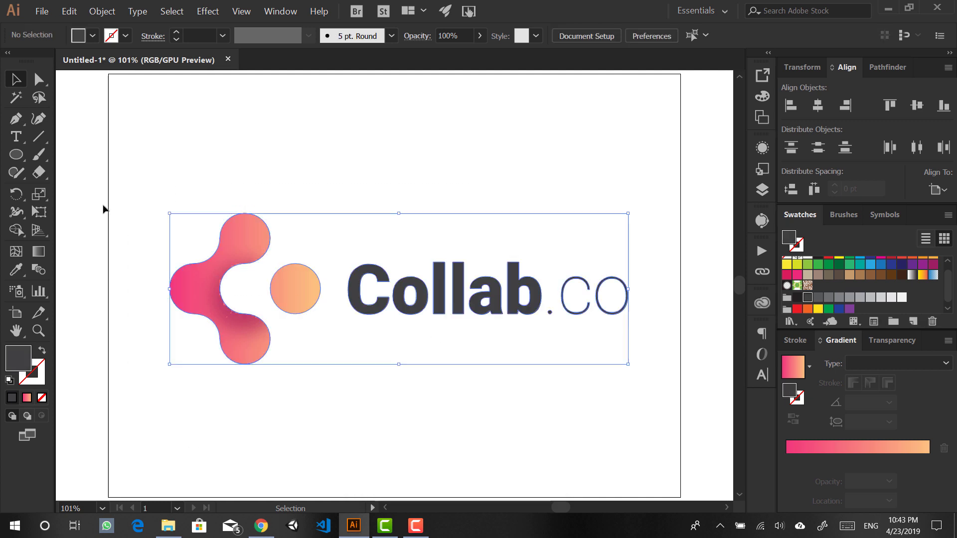
click(329, 394)
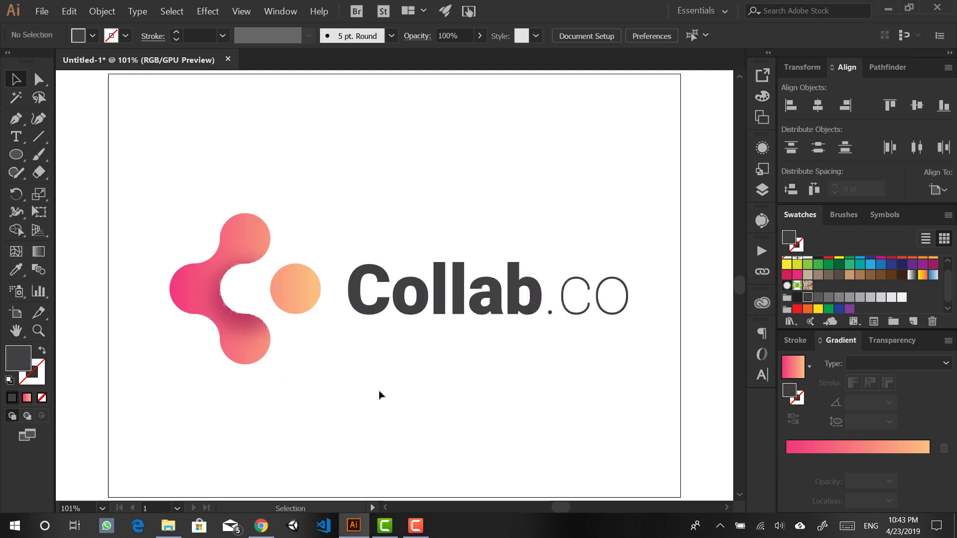
drag(242, 421, 497, 229)
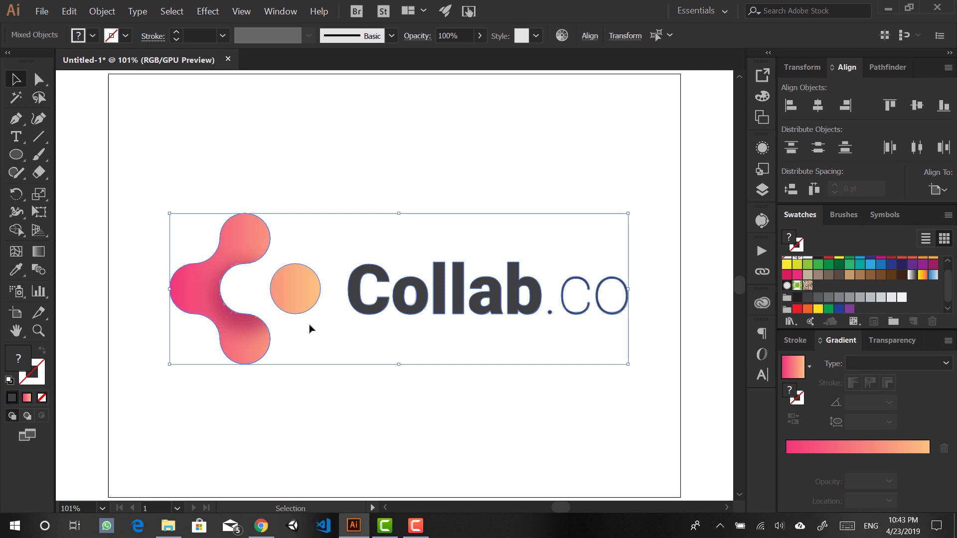
key(a)
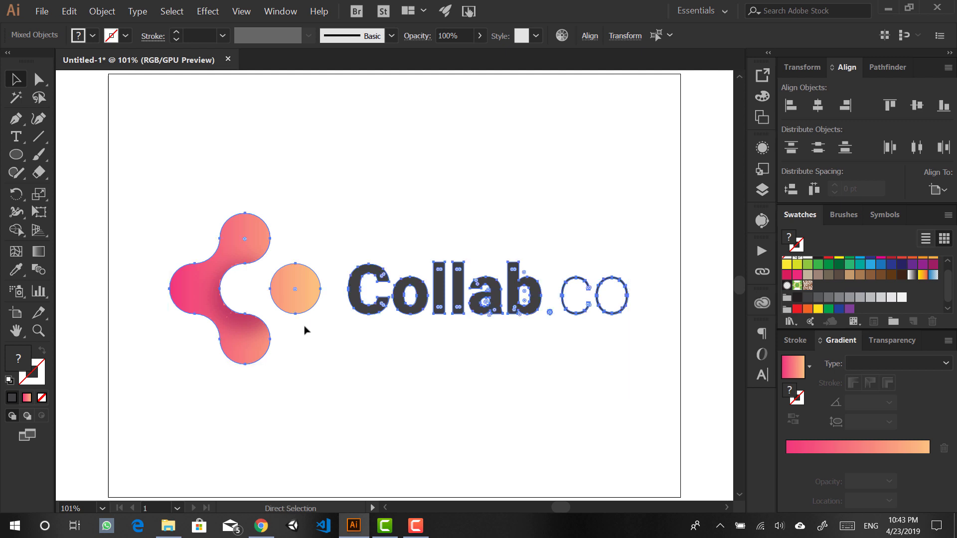
key(v)
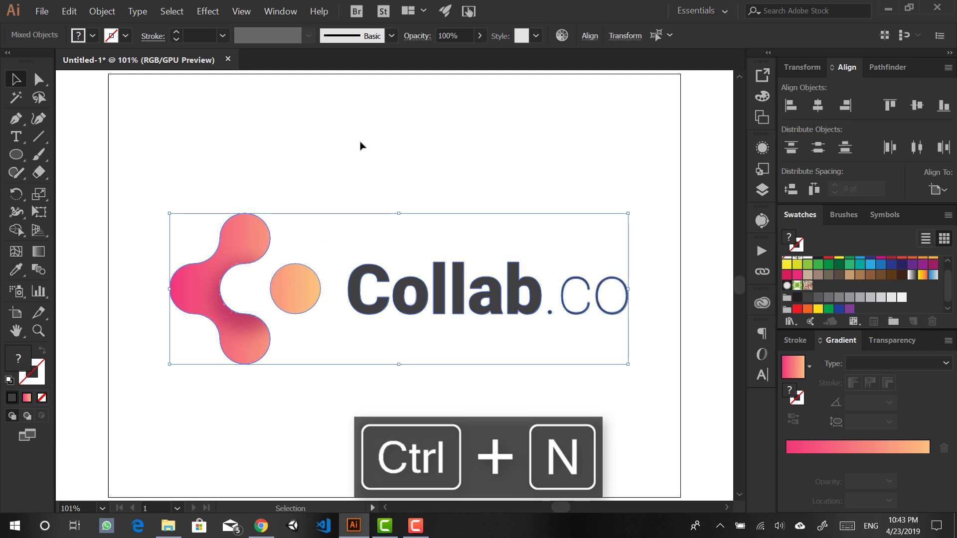
Step: Create a new document from the A4 preset, named Untitled-2
key(ctrl+n)
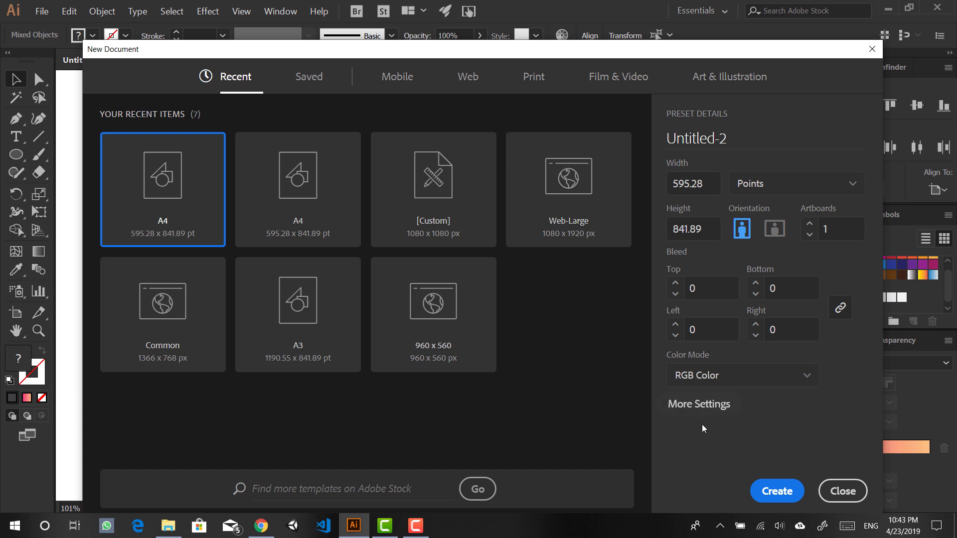
click(776, 489)
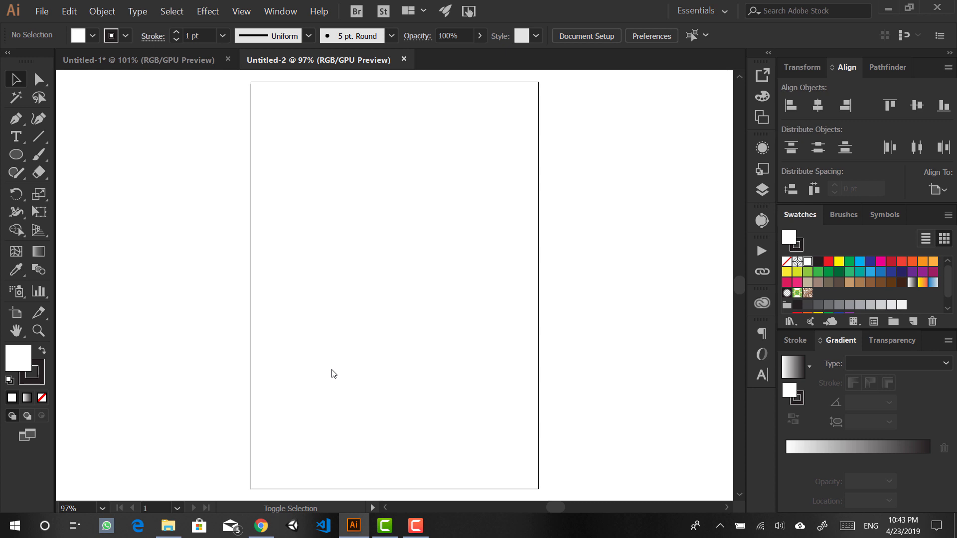
key(shift+o)
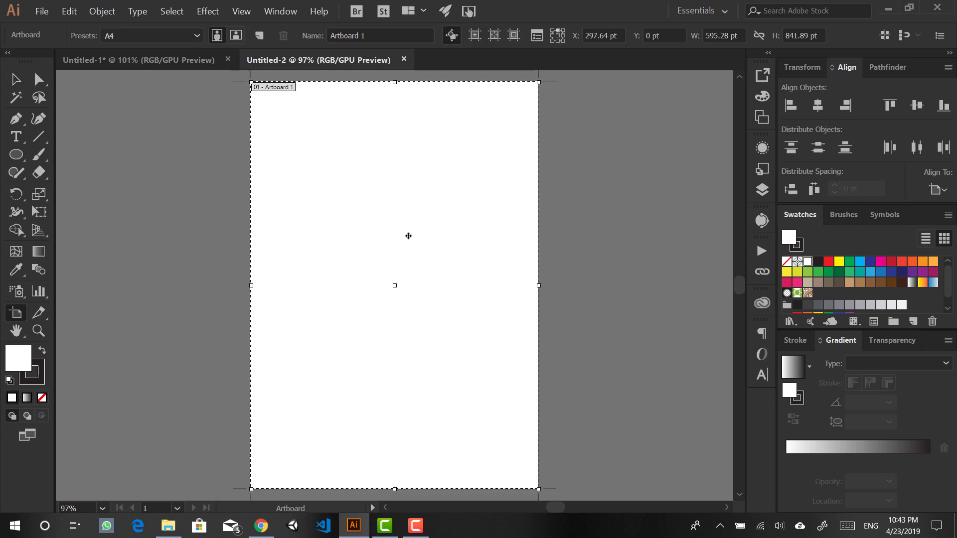
Step: Turn the Untitled-2 A4 artboard to landscape orientation and fit it in the window
key(Escape)
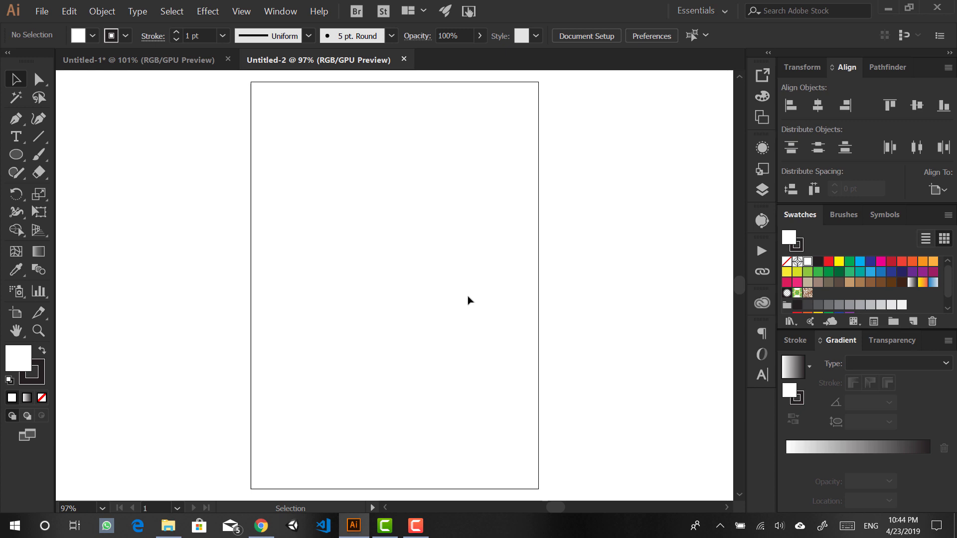
click(21, 316)
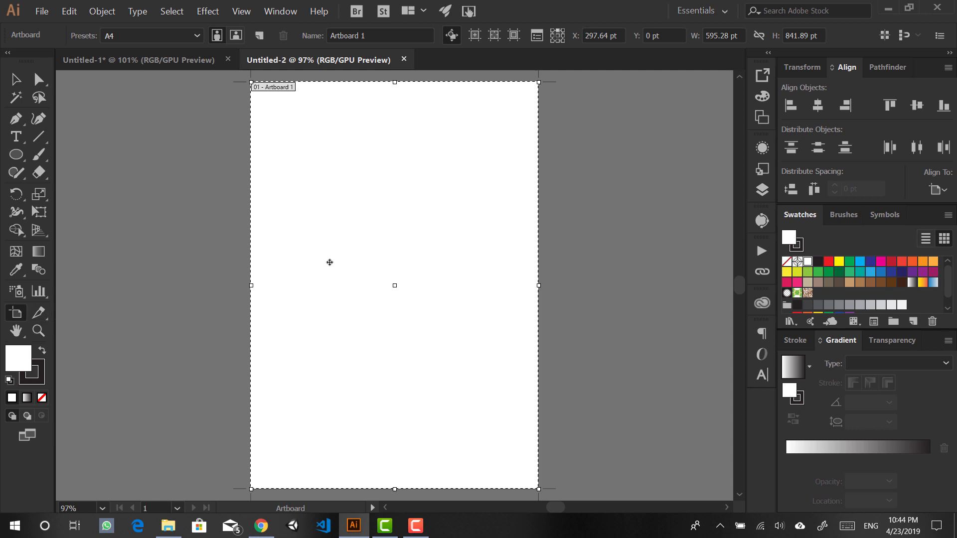
drag(350, 253, 350, 253)
click(238, 40)
key(Escape)
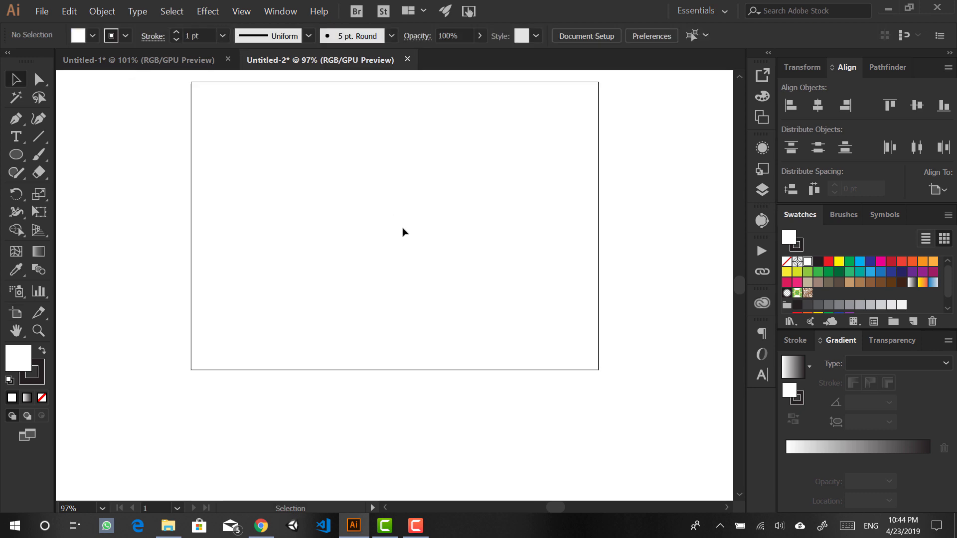
key(ctrl+0)
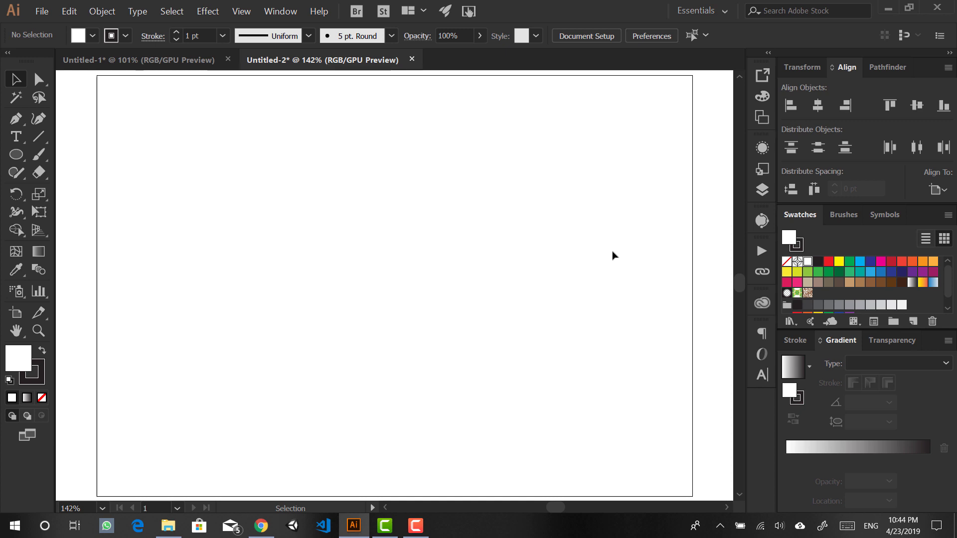
Step: Zoom and pan around the blank landscape artboard
key(ctrl)
scroll(612, 255, down, 6)
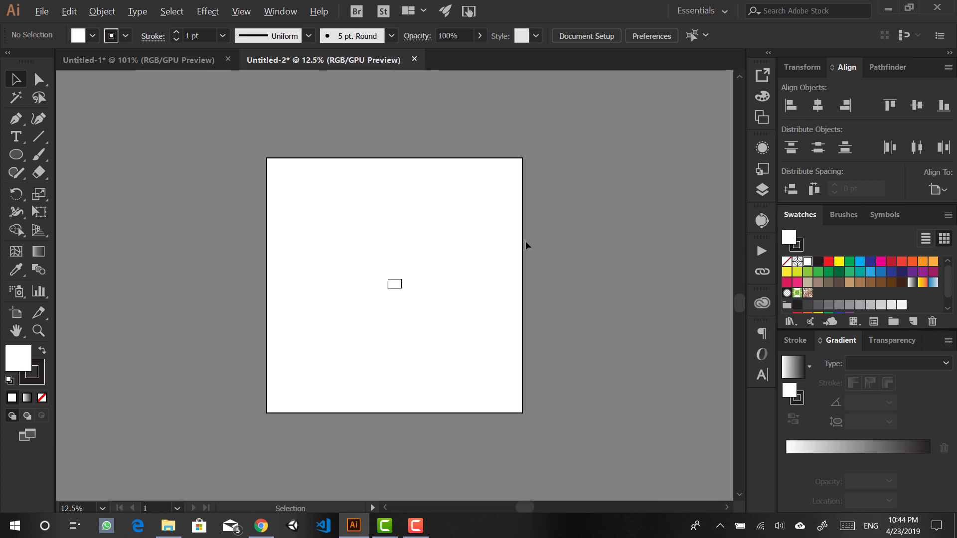
scroll(474, 313, down, 3)
scroll(436, 241, up, 4)
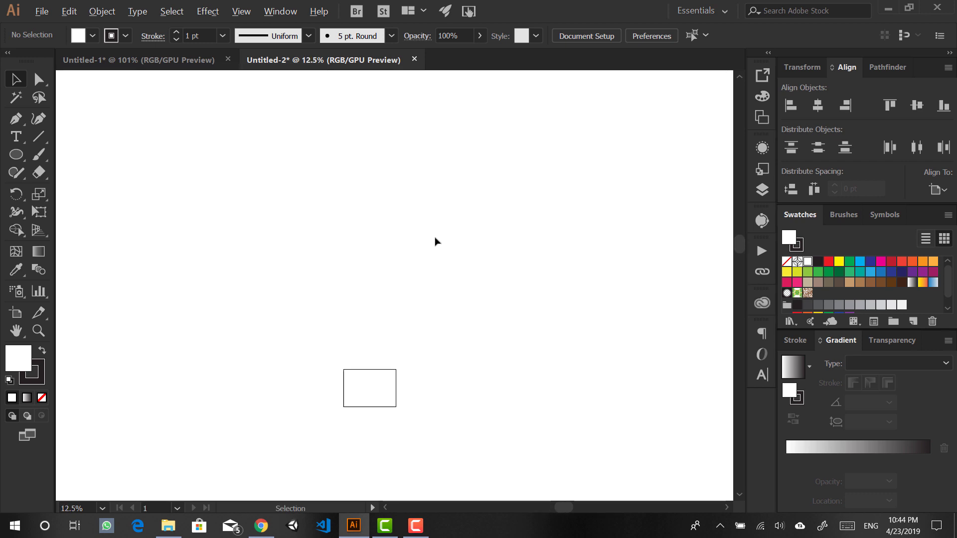
scroll(348, 385, up, 5)
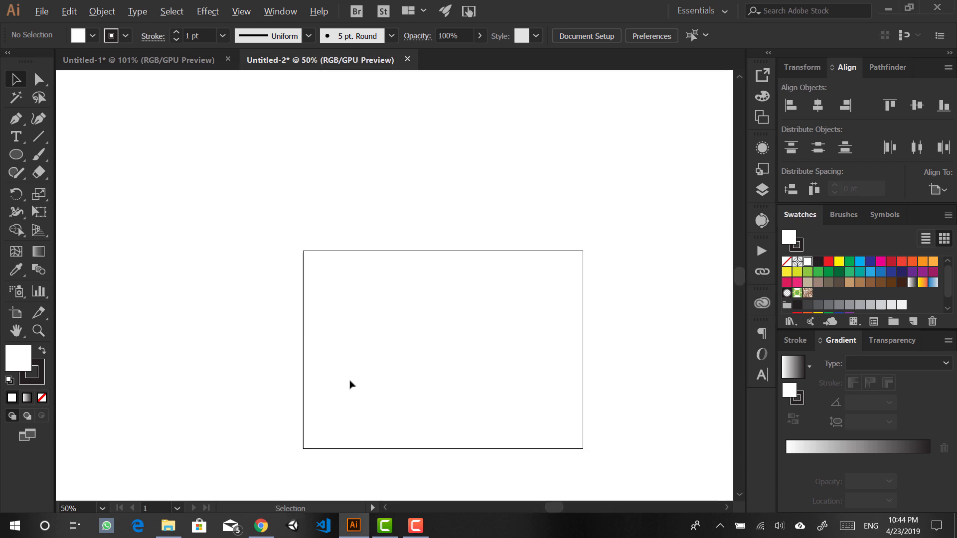
scroll(314, 269, down, 4)
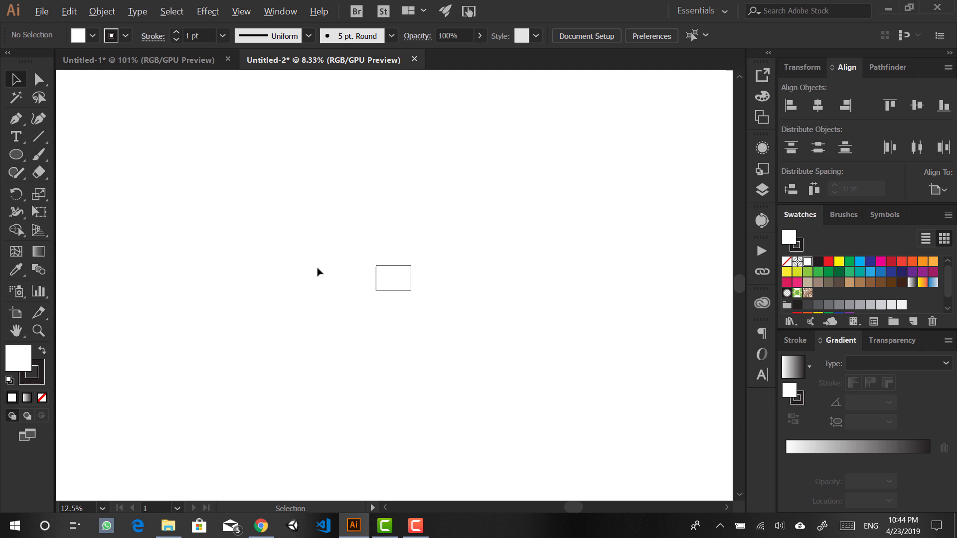
scroll(318, 272, up, 1)
drag(474, 282, 263, 271)
scroll(412, 247, up, 5)
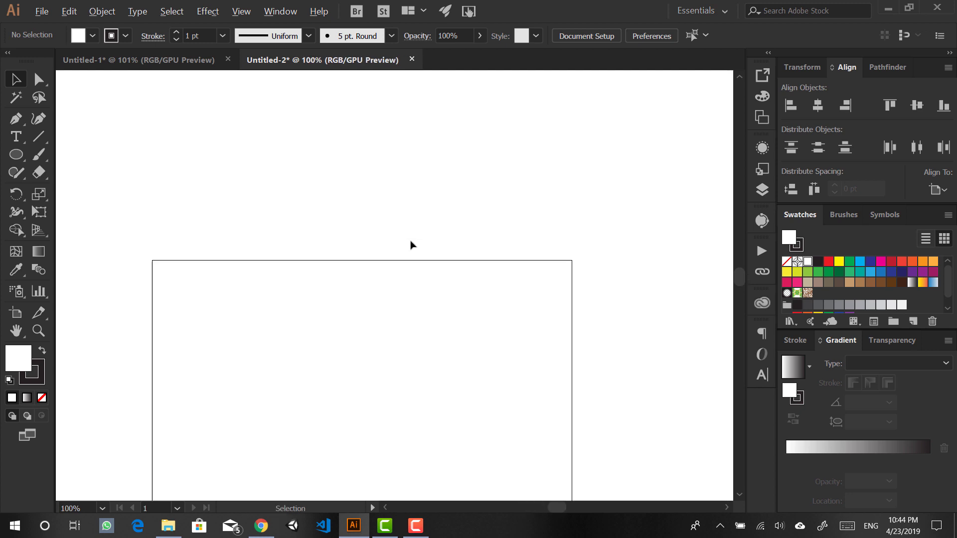
scroll(411, 251, down, 3)
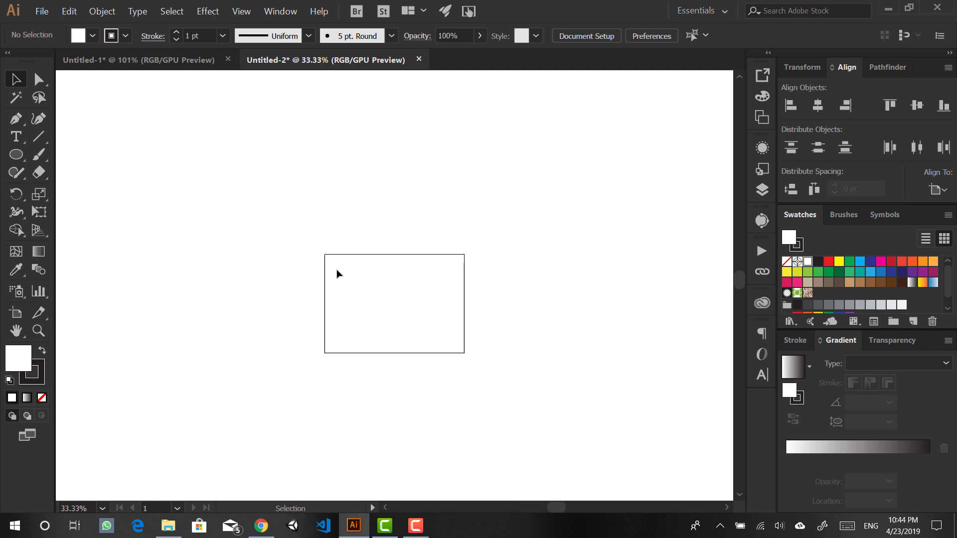
Step: Draw three test rectangles, undo the last one, and open Preferences with Ctrl+K
key(m)
drag(117, 160, 248, 306)
drag(132, 366, 310, 189)
drag(163, 453, 473, 301)
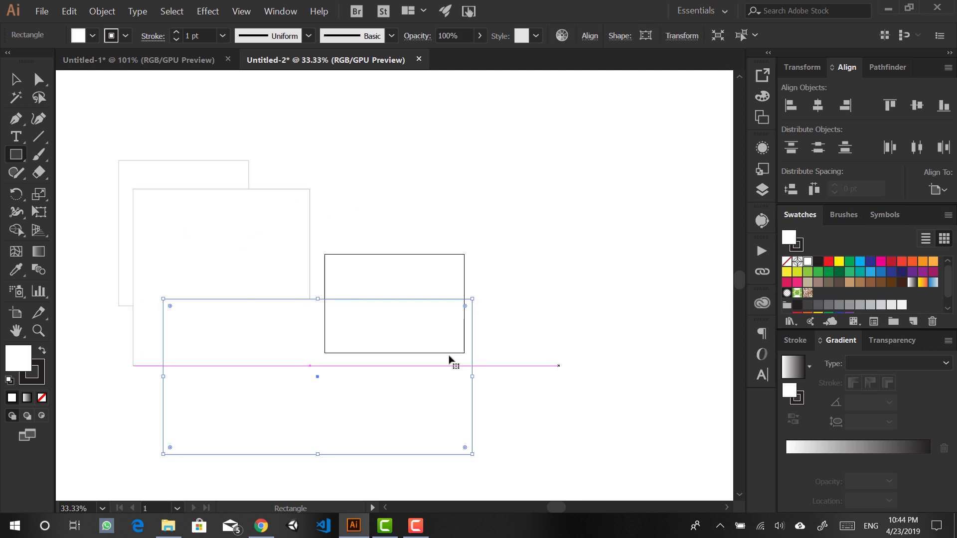
key(ctrl+z)
key(ctrl+z)
key(ctrl+z)
scroll(414, 302, up, 4)
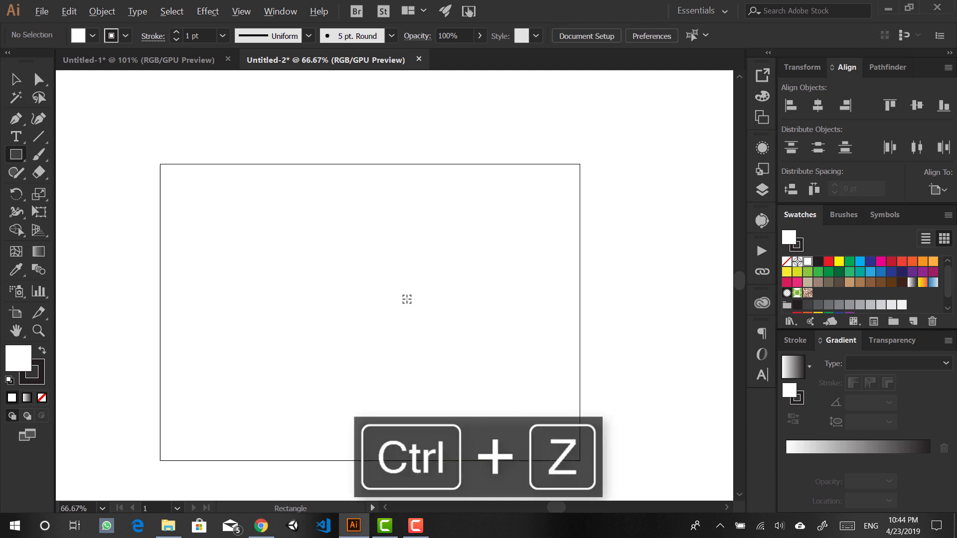
scroll(413, 302, down, 1)
key(ctrl+k)
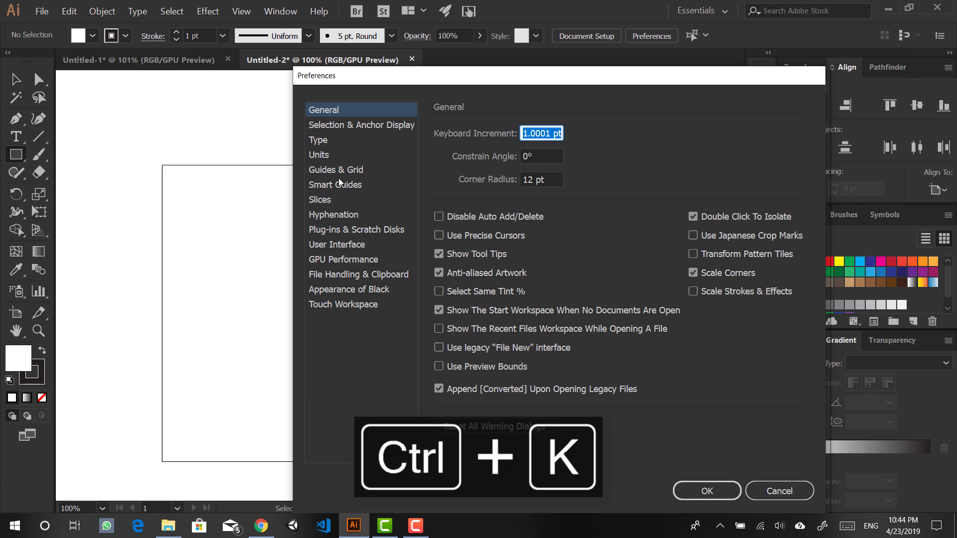
Step: Review the User Interface preferences, keep the White canvas color, and fit the artboard
click(351, 244)
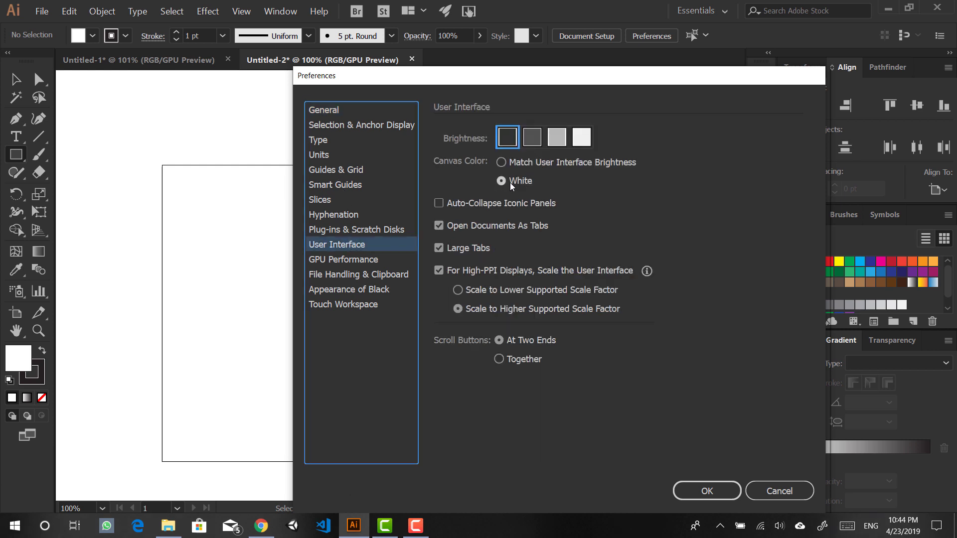
click(714, 494)
key(ctrl+0)
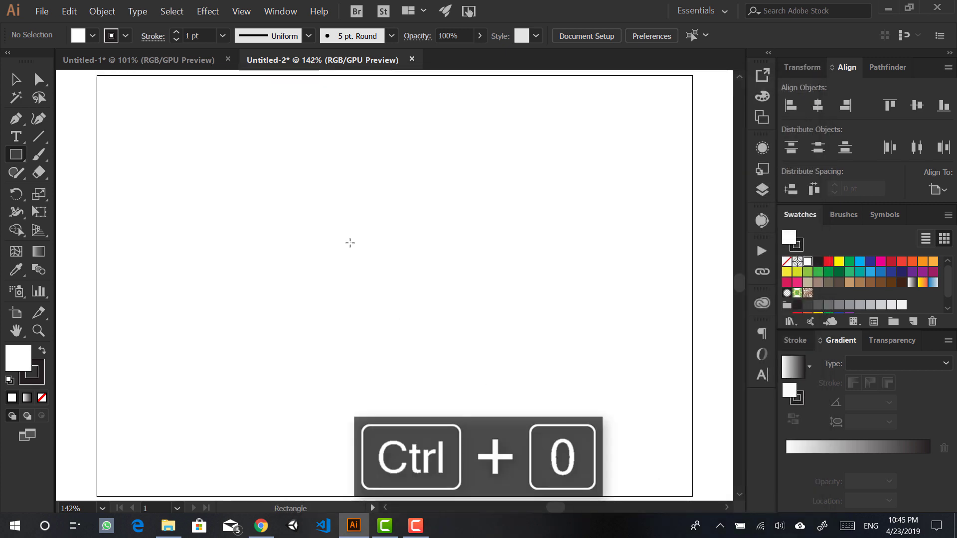
Step: Place a 100 pt circle with the Ellipse Tool in the artboard's upper-left area
click(23, 157)
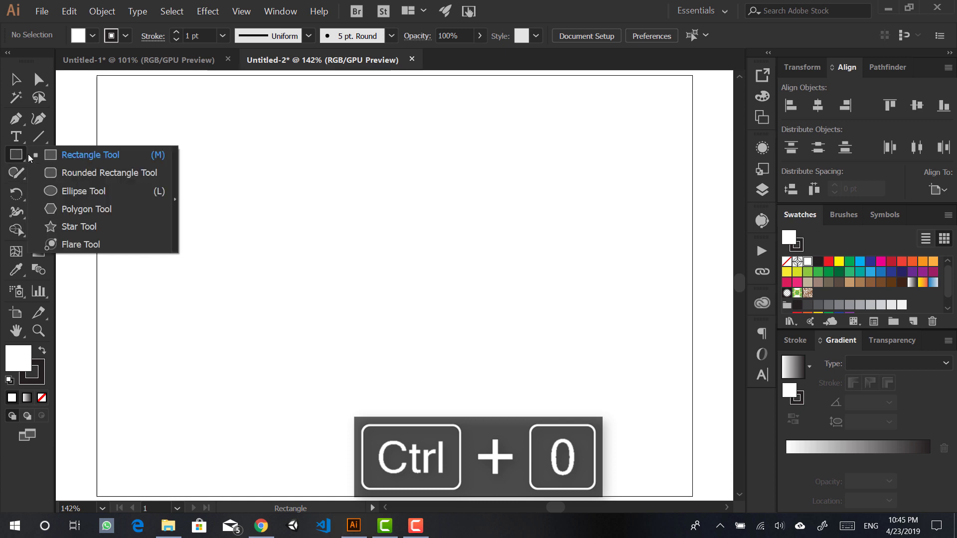
click(90, 193)
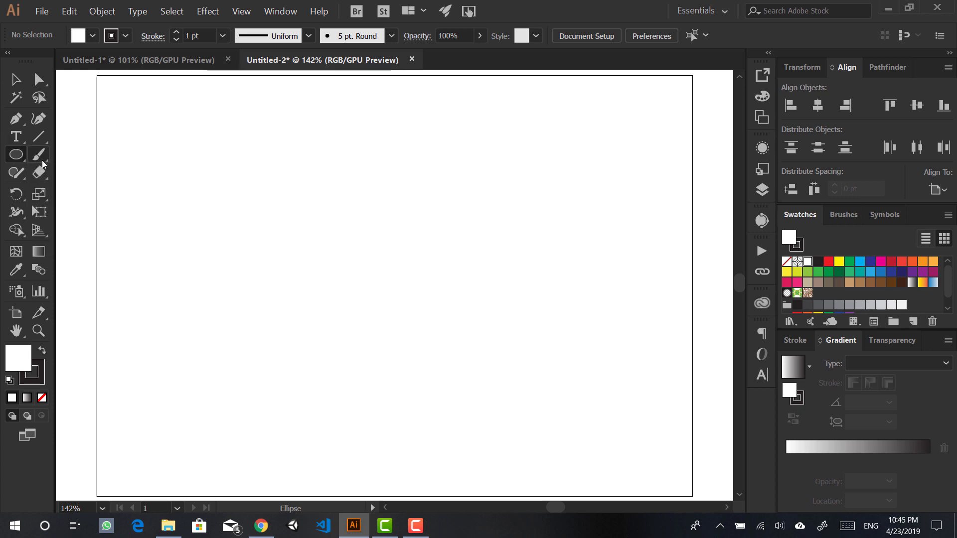
click(277, 172)
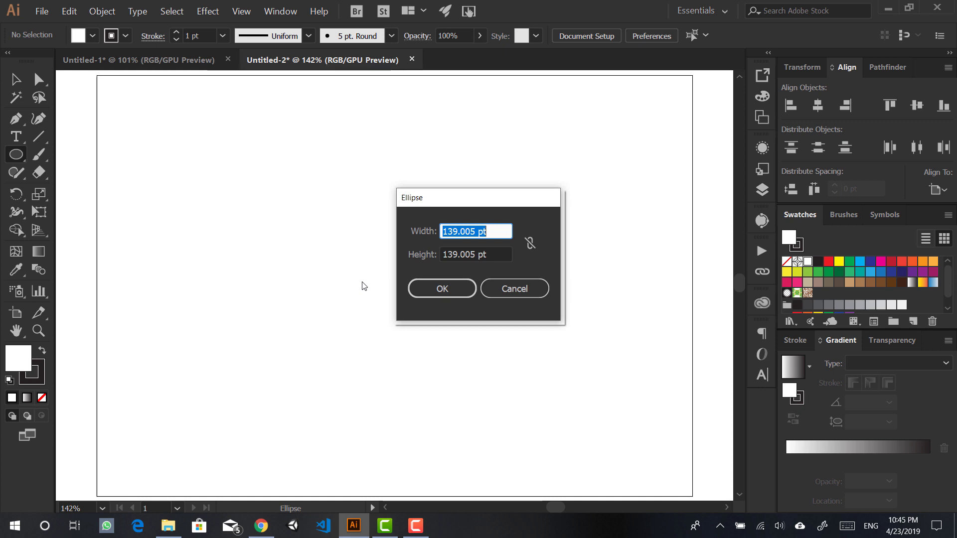
text(100)
key(Tab)
text(1)
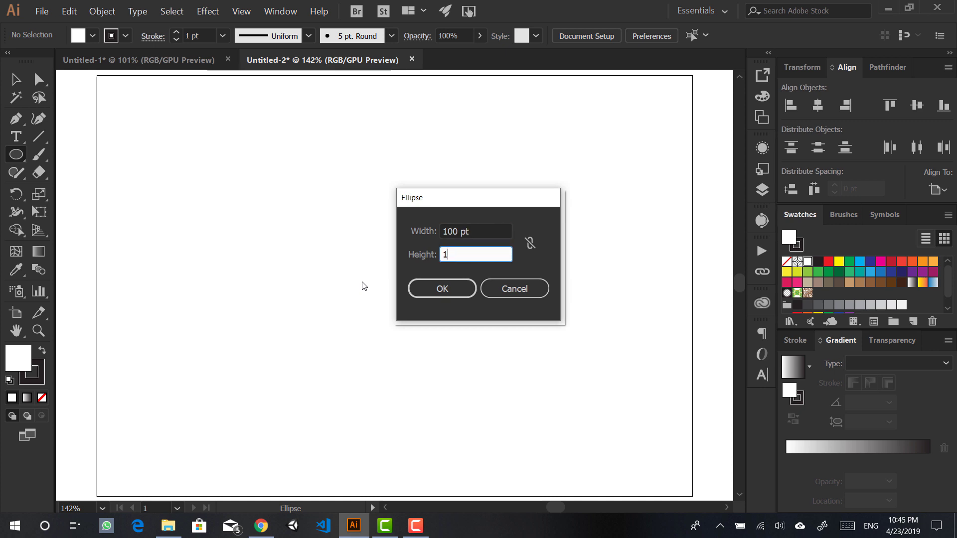
key(Return)
key(a)
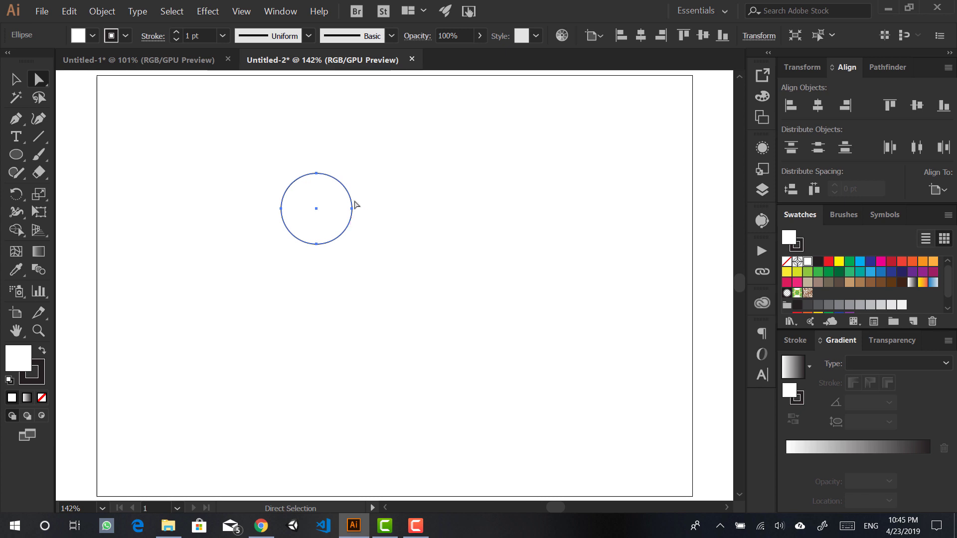
Step: Duplicate the circle and Alt-drag the copy so it touches the first on the right
key(v)
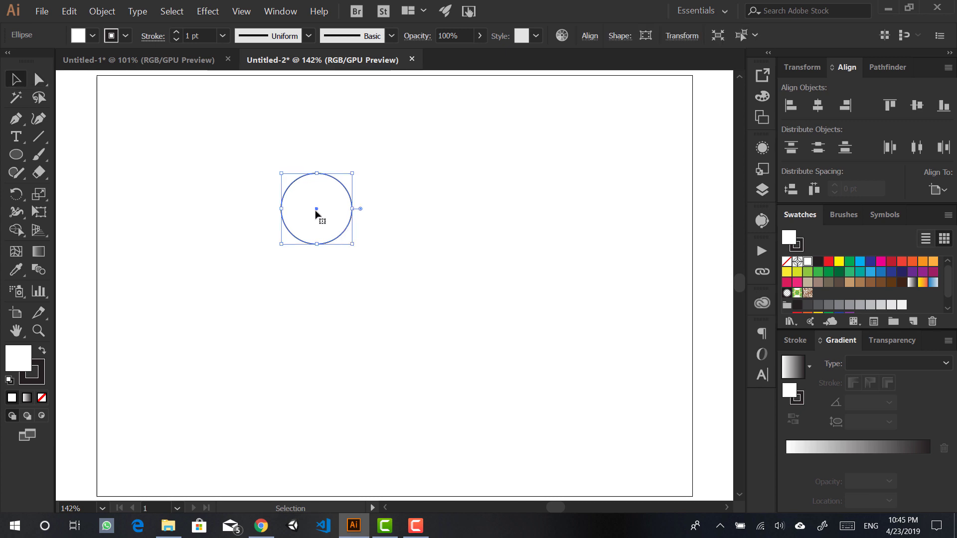
key(a)
key(ctrl+c)
key(ctrl+v)
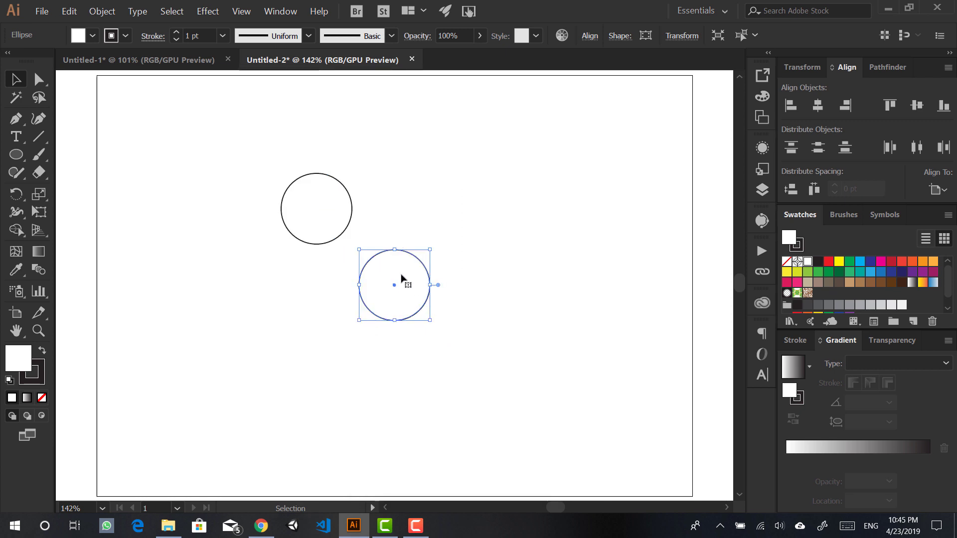
drag(392, 285, 388, 210)
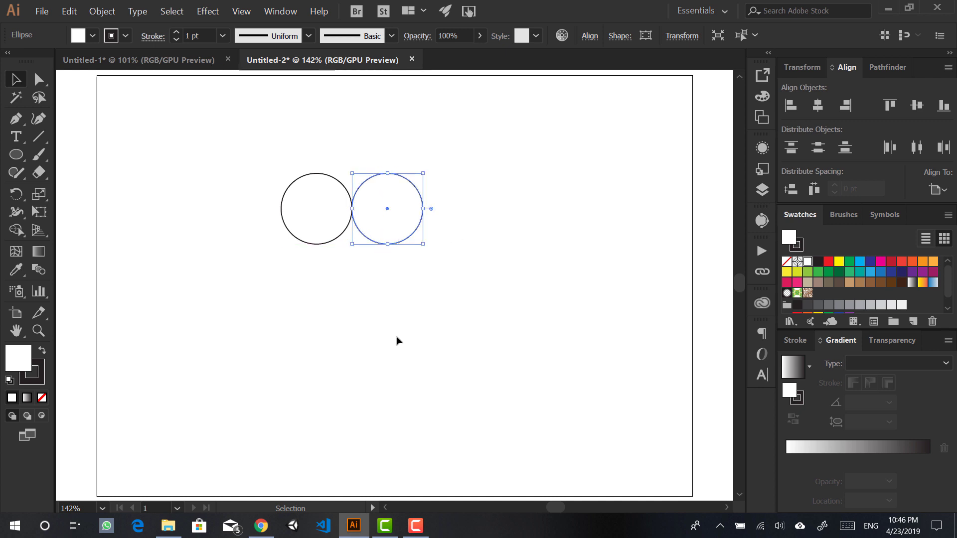
key(ctrl+z)
key(ctrl+z)
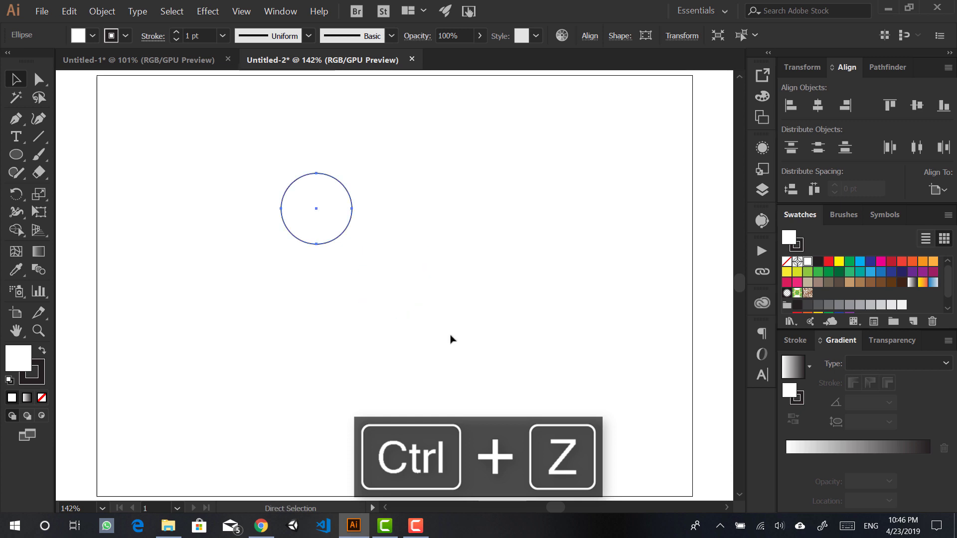
scroll(365, 177, up, 2)
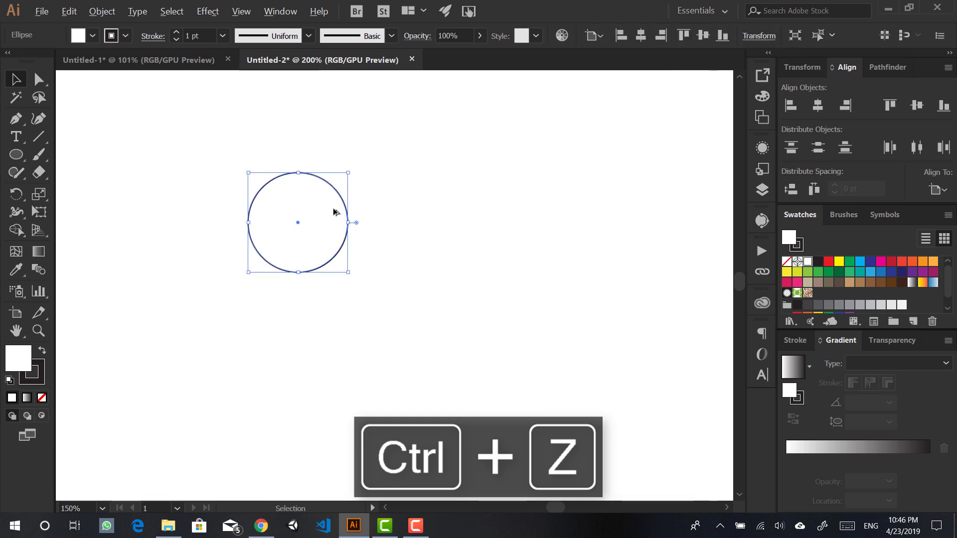
drag(298, 224, 399, 225)
Step: Check the snapping options in the menus, then Alt-drag the second circle into a touching third circle
click(206, 11)
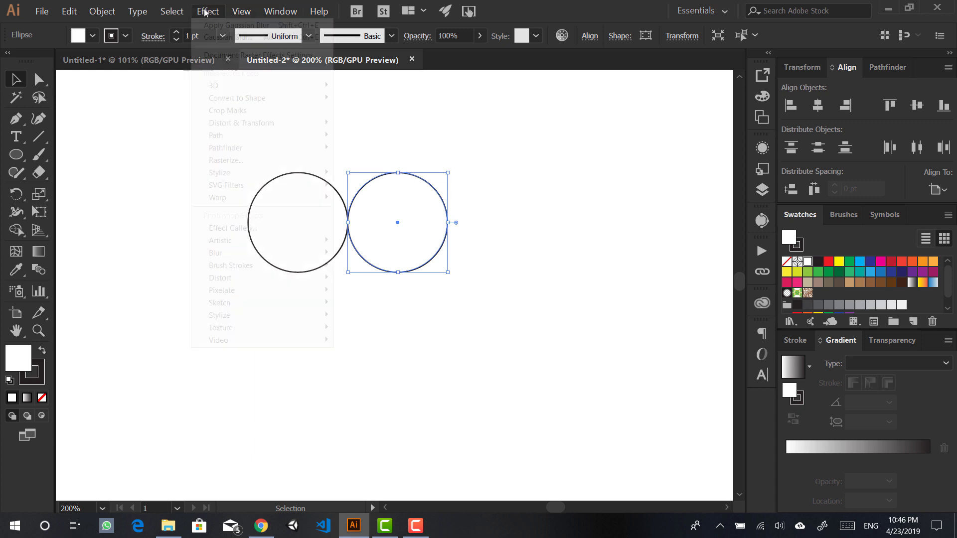
mouse_move(241, 10)
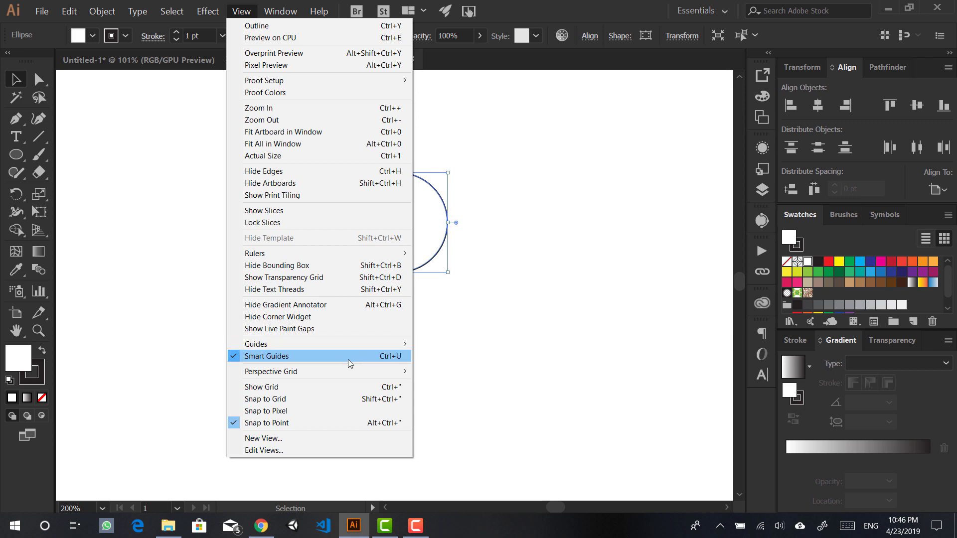
click(417, 364)
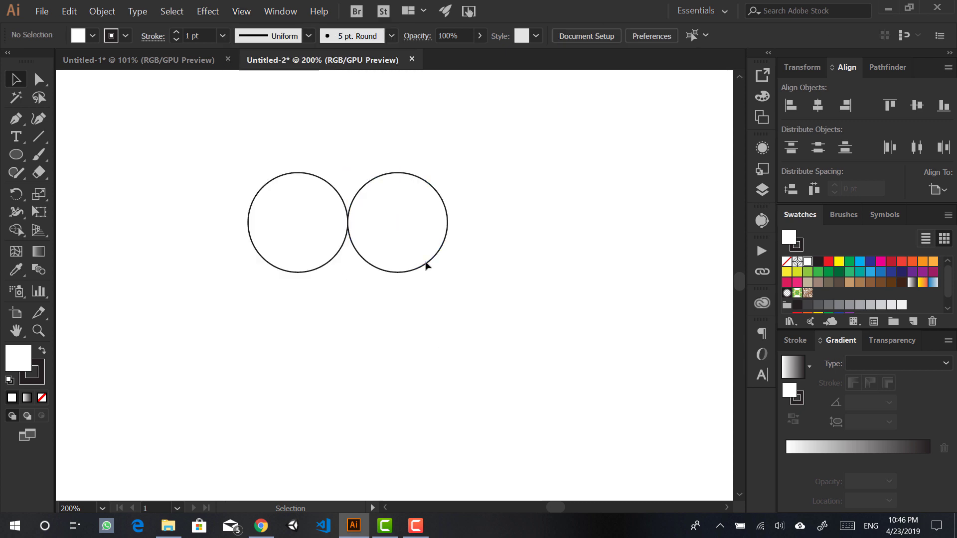
click(391, 229)
drag(393, 222, 491, 242)
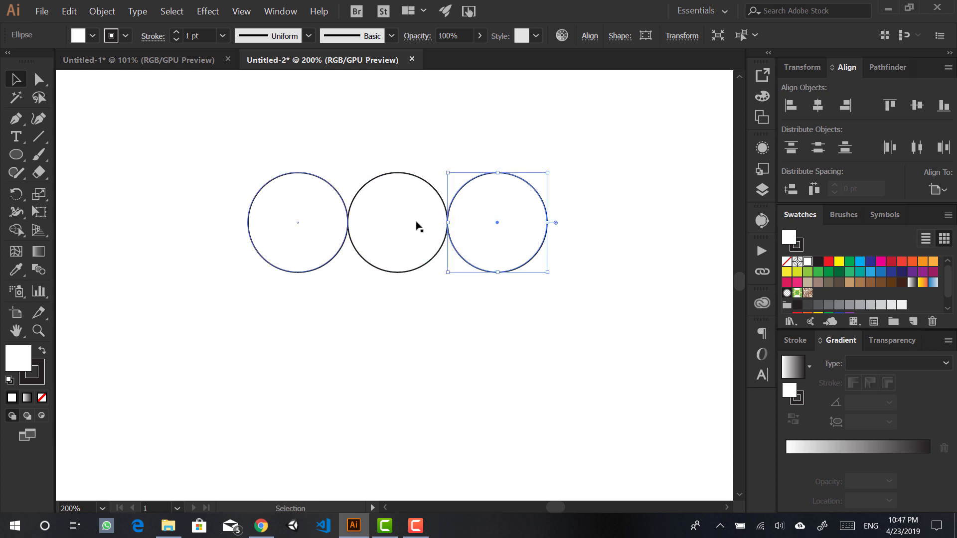
click(277, 415)
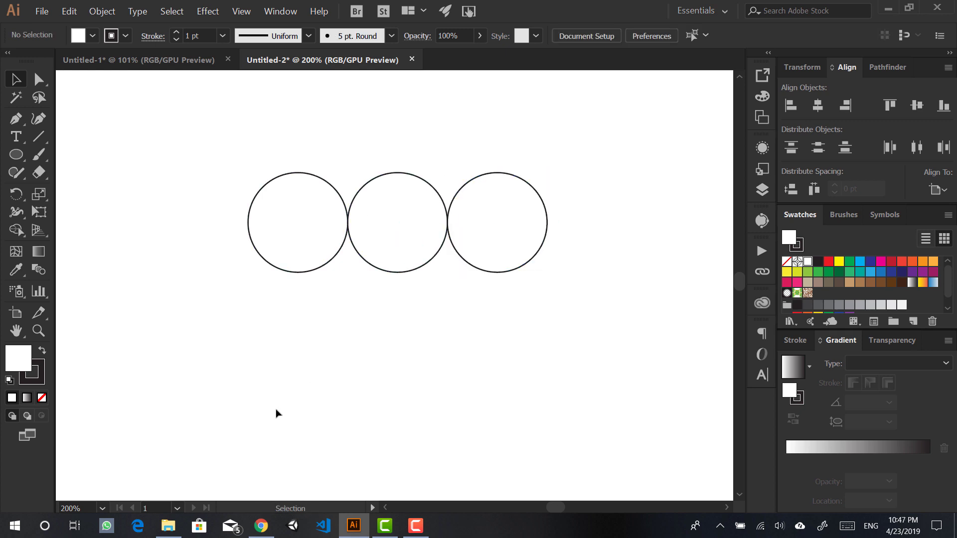
Step: Select the row of three circles and copy it straight down as a touching second row
drag(197, 133, 536, 382)
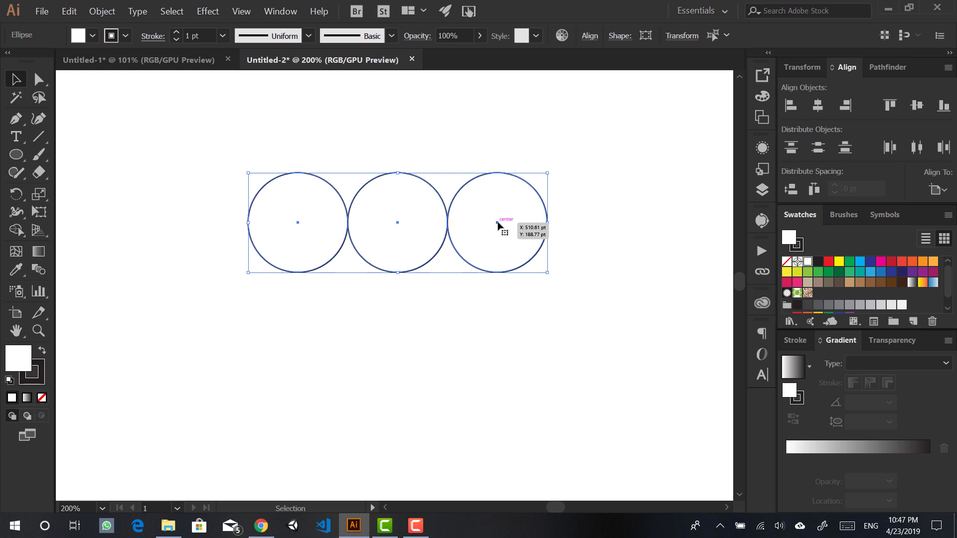
drag(173, 122, 606, 331)
drag(501, 228, 509, 324)
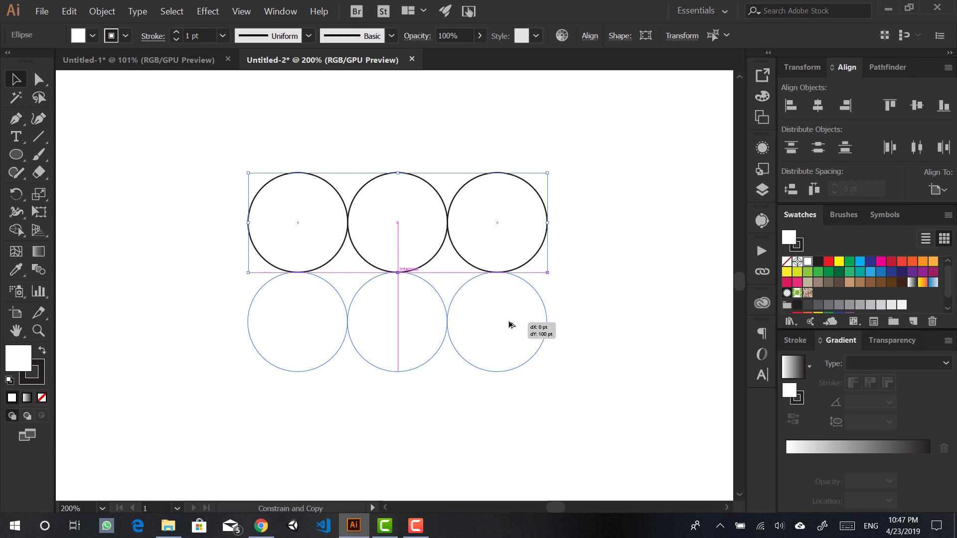
drag(509, 325, 509, 324)
scroll(393, 274, up, 10)
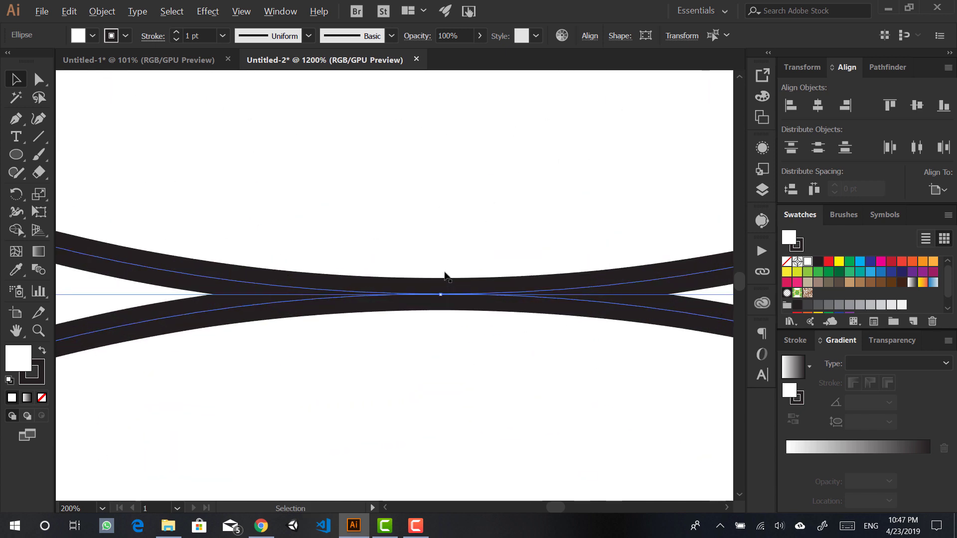
scroll(465, 304, up, 5)
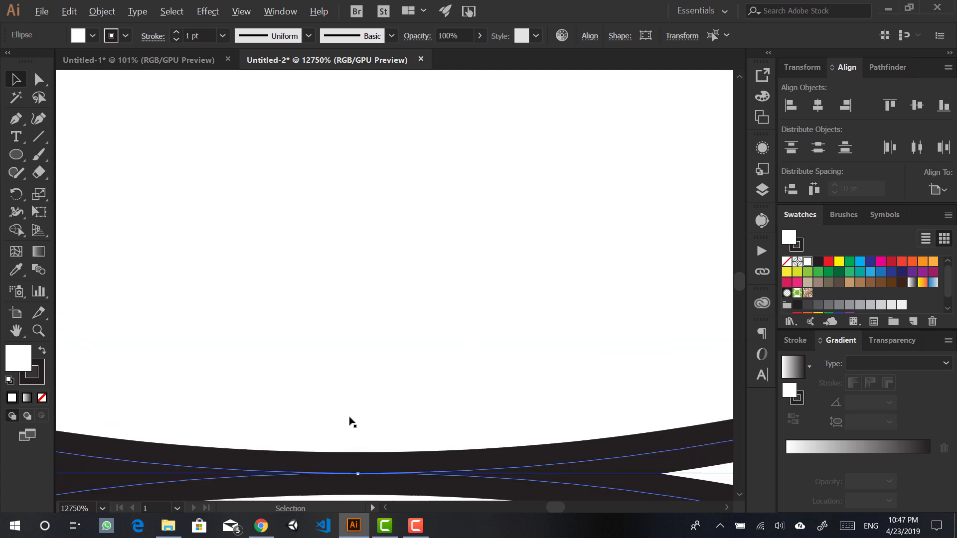
scroll(357, 372, down, 10)
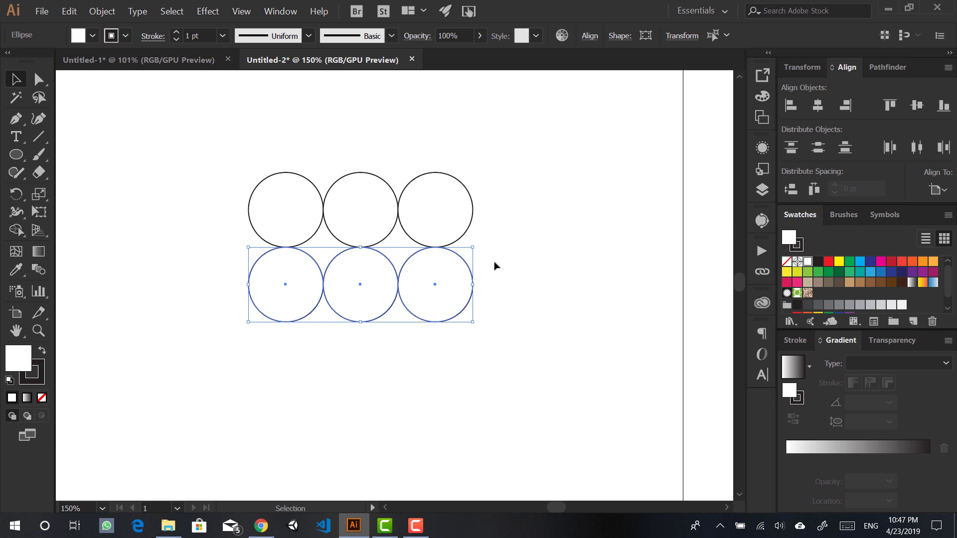
Step: Copy the bottom row down into a third touching row, then select all nine circles
click(207, 10)
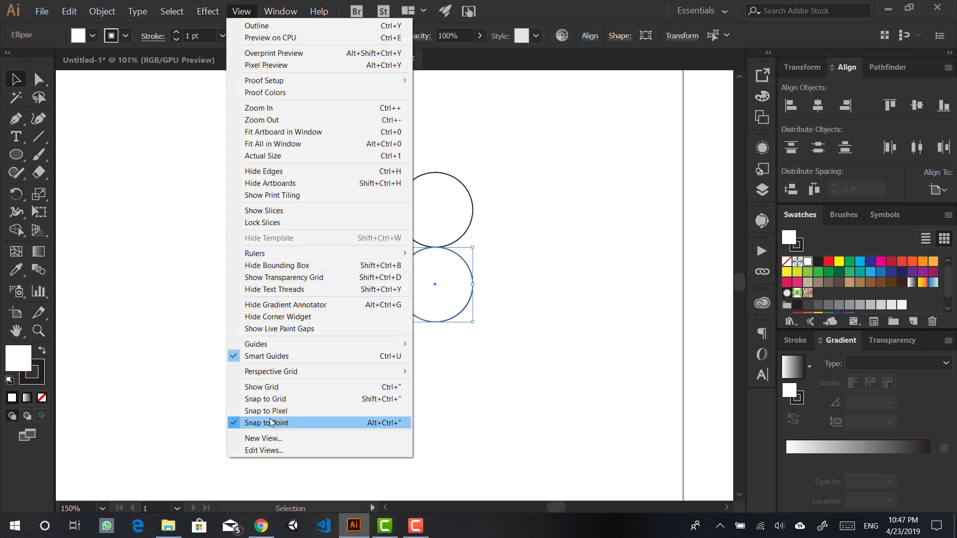
click(530, 363)
drag(537, 272, 183, 397)
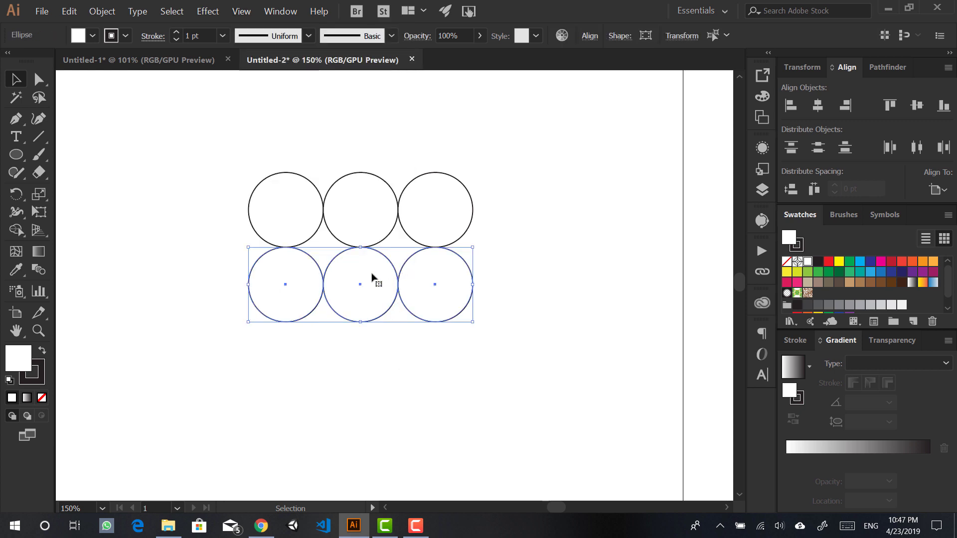
drag(360, 294, 360, 358)
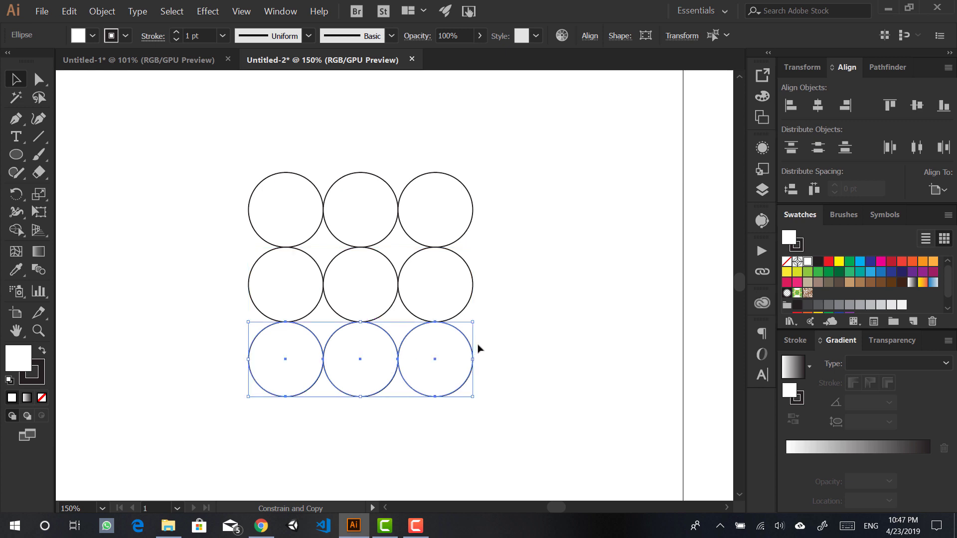
drag(509, 164, 165, 383)
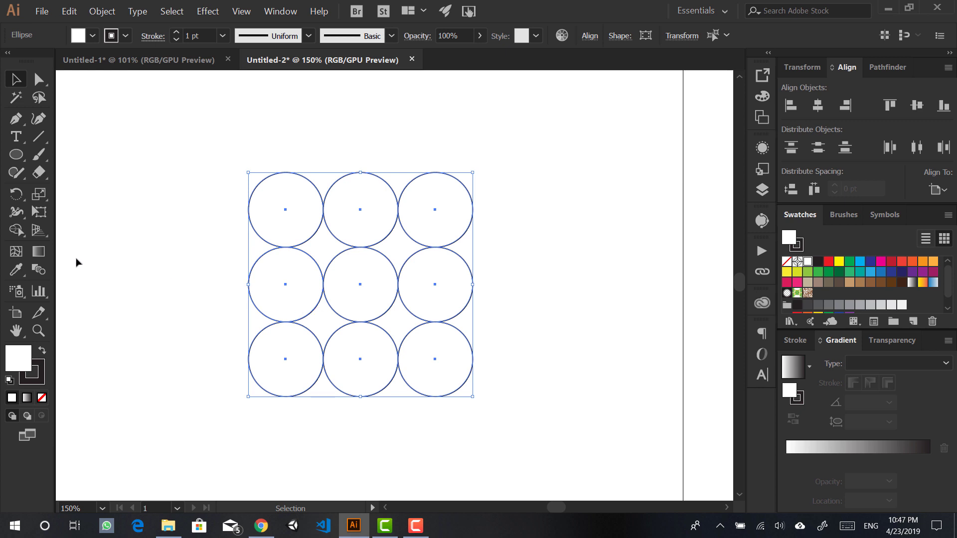
Step: Use the Shape Builder to merge the middle column of circles and gaps into one shape
click(14, 231)
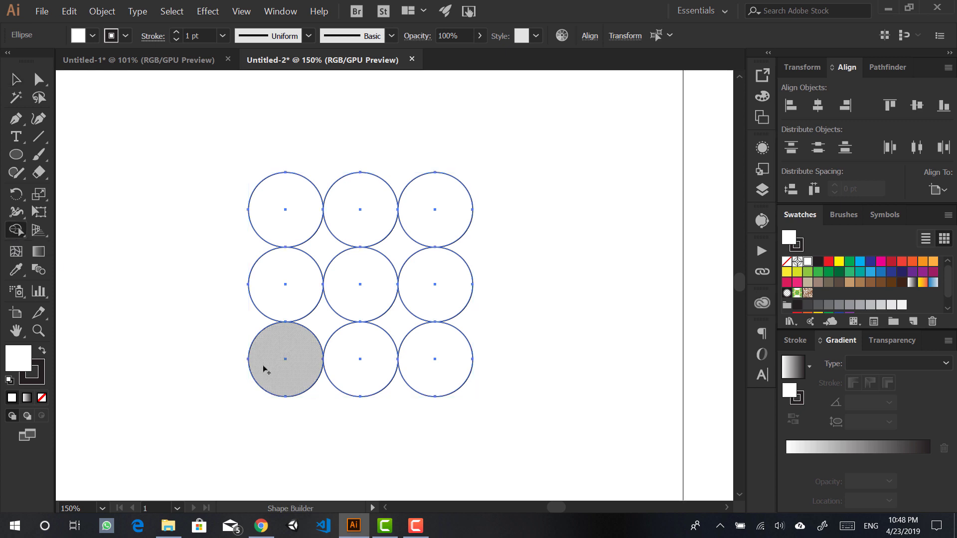
drag(438, 225, 347, 297)
key(ctrl+z)
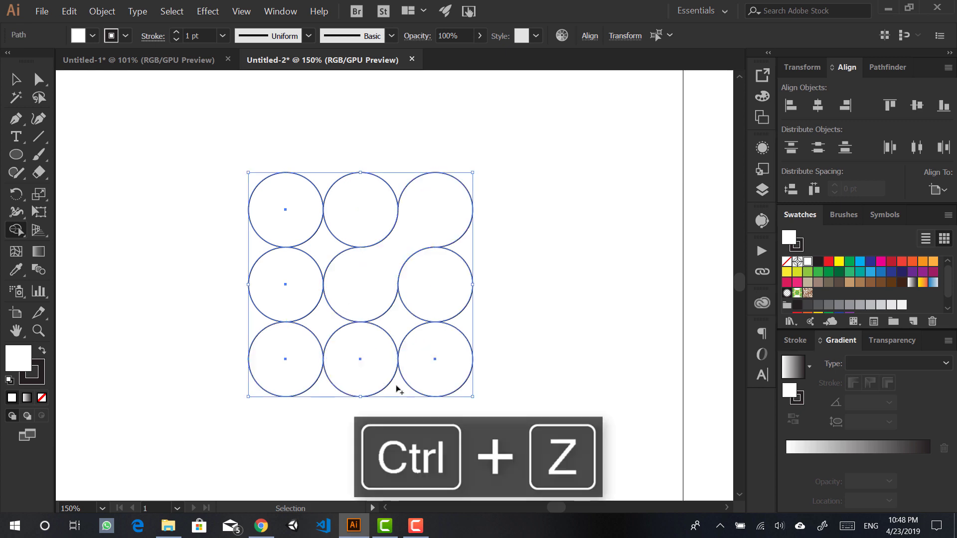
scroll(354, 387, up, 1)
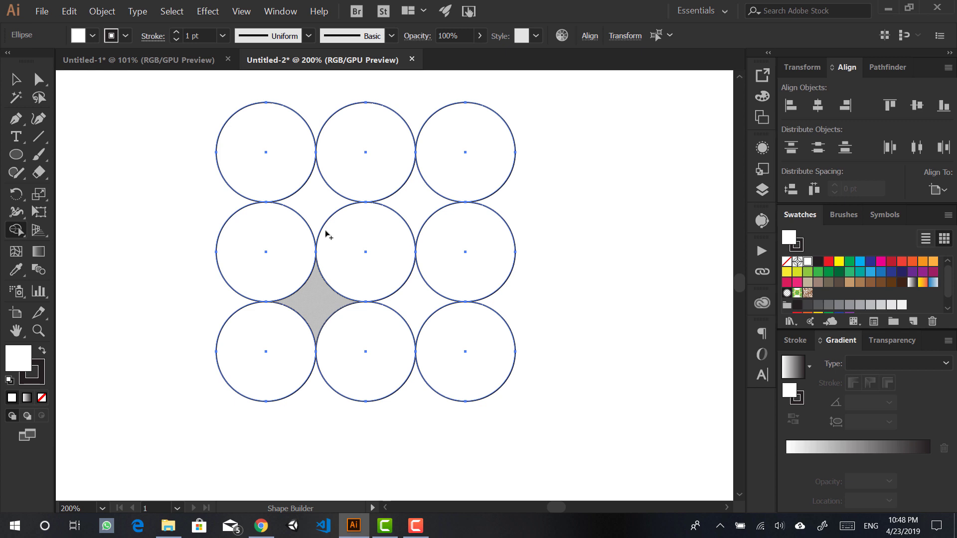
mouse_move(371, 139)
mouse_down()
mouse_move(359, 162)
mouse_move(282, 218)
mouse_move(261, 251)
mouse_move(355, 340)
mouse_up()
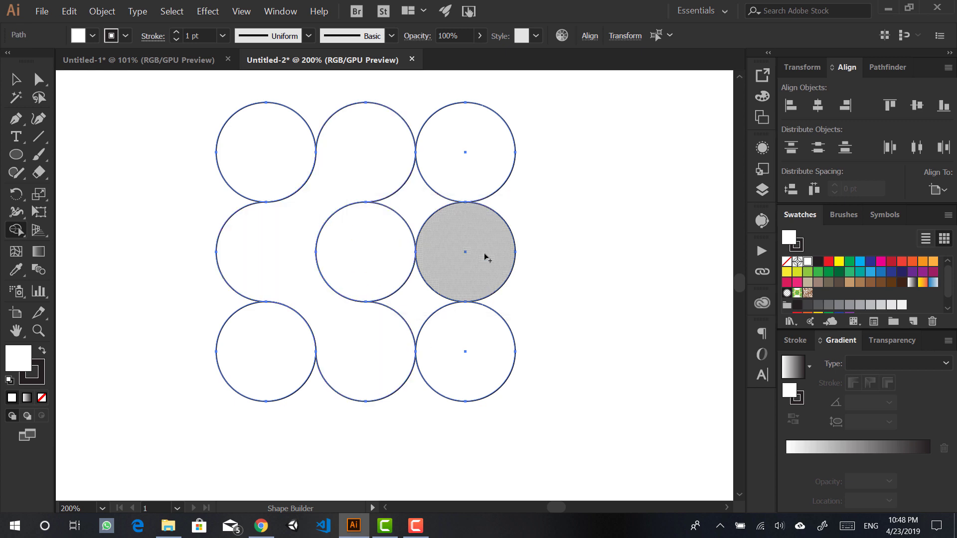
key(a)
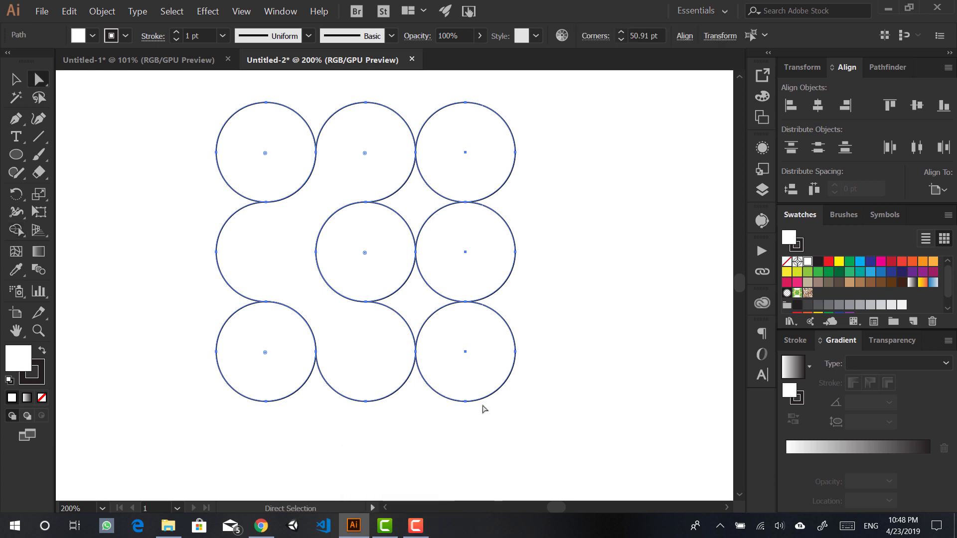
key(v)
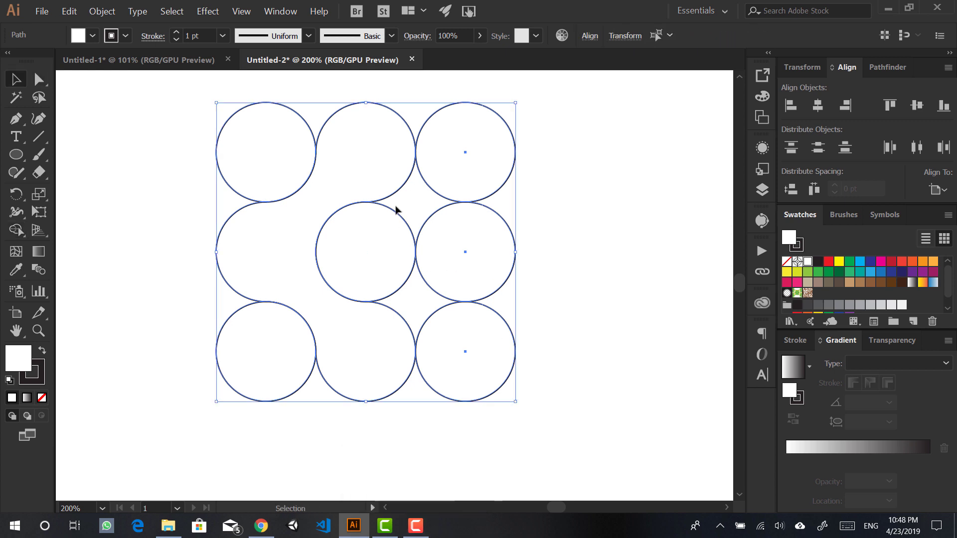
Step: Delete the corner circles, leaving the merged outline beside a separate right-hand circle
click(513, 179)
click(472, 170)
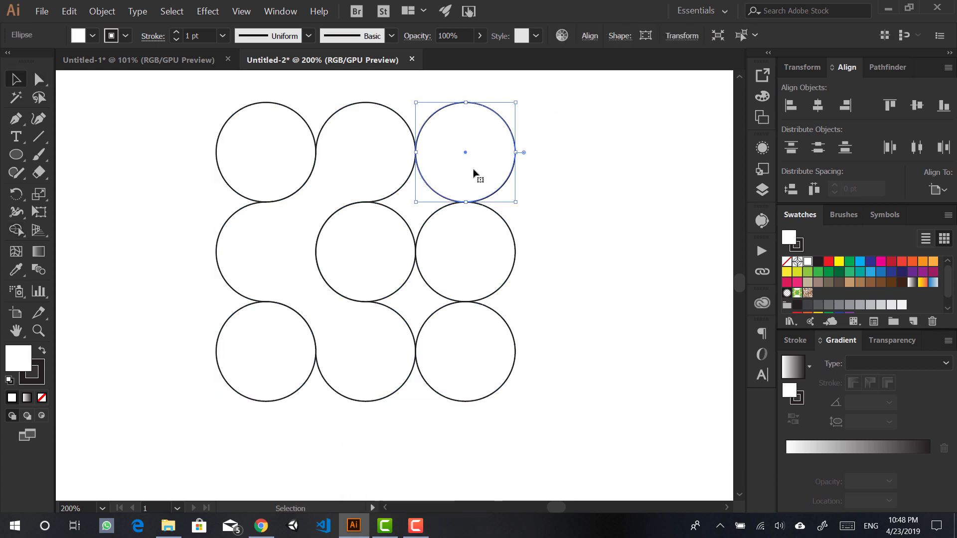
key(Delete)
click(389, 220)
key(Delete)
drag(509, 317, 477, 353)
key(Delete)
drag(256, 123, 275, 155)
key(Delete)
drag(201, 317, 233, 358)
key(Delete)
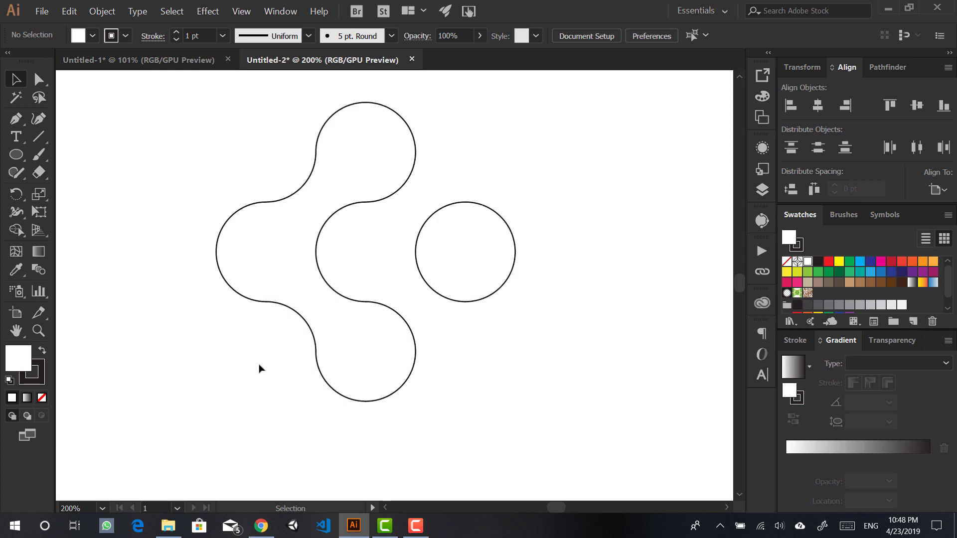
Step: Drag a marquee over the merged outline and the separate circle to select them together
drag(491, 405, 216, 114)
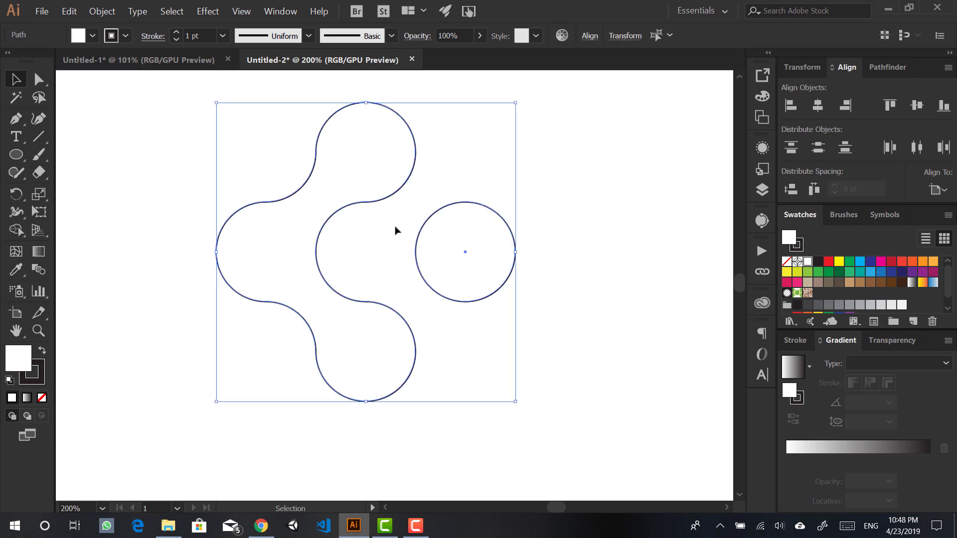
scroll(395, 231, up, 2)
scroll(395, 230, right, 1)
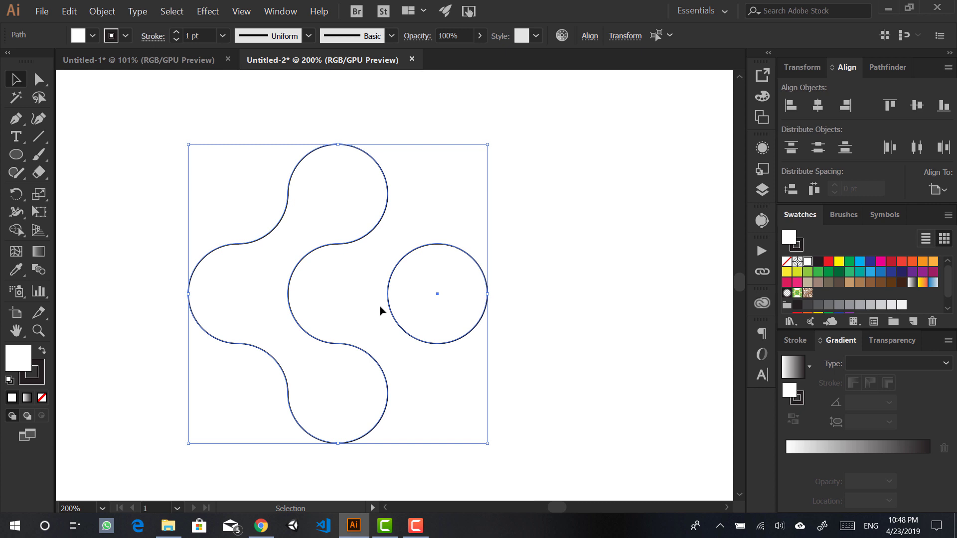
click(190, 56)
key(ctrl+a)
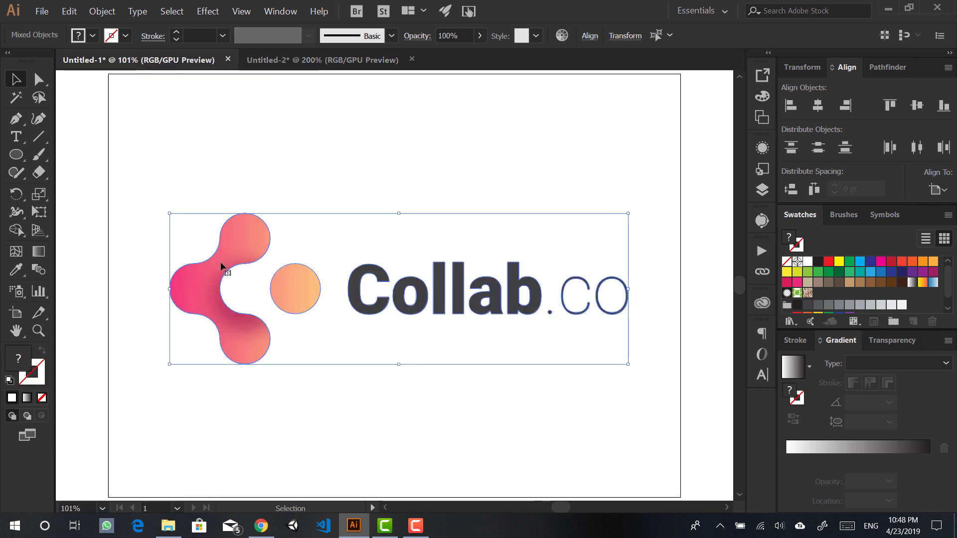
click(305, 411)
drag(306, 410, 162, 209)
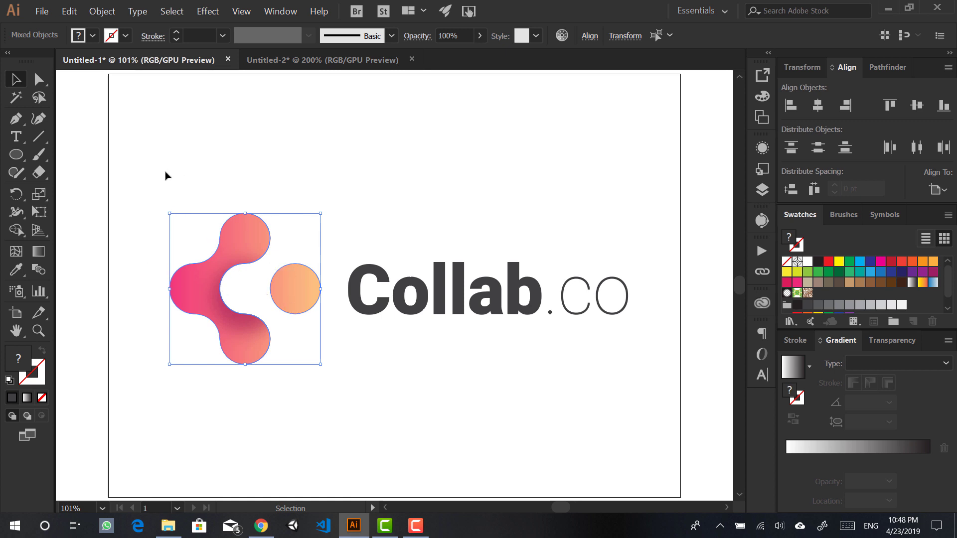
click(275, 61)
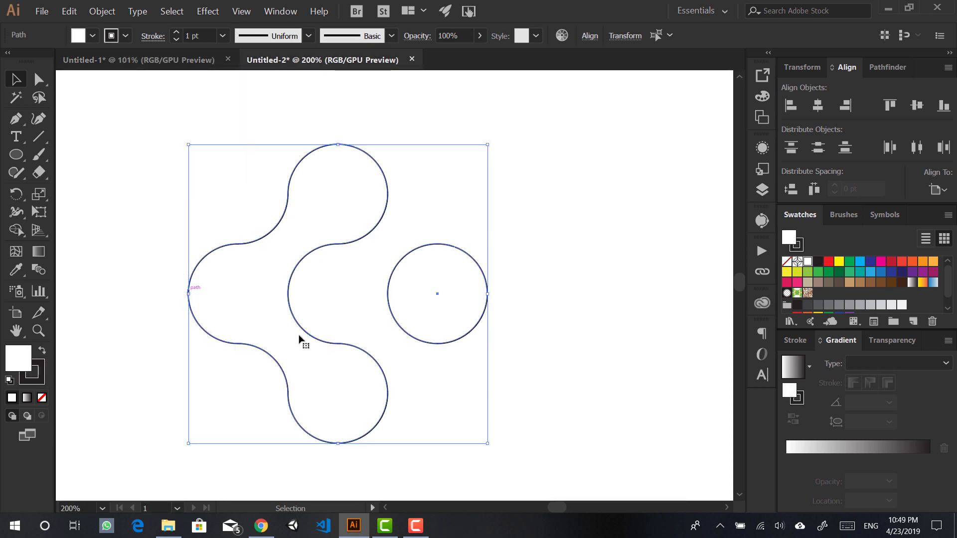
Step: Remove the stroke from the mark and separate circle, keeping the white fill active
click(44, 380)
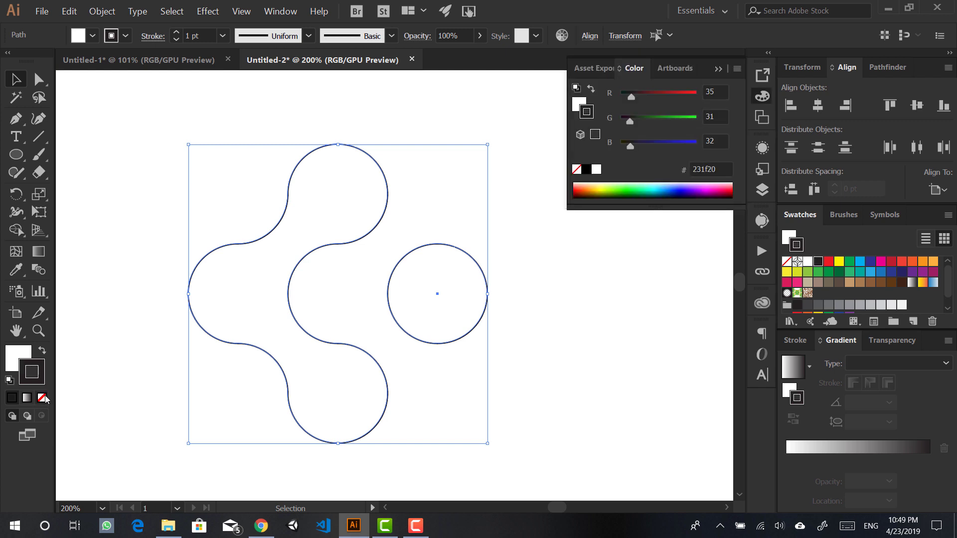
click(42, 397)
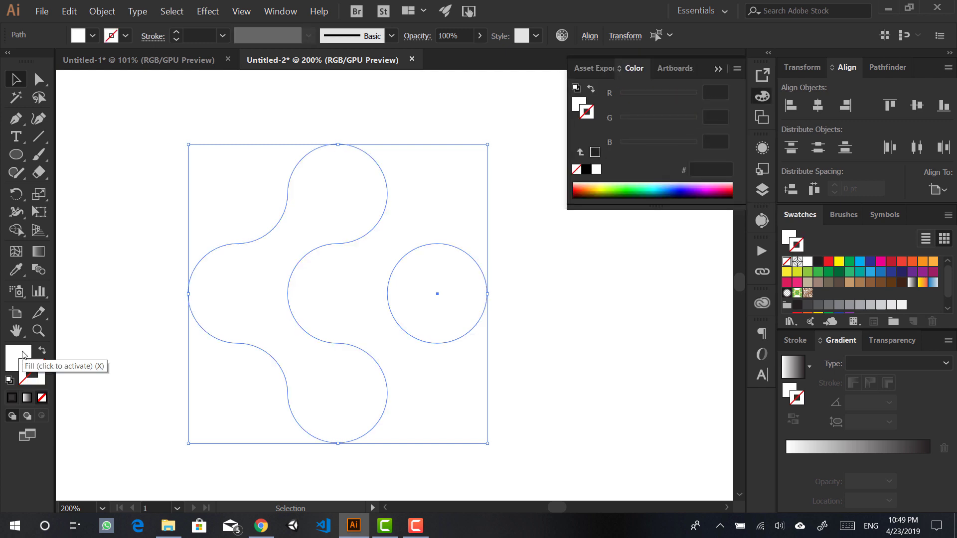
click(24, 354)
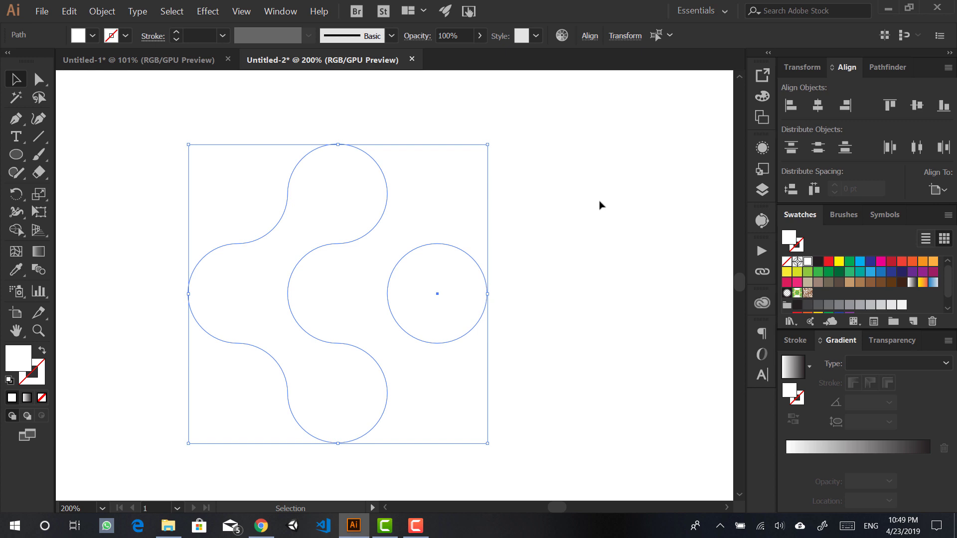
Step: Move the shapes slightly left and down, then give them a white-to-black linear gradient
drag(333, 248, 465, 243)
drag(482, 295, 384, 280)
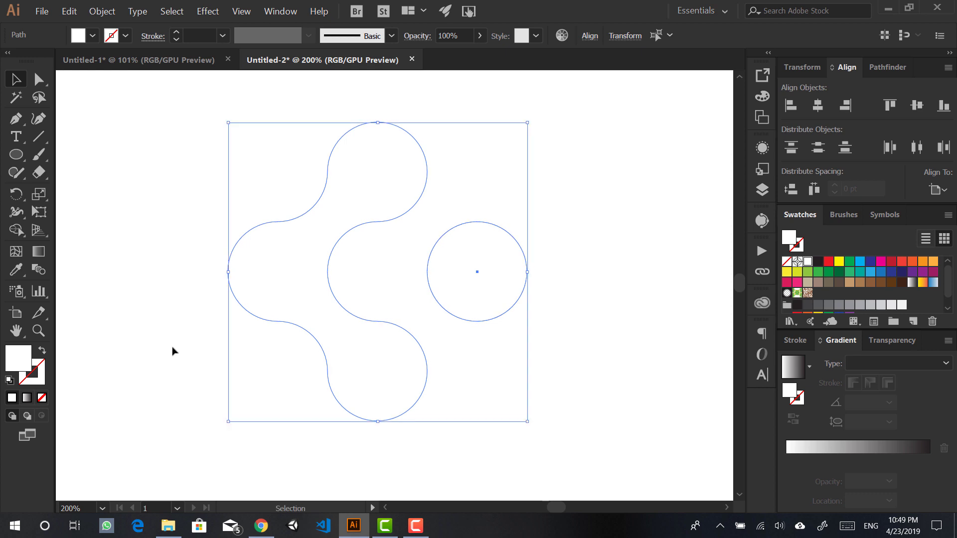
click(38, 374)
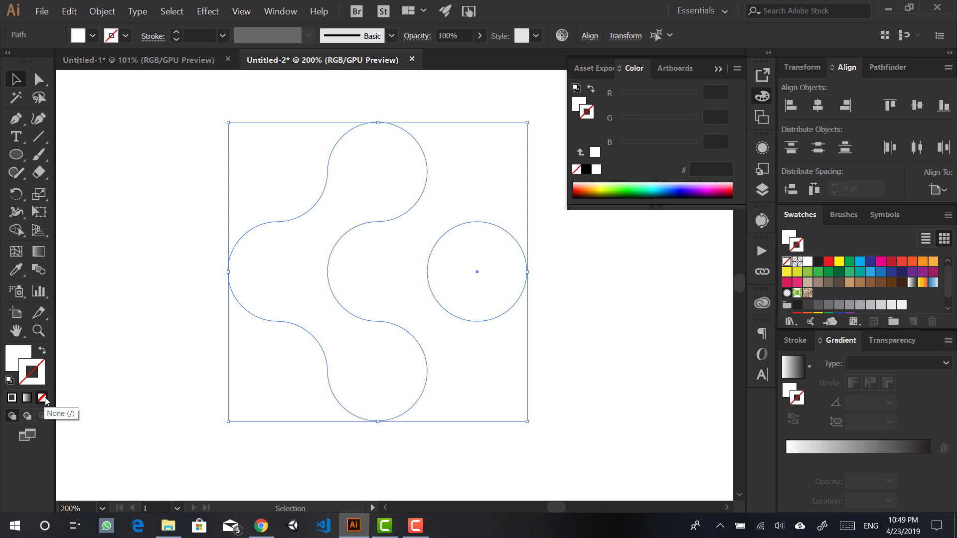
click(22, 362)
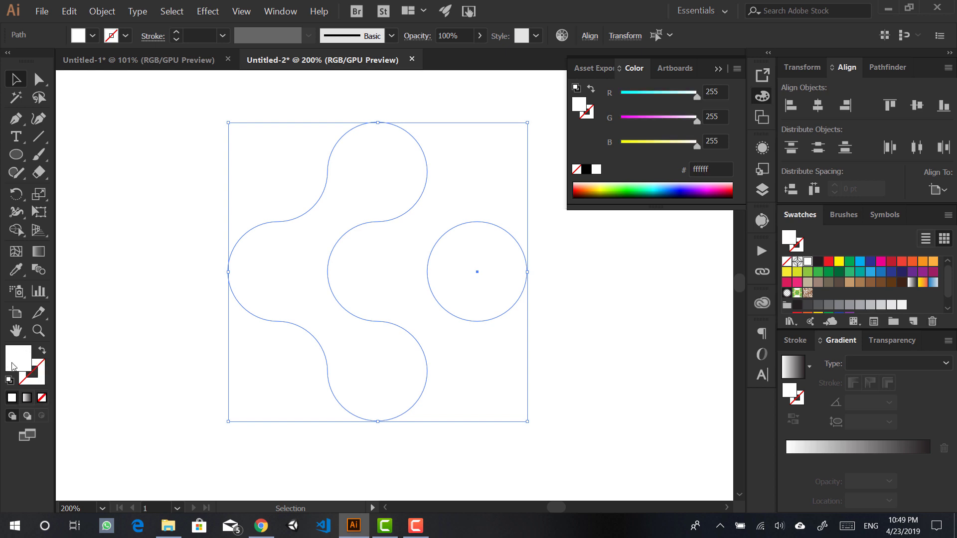
drag(384, 212, 322, 233)
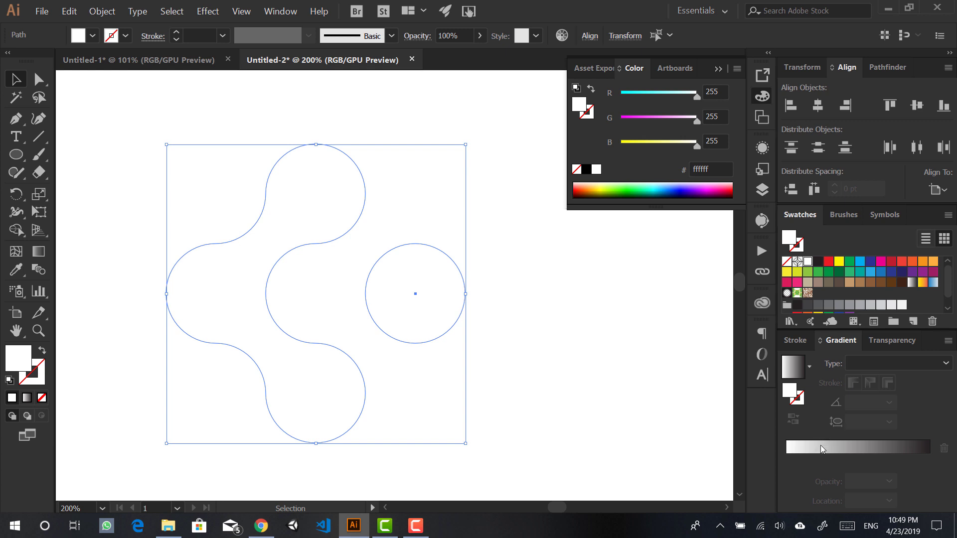
click(839, 445)
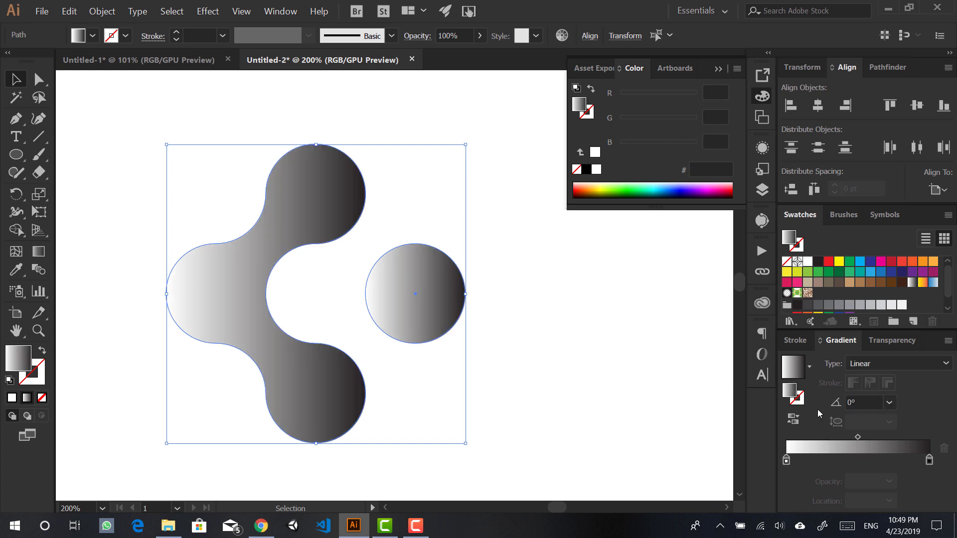
Step: Keep the Gradient panel showing and reselect all of the mark's shapes
click(277, 10)
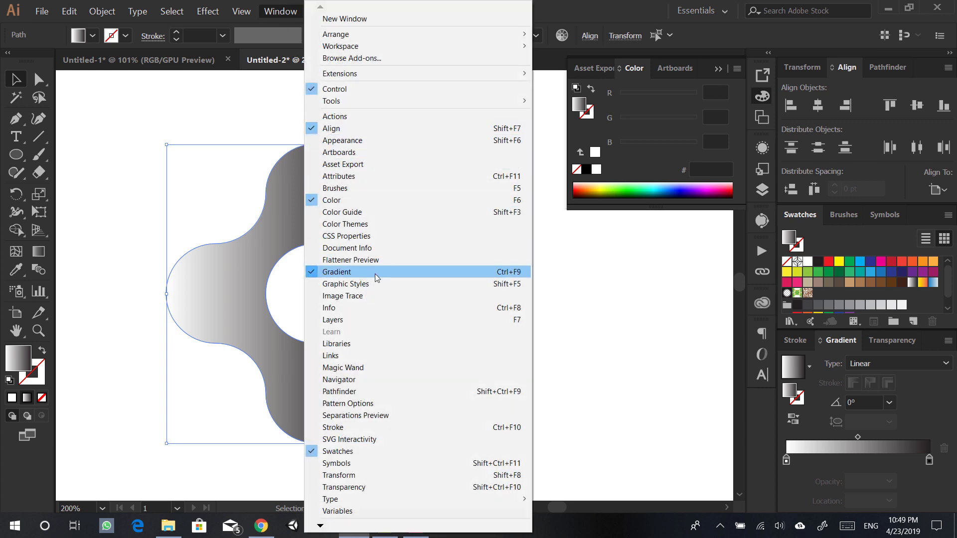
click(922, 420)
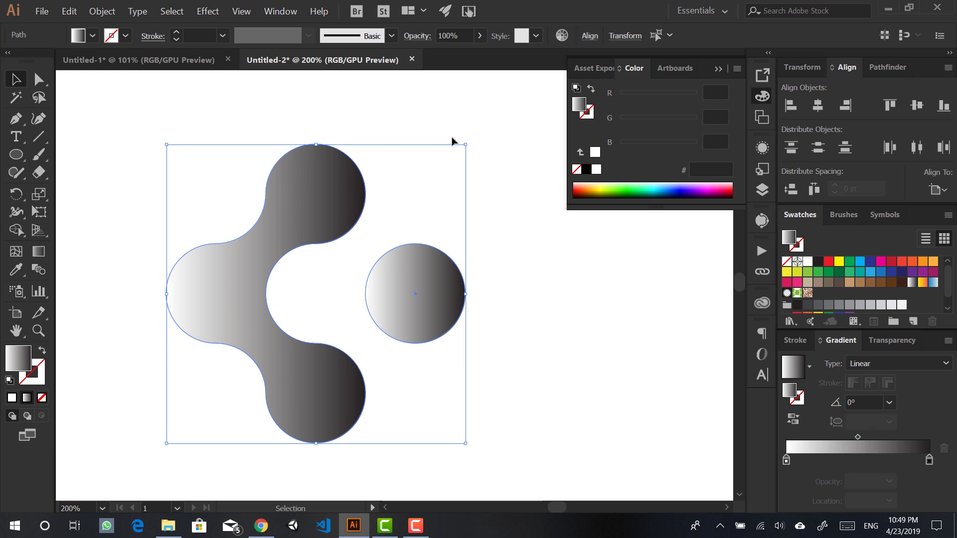
drag(491, 131, 196, 388)
drag(497, 108, 254, 368)
drag(484, 118, 237, 405)
Step: Make sure the Swatches panel is shown, then bring up the Untitled-1 reference logo
click(275, 11)
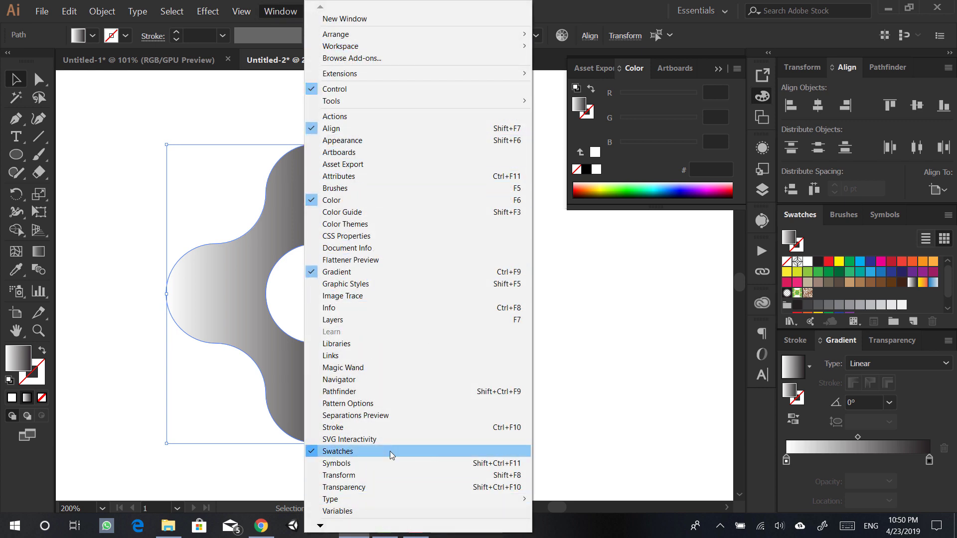
click(496, 452)
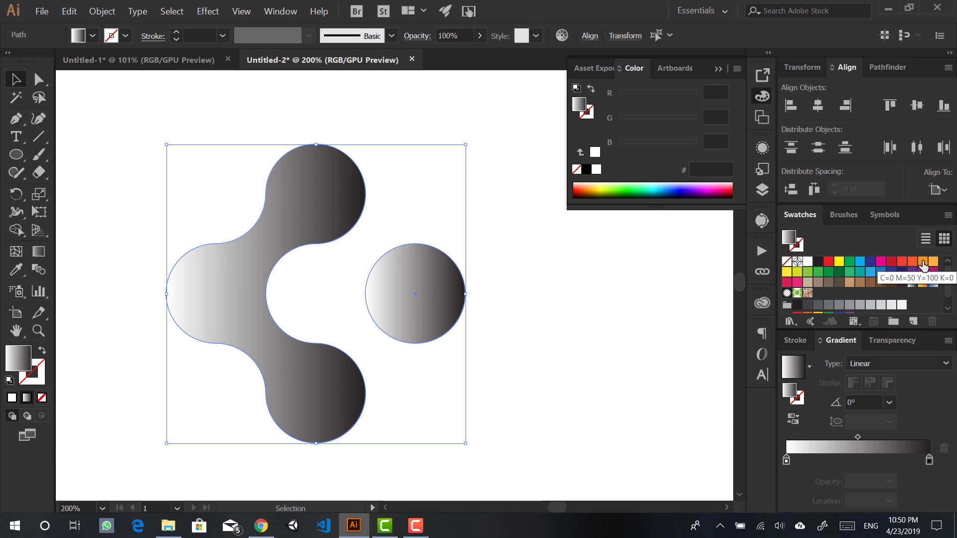
scroll(923, 267, down, 1)
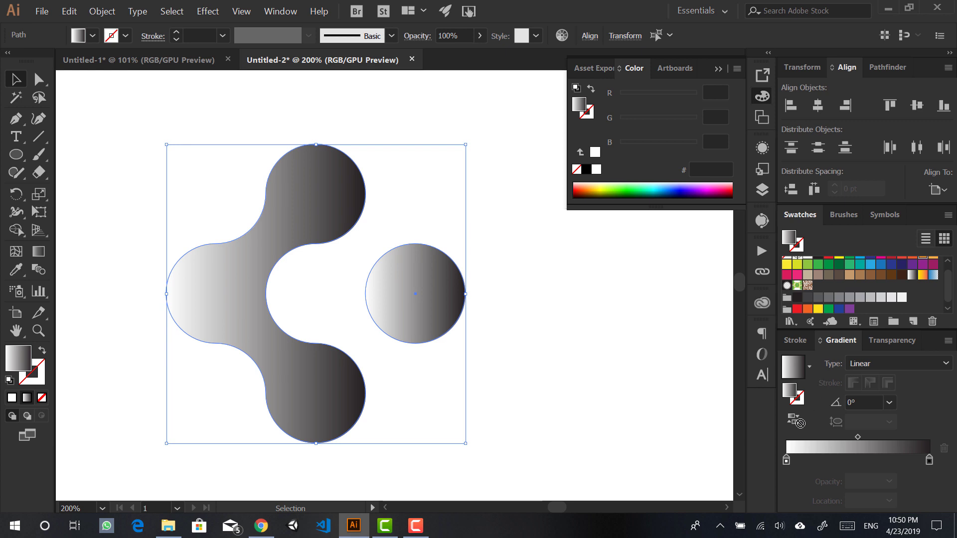
scroll(922, 267, up, 1)
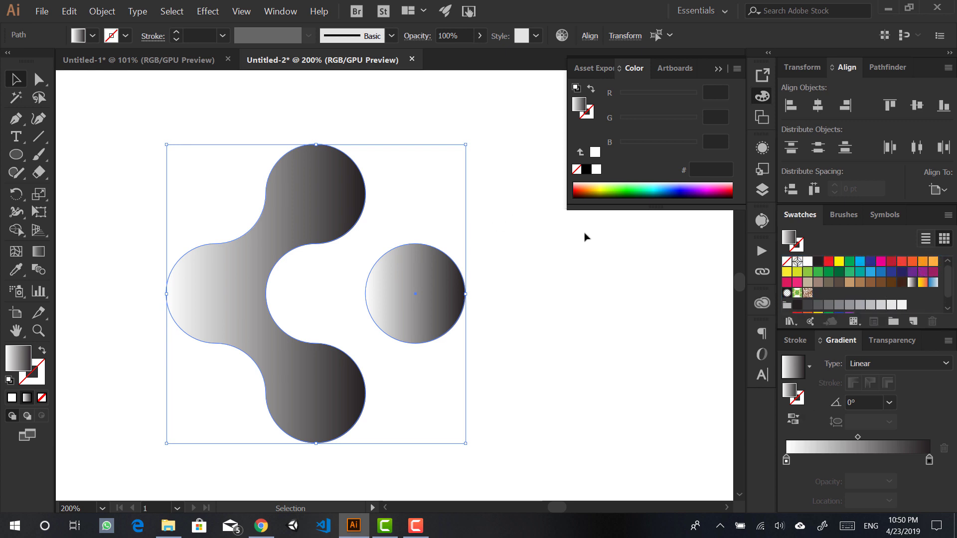
click(140, 60)
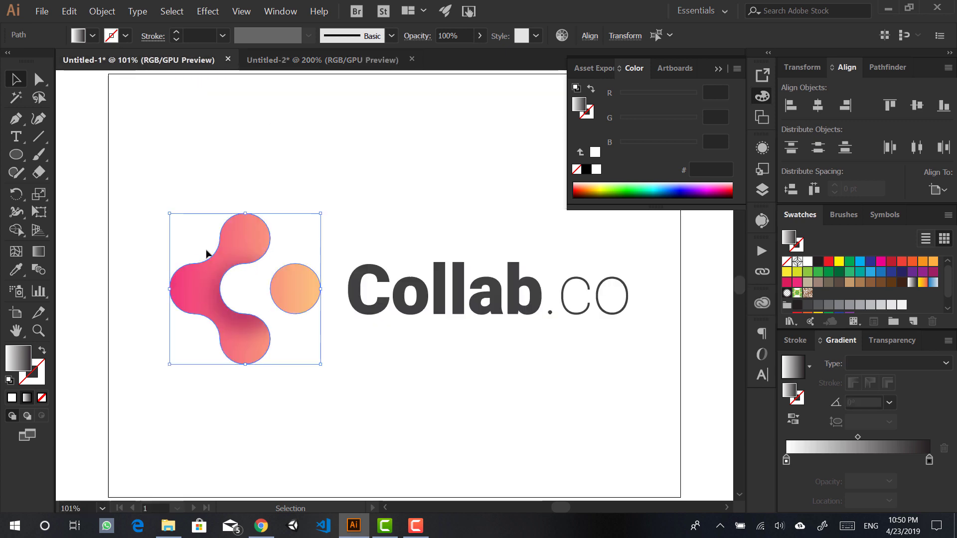
Step: Select and then deselect the Collab.co reference logo, then return to Untitled-2
drag(153, 178, 445, 406)
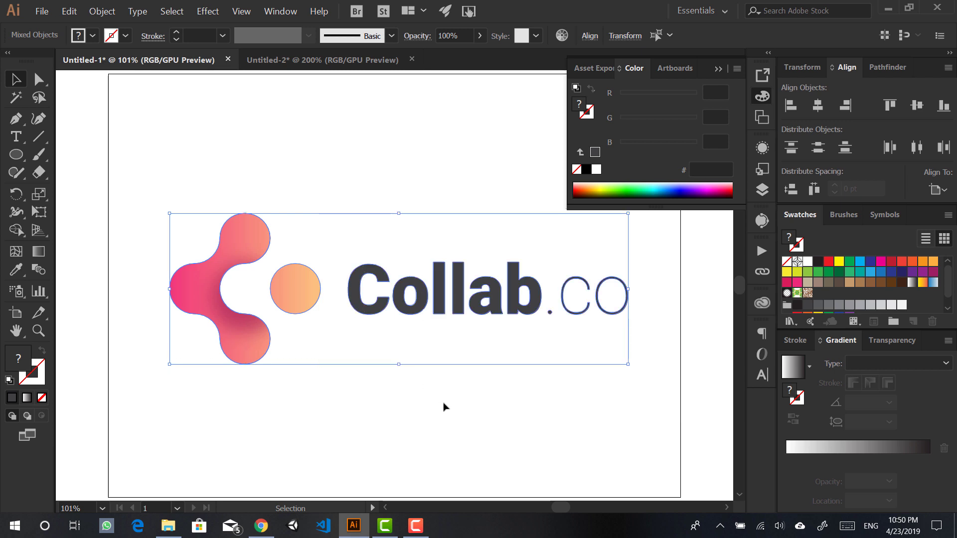
click(444, 407)
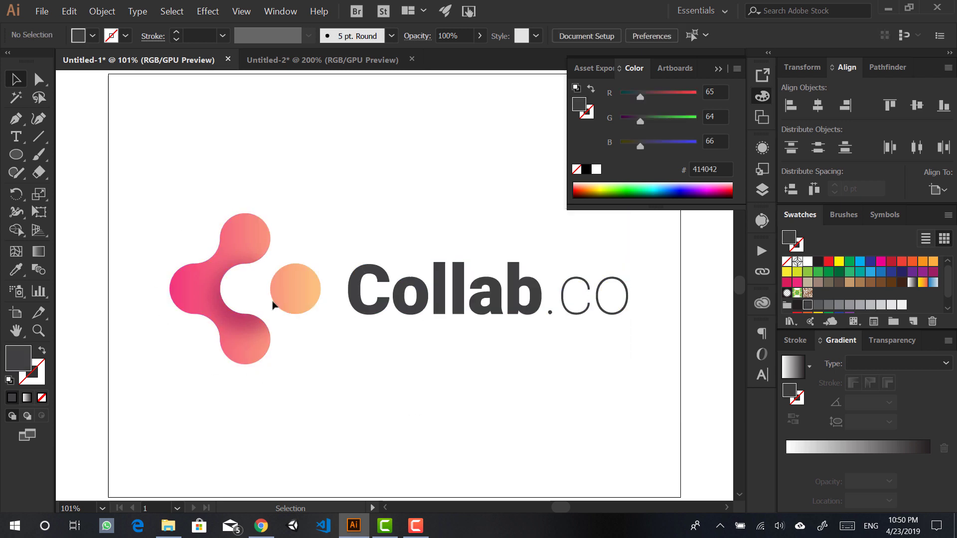
click(308, 60)
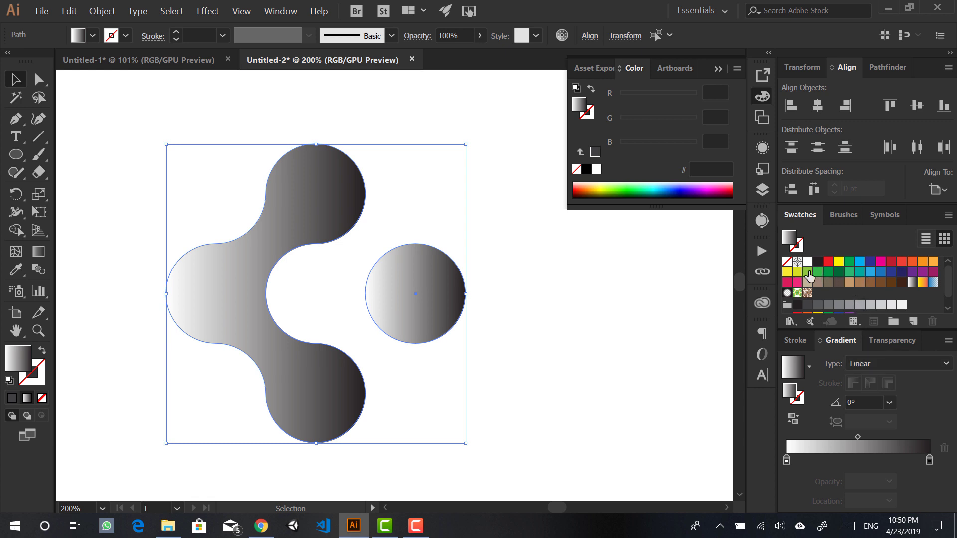
Step: Drop the green swatch on the gradient's left stop and the yellow swatch on the right stop
drag(808, 275, 784, 458)
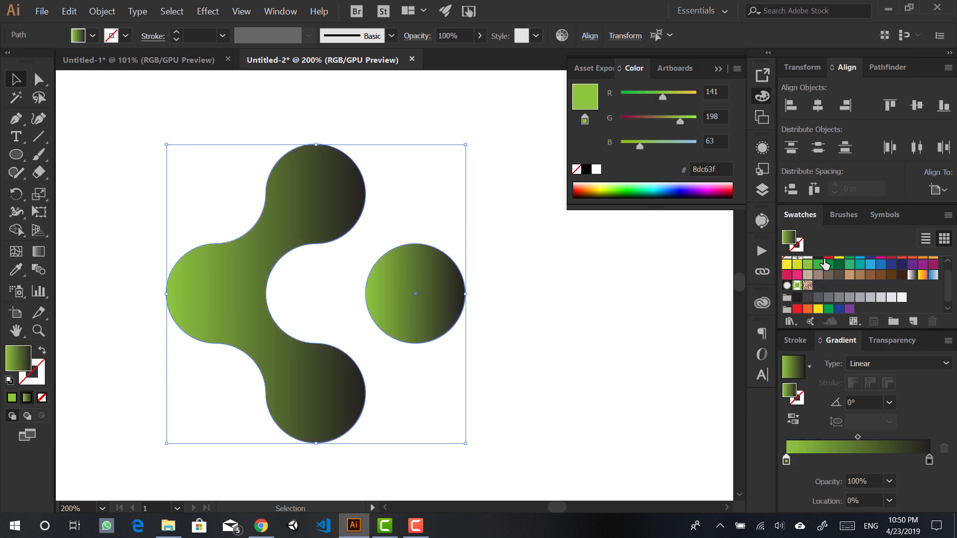
drag(787, 264, 931, 462)
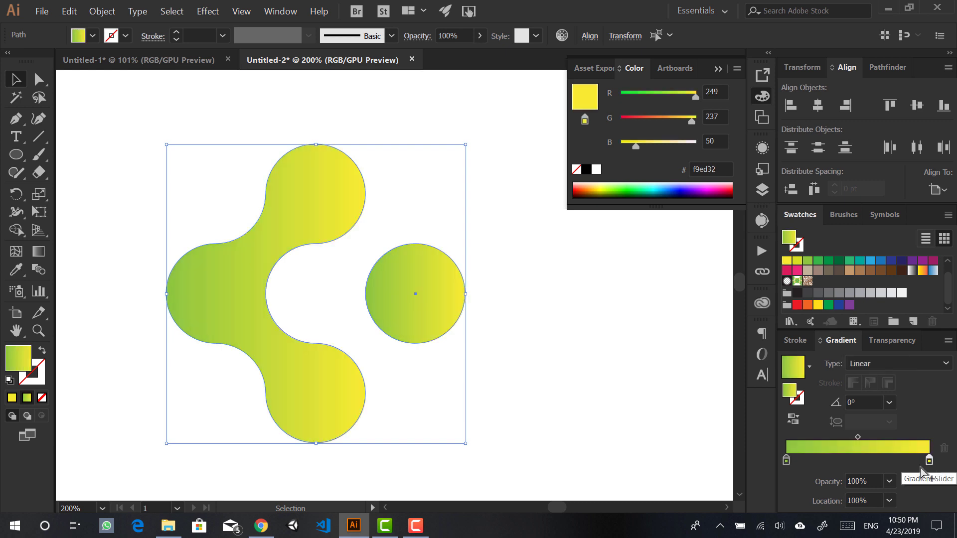
key(g)
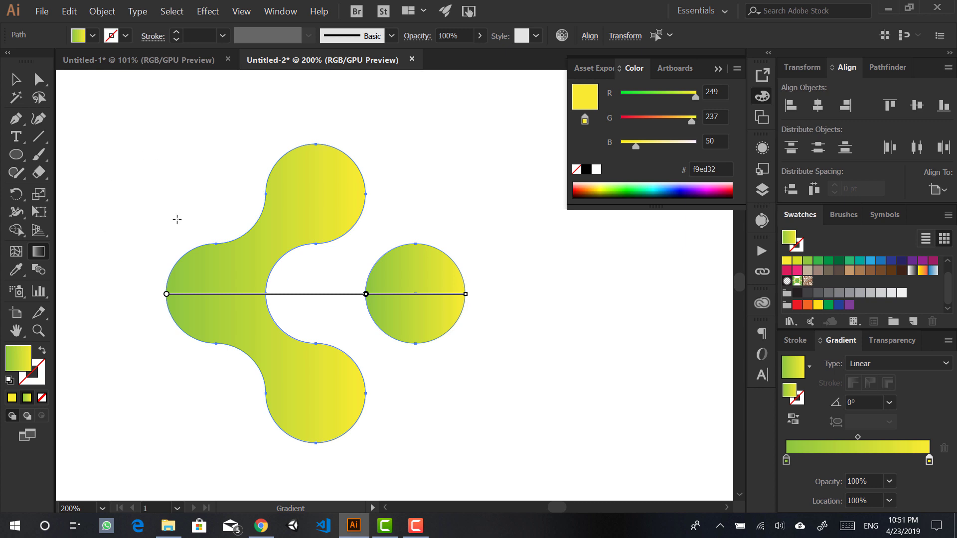
Step: Drag the gradient across the shapes until it runs diagonally at 139.4°, yellow at upper left
mouse_move(270, 299)
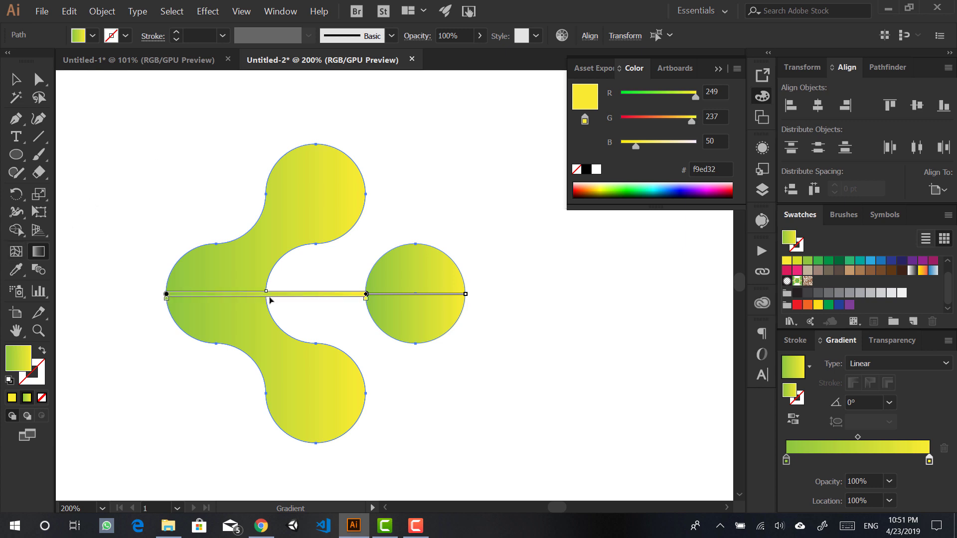
drag(414, 196, 230, 369)
drag(271, 409, 460, 231)
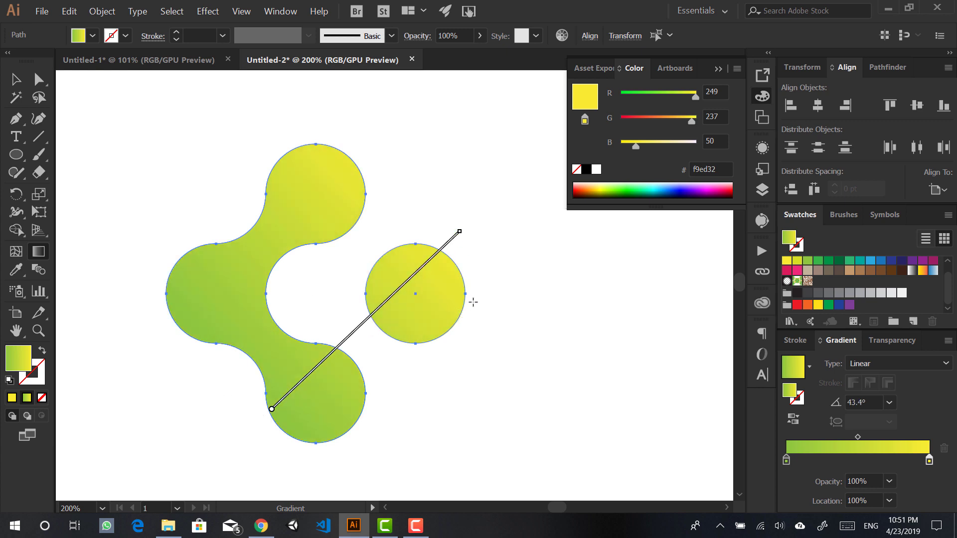
drag(474, 276, 154, 331)
drag(162, 365, 502, 285)
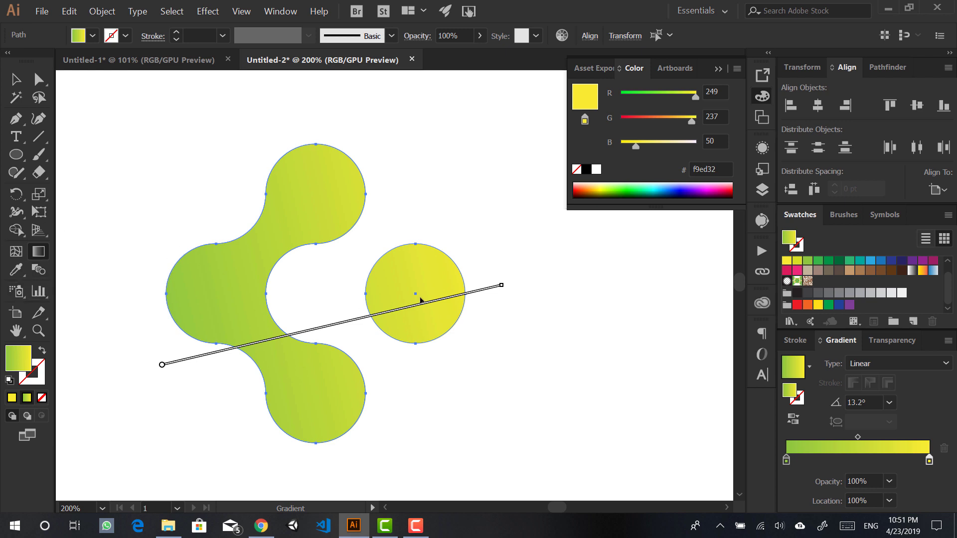
drag(471, 309, 136, 306)
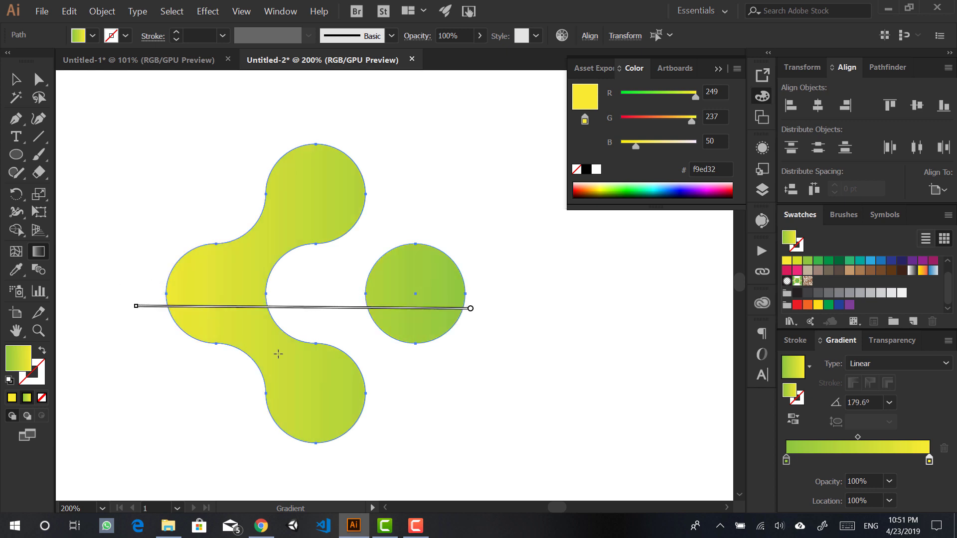
mouse_move(406, 392)
mouse_down()
mouse_move(214, 239)
mouse_move(202, 217)
mouse_up()
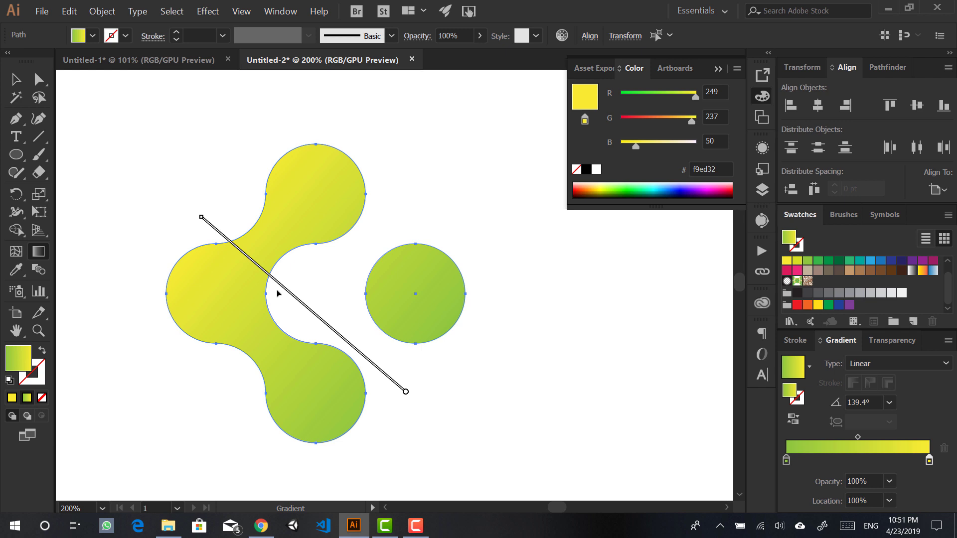
Step: Deselect the artwork, then select both logo shapes together again
key(v)
click(434, 209)
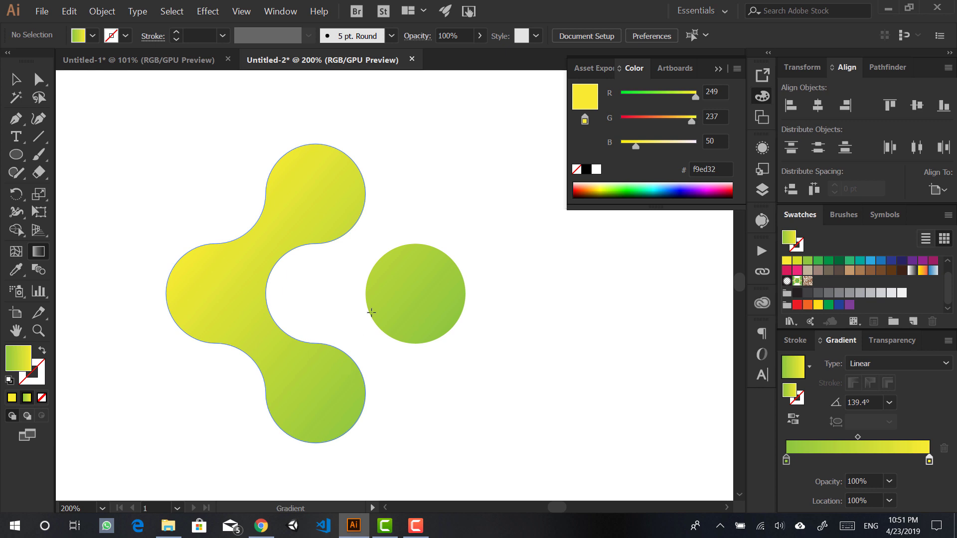
drag(421, 167, 248, 399)
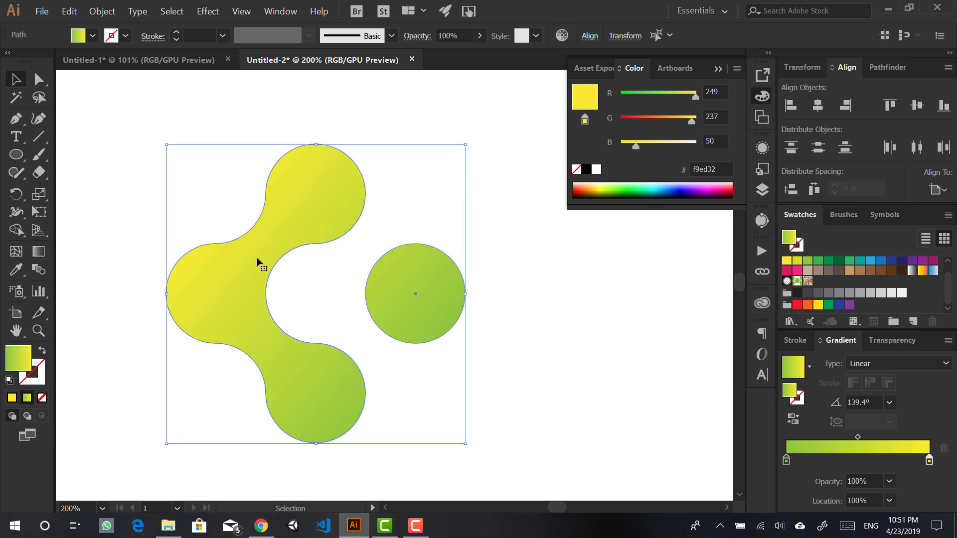
Step: Make the gradient's green stop bluer, lowering red and raising blue to 120
double_click(786, 461)
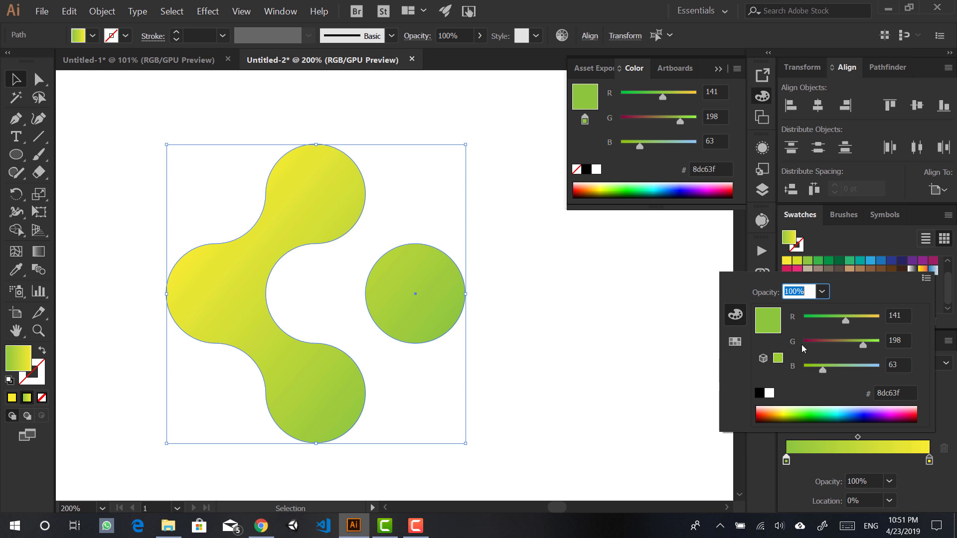
drag(825, 371, 840, 369)
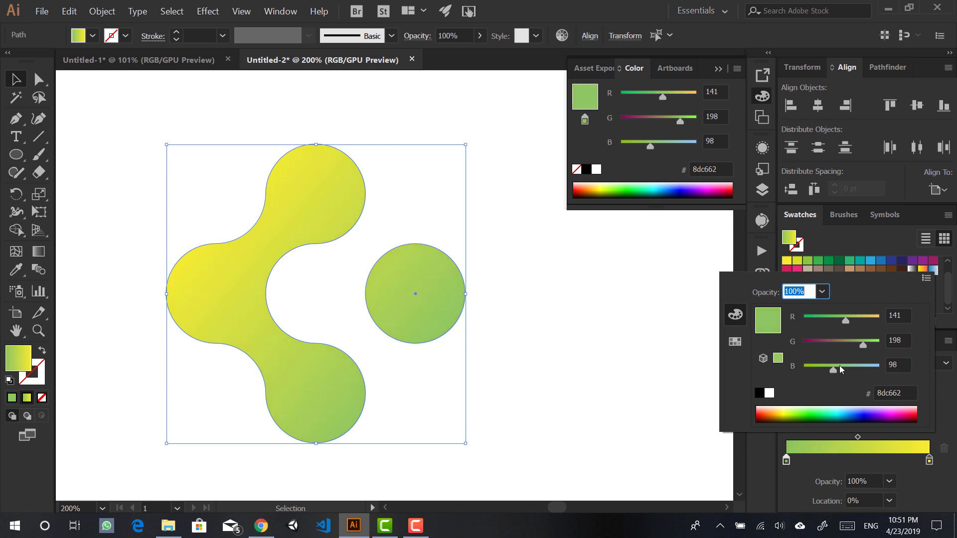
drag(845, 326, 839, 326)
drag(834, 371, 841, 372)
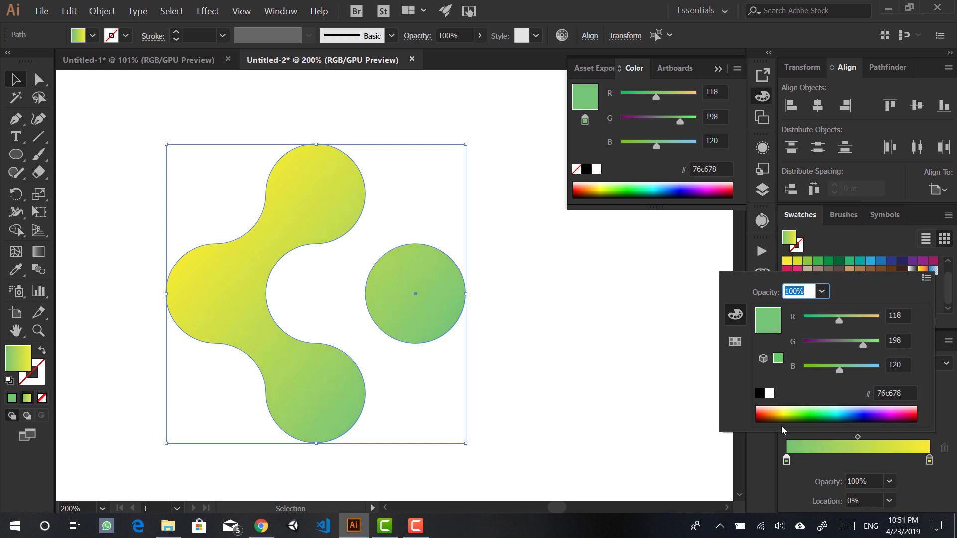
Step: Soften the yellow stop by raising its blue value to 100
click(929, 460)
double_click(929, 460)
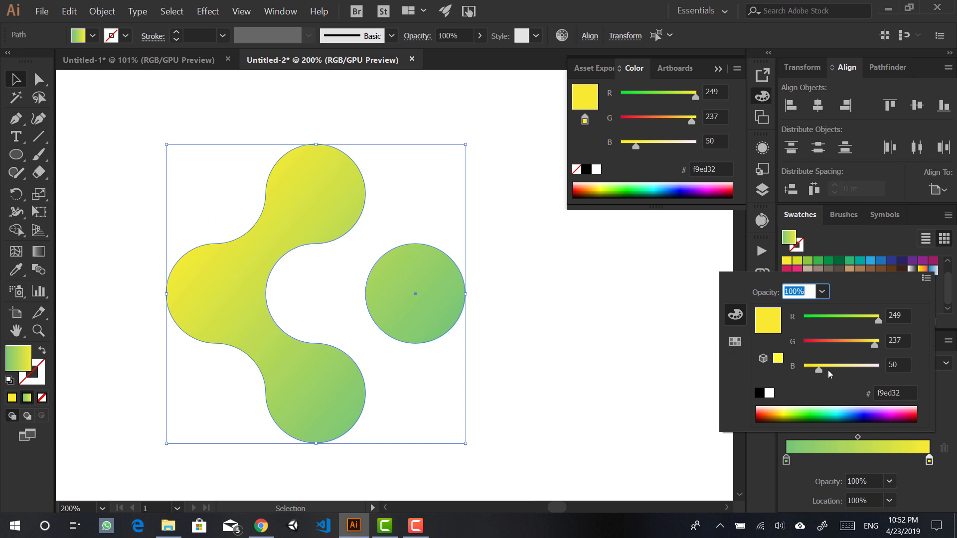
drag(821, 370, 829, 371)
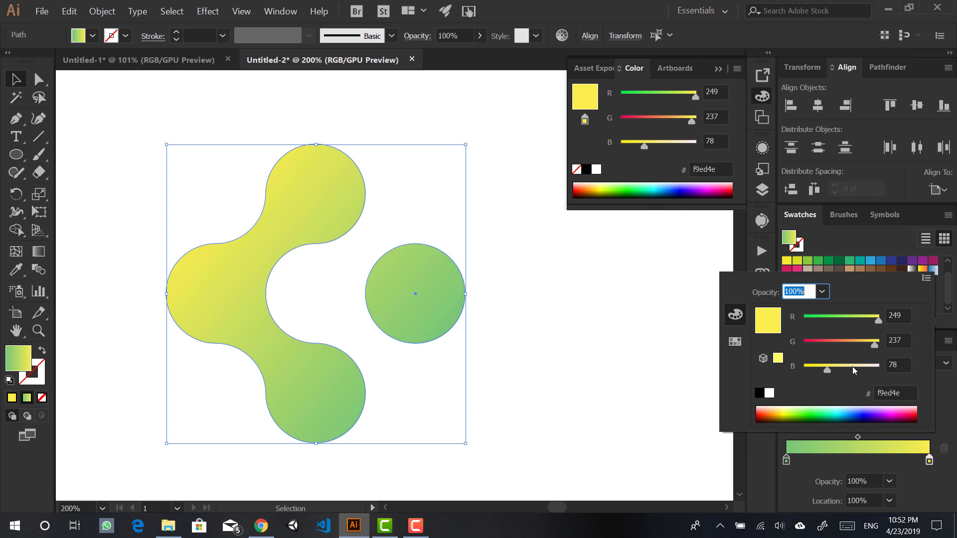
drag(876, 347, 873, 340)
drag(828, 370, 830, 371)
Step: Brighten the green stop to #76c967 and re-centre the logo in view
double_click(786, 459)
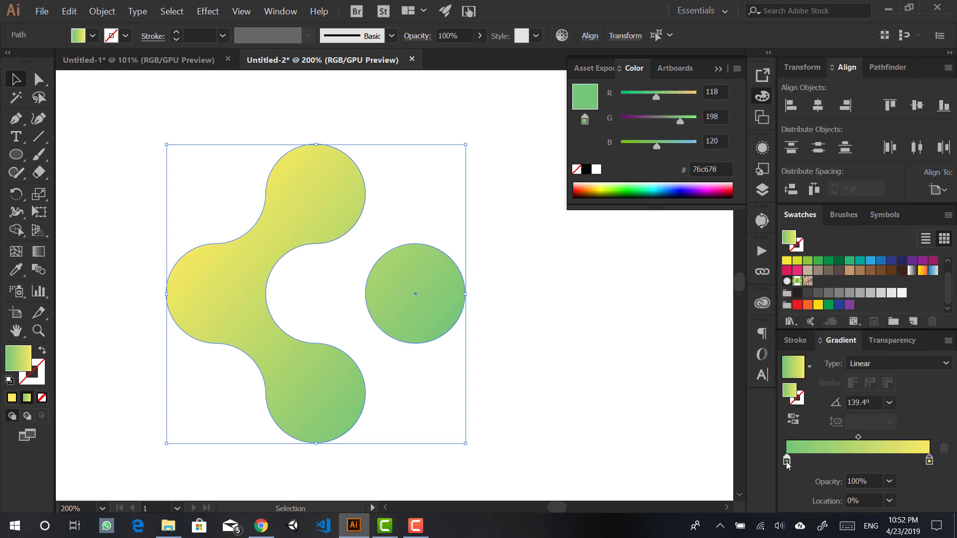
drag(865, 345, 835, 371)
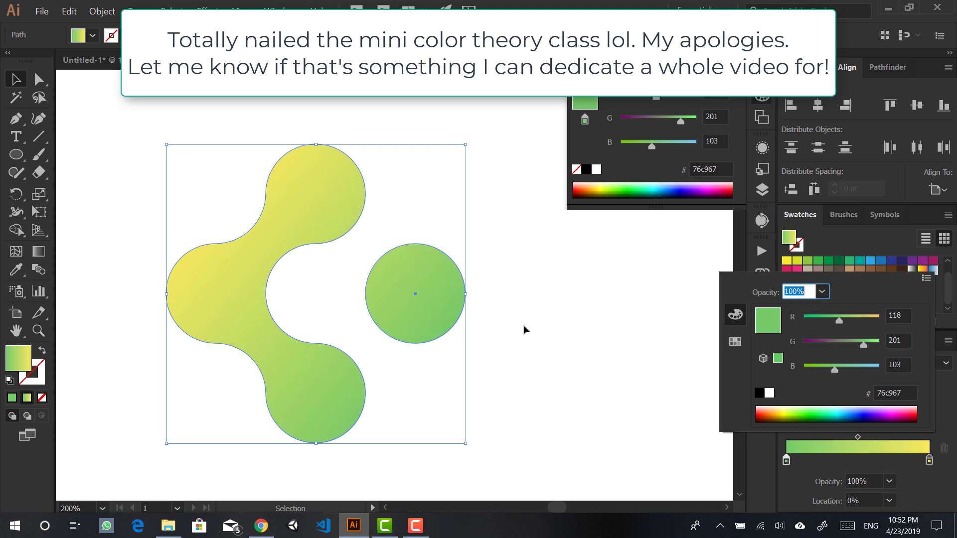
click(538, 328)
click(538, 313)
drag(366, 249, 194, 402)
drag(117, 384, 545, 220)
click(443, 414)
drag(329, 342, 406, 342)
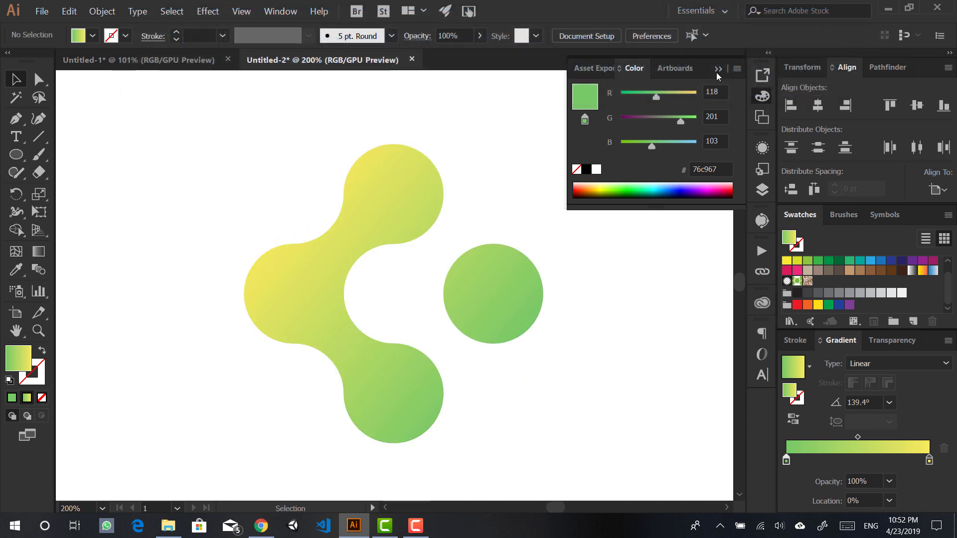
click(718, 70)
drag(597, 129, 212, 443)
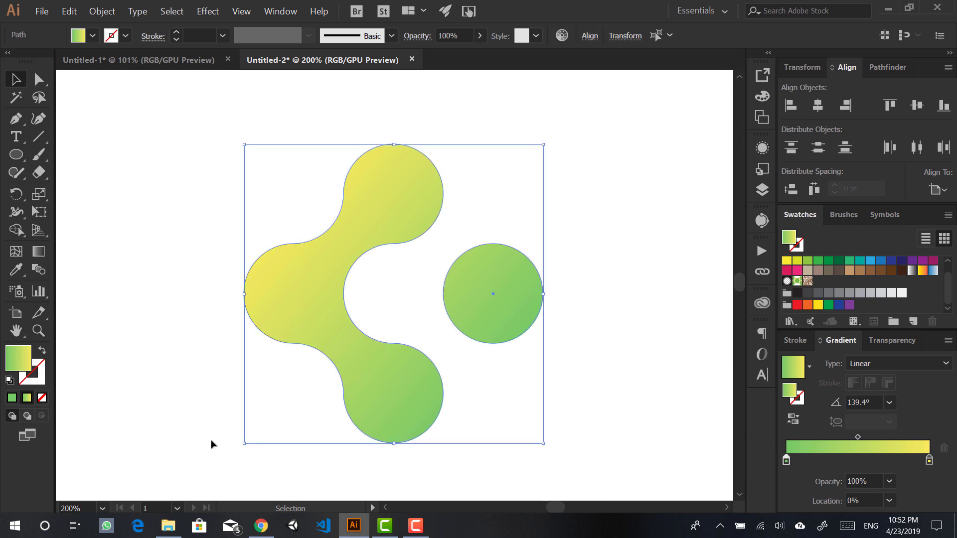
scroll(696, 230, right, 1)
scroll(898, 294, up, 1)
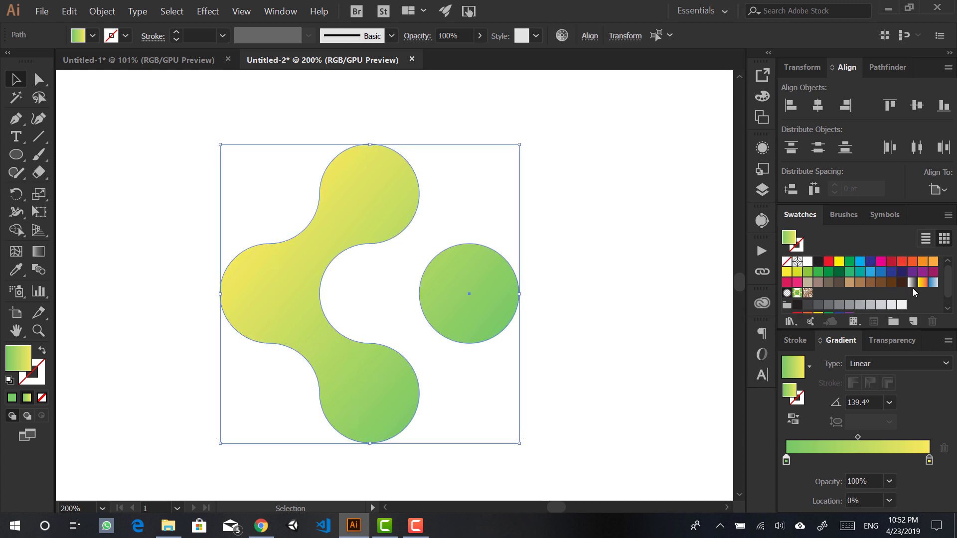
click(502, 359)
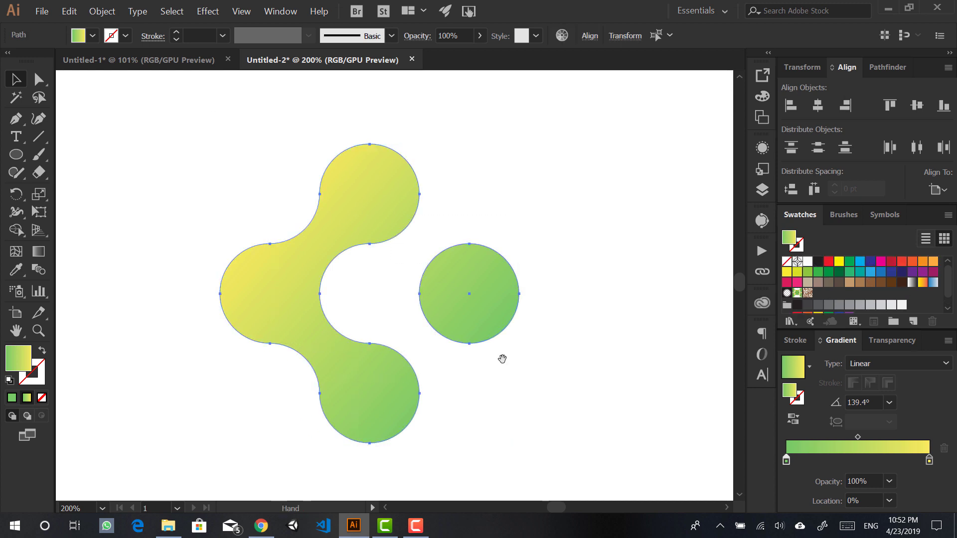
scroll(532, 369, down, 1)
scroll(532, 369, left, 1)
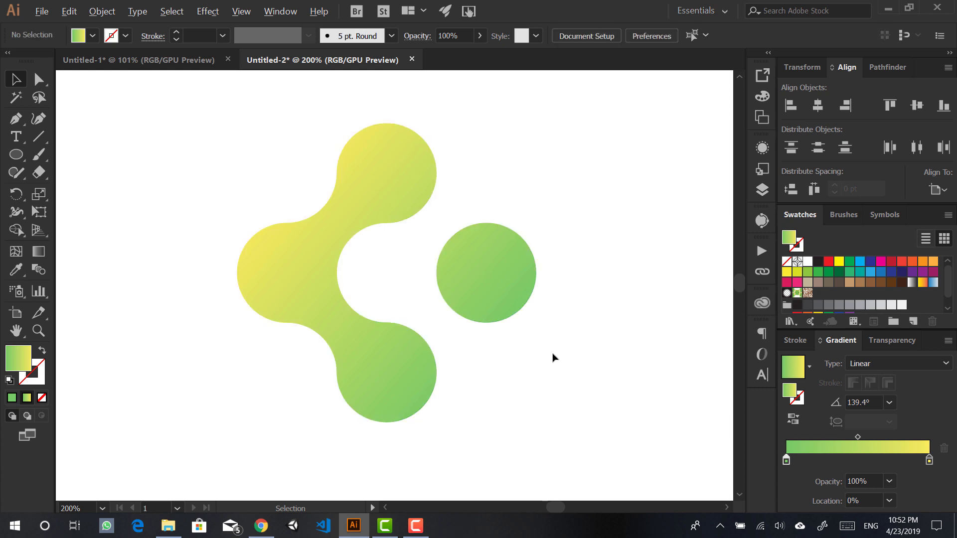
key(ctrl+minus)
drag(585, 382, 441, 386)
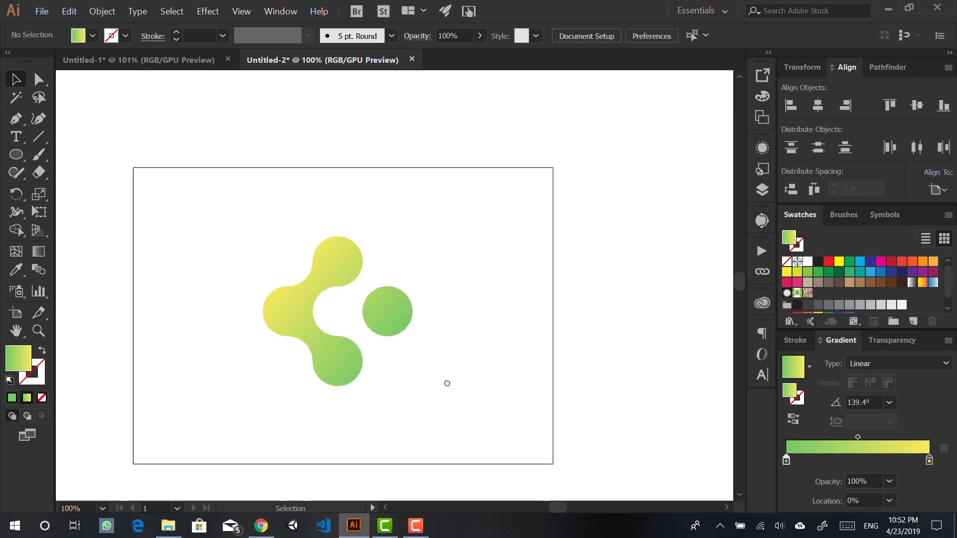
click(167, 62)
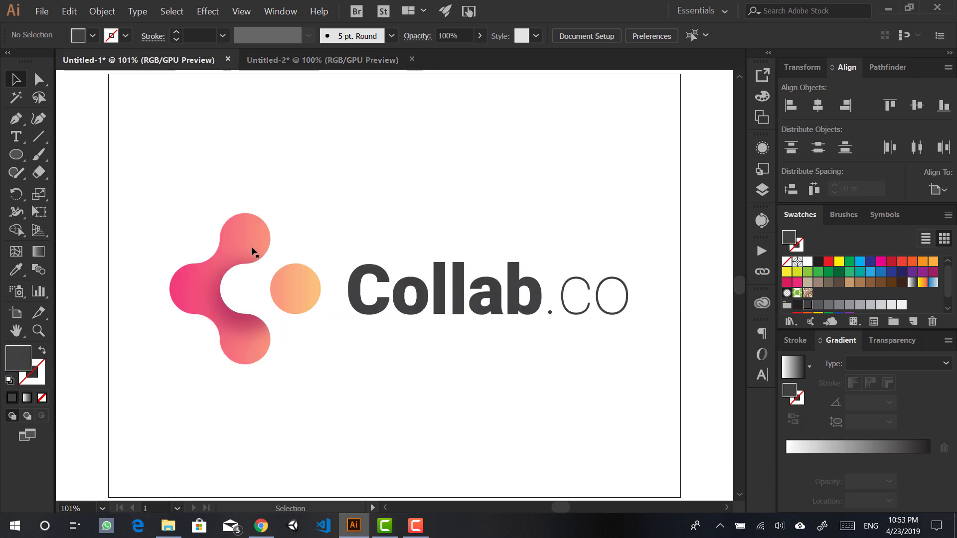
scroll(237, 349, up, 3)
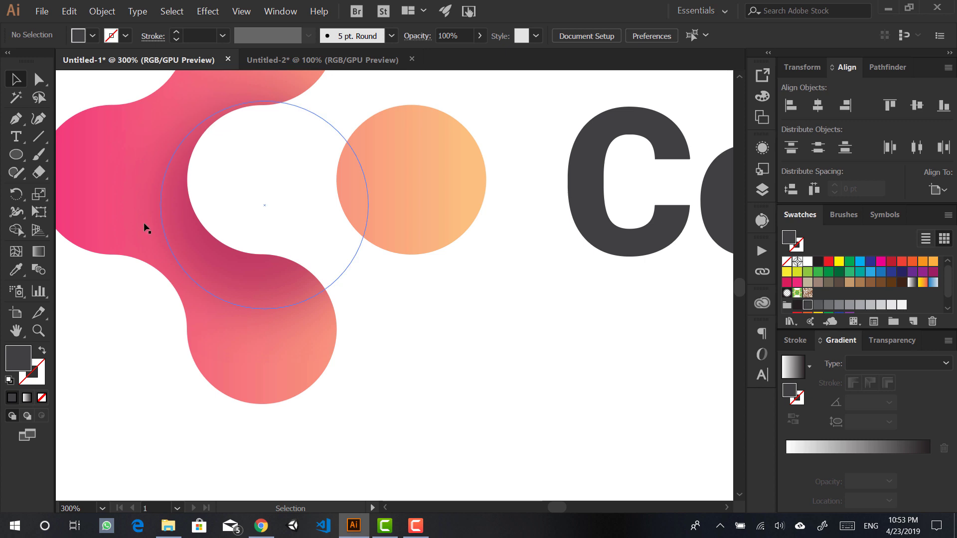
scroll(259, 306, down, 2)
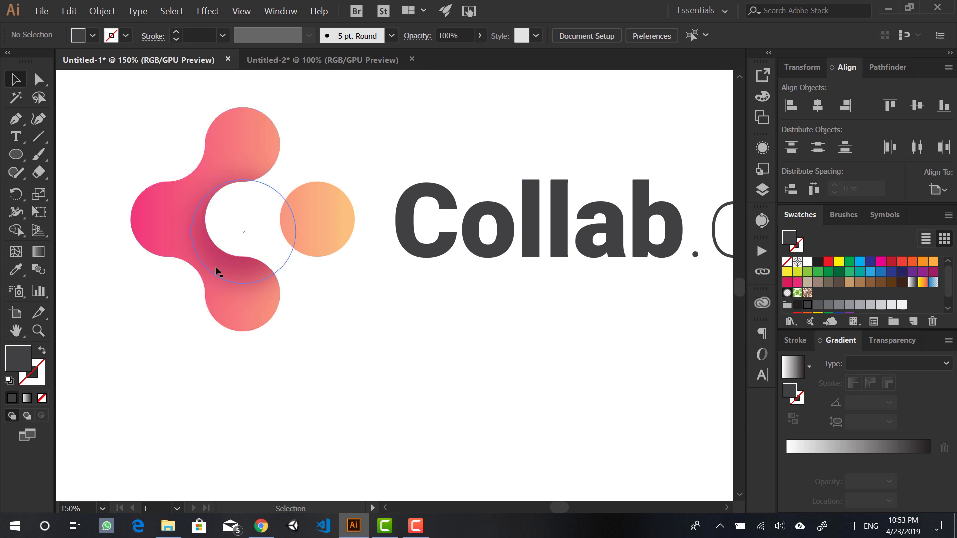
key(a)
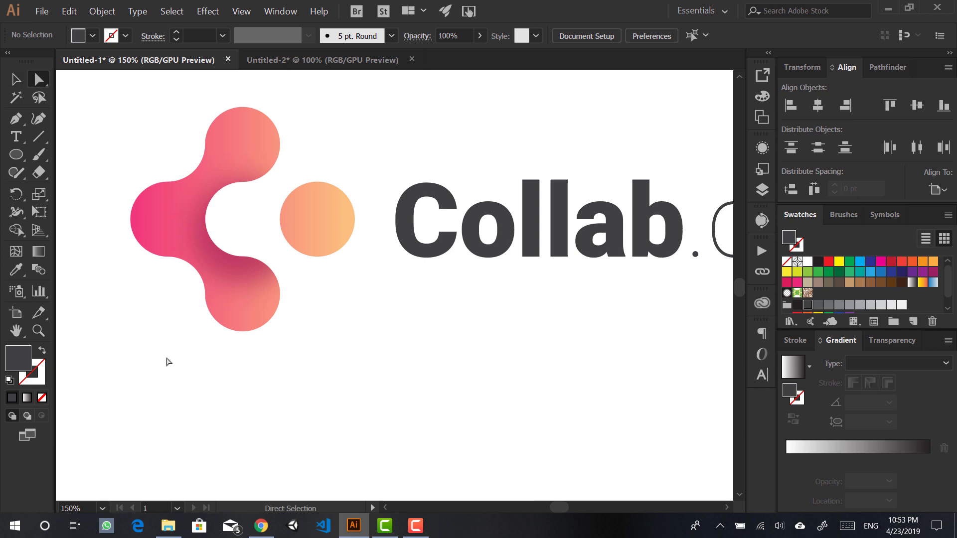
click(221, 264)
click(333, 329)
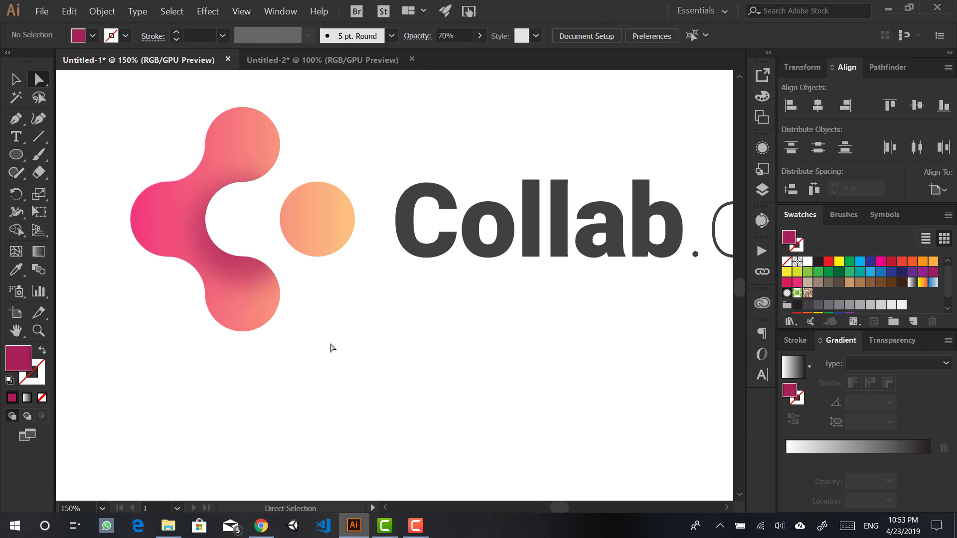
key(v)
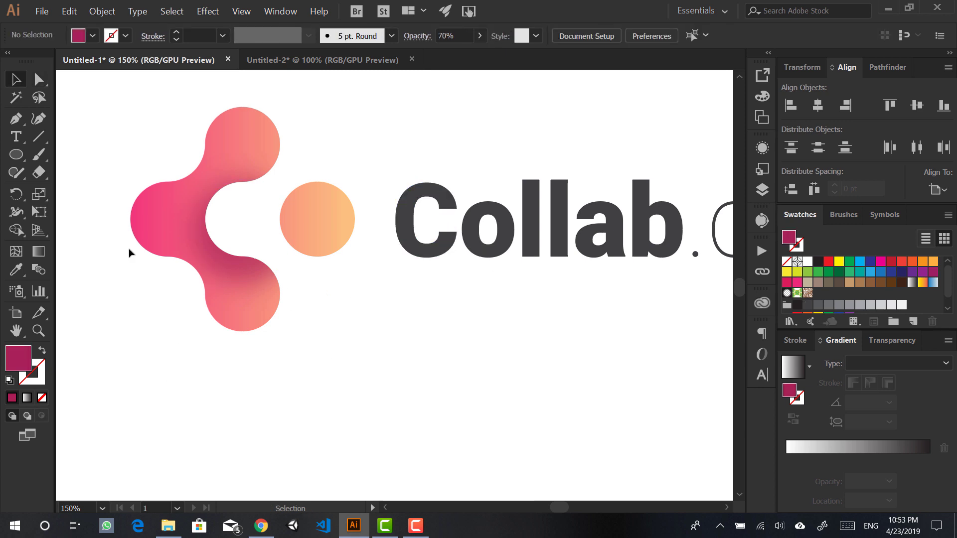
click(323, 59)
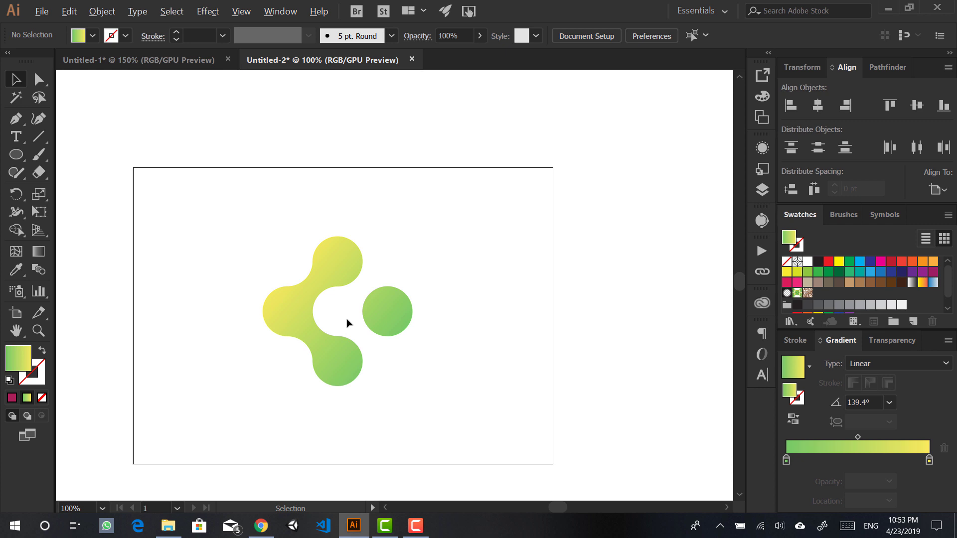
Step: Draw a 140 pt circle over the centre of the mark with the Ellipse tool
scroll(348, 322, up, 2)
key(ctrl+a)
click(565, 218)
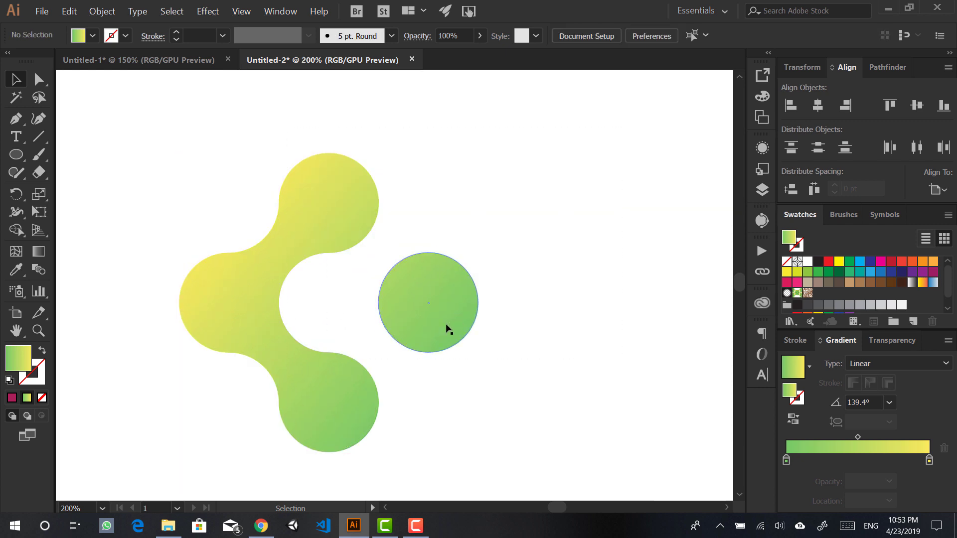
key(l)
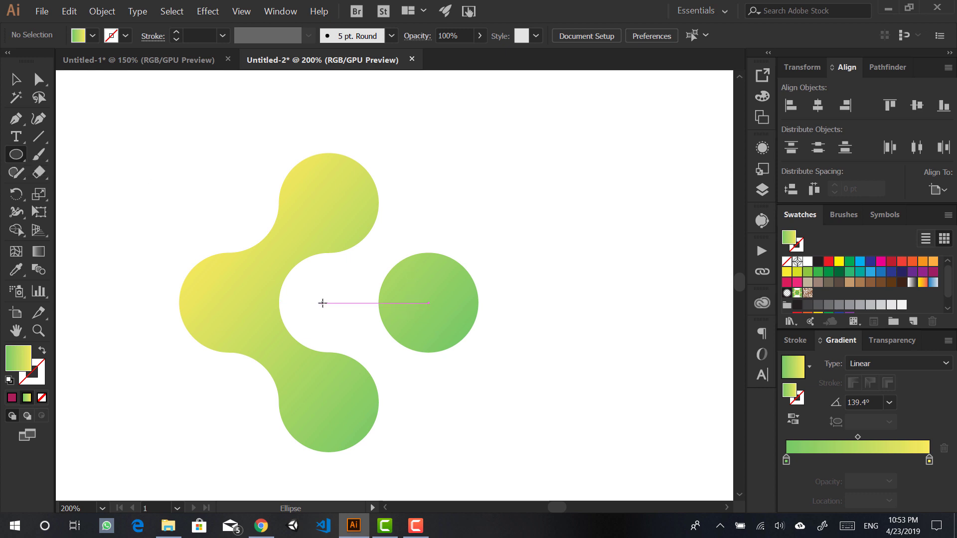
drag(329, 302, 399, 351)
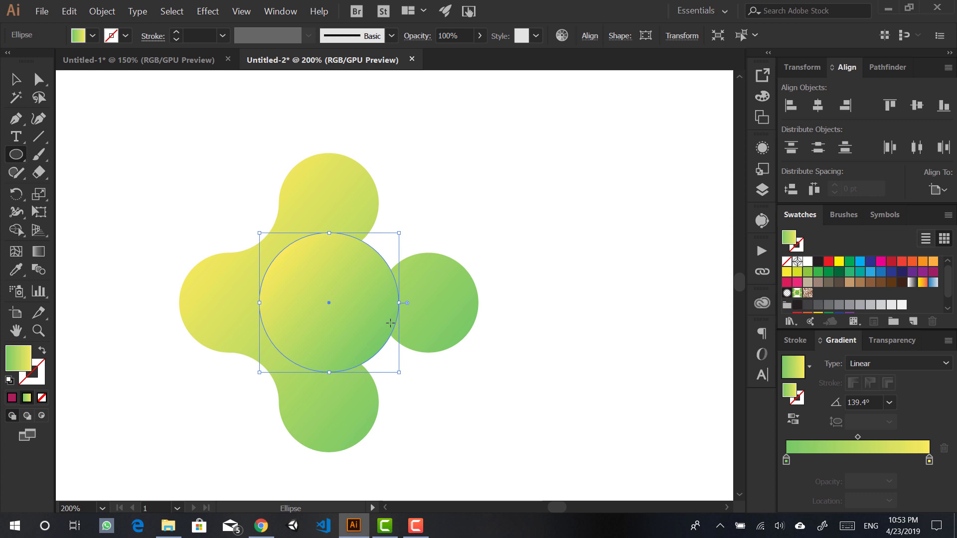
key(v)
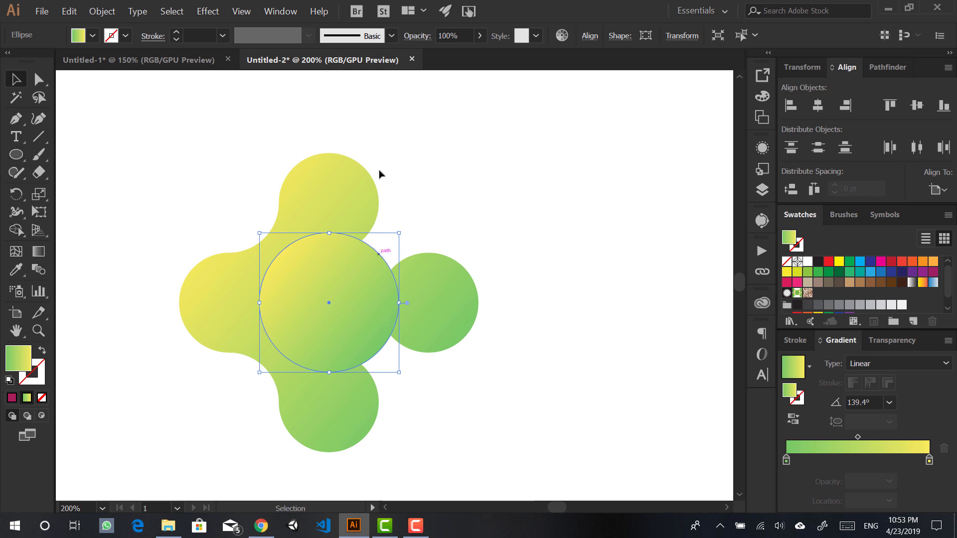
Step: Give the new circle a solid dark green fill, #4c893f, using the Color Picker
double_click(787, 459)
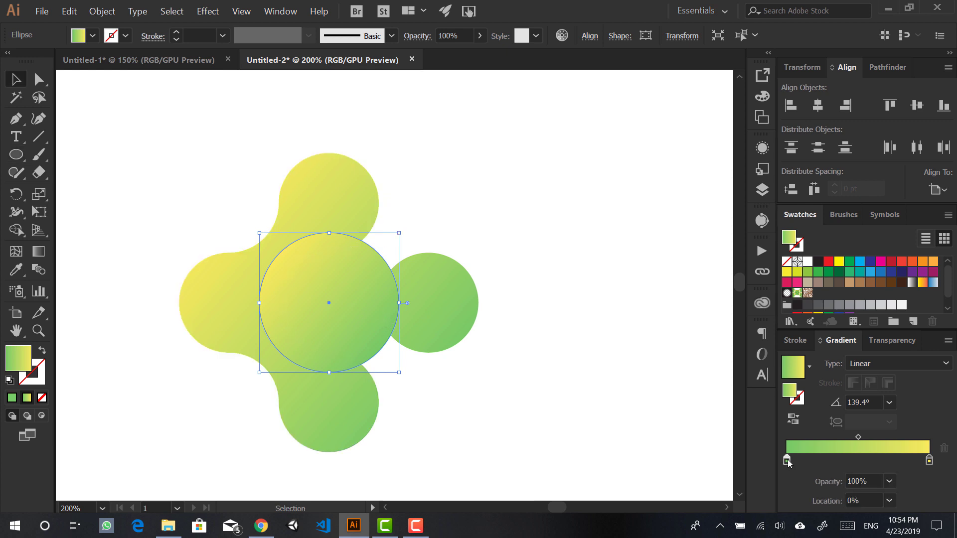
click(12, 399)
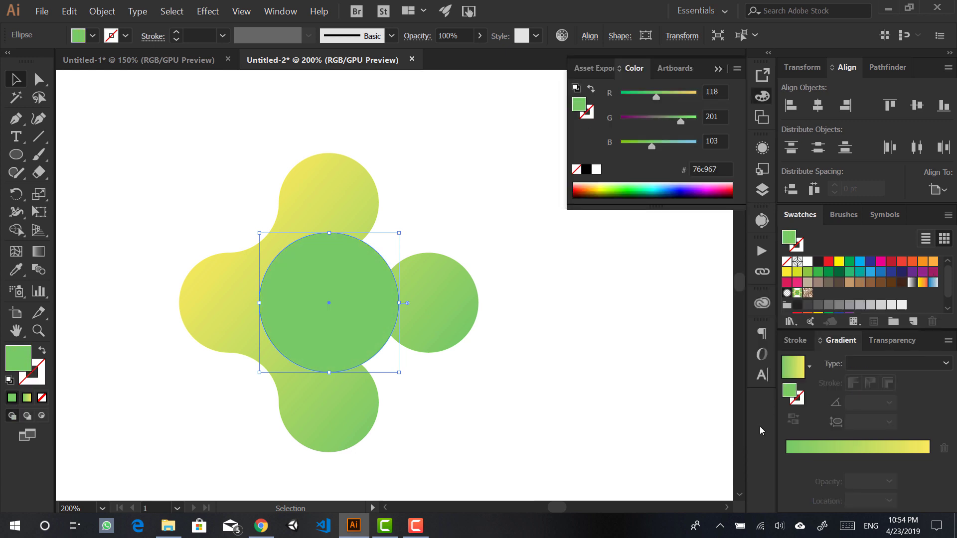
click(830, 277)
key(ctrl+z)
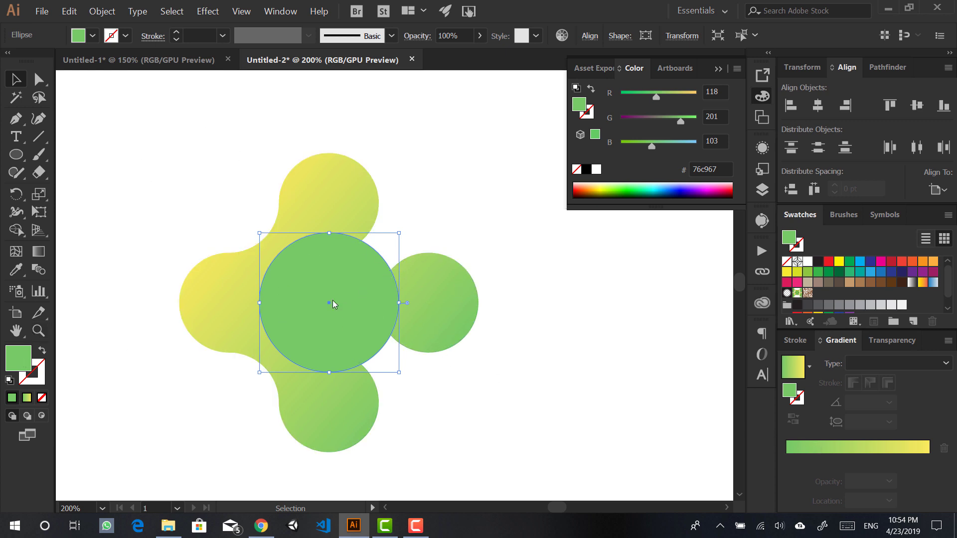
double_click(579, 104)
drag(588, 196, 588, 220)
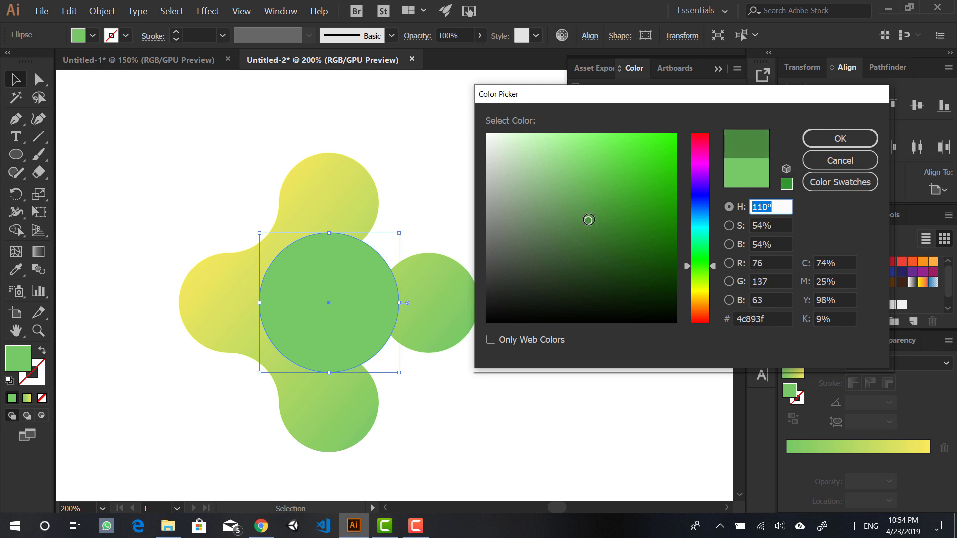
click(829, 143)
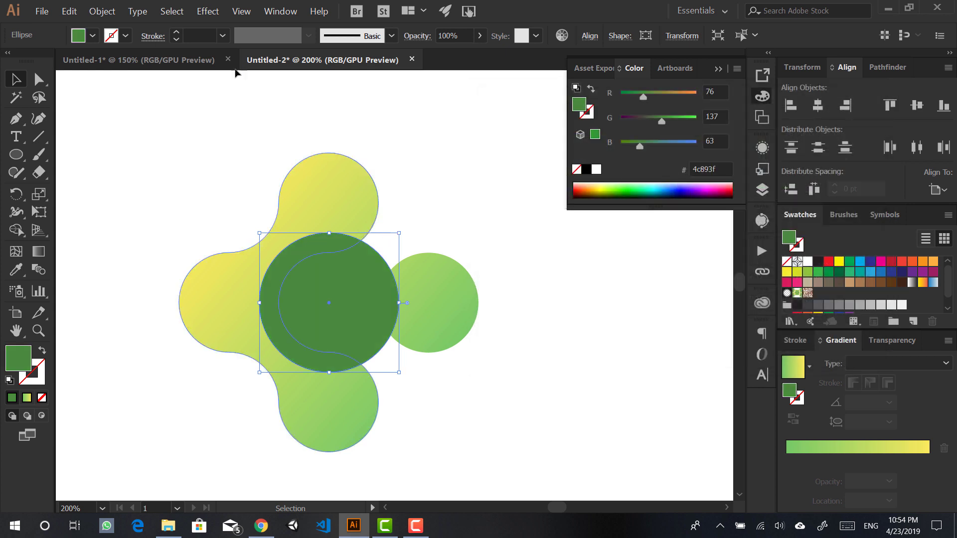
click(208, 11)
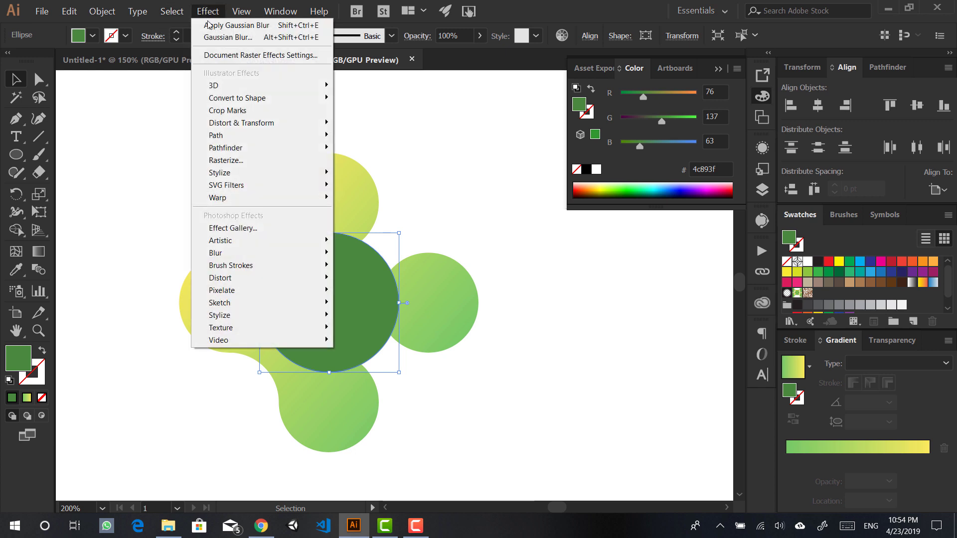
Step: Apply a Gaussian Blur with a 70-pixel radius to the dark green circle
mouse_move(271, 242)
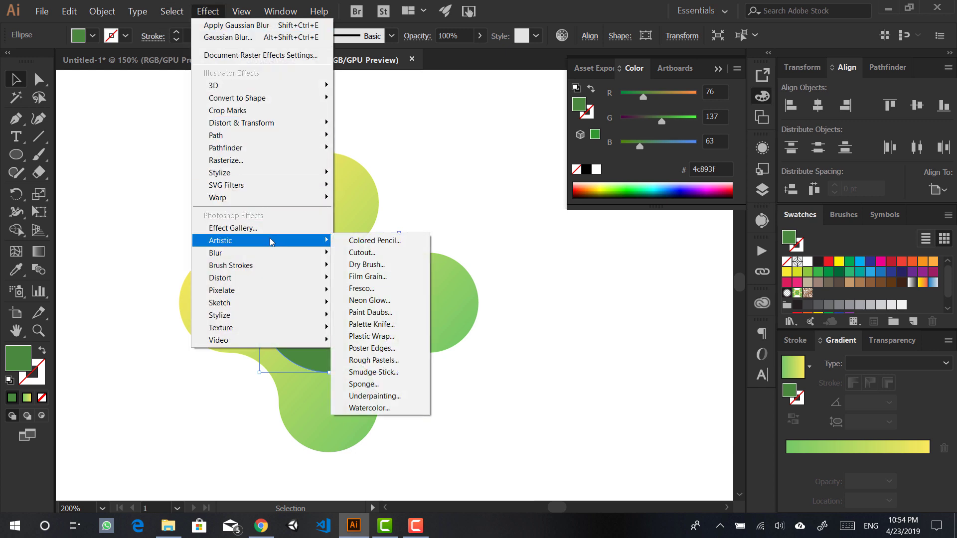
click(383, 253)
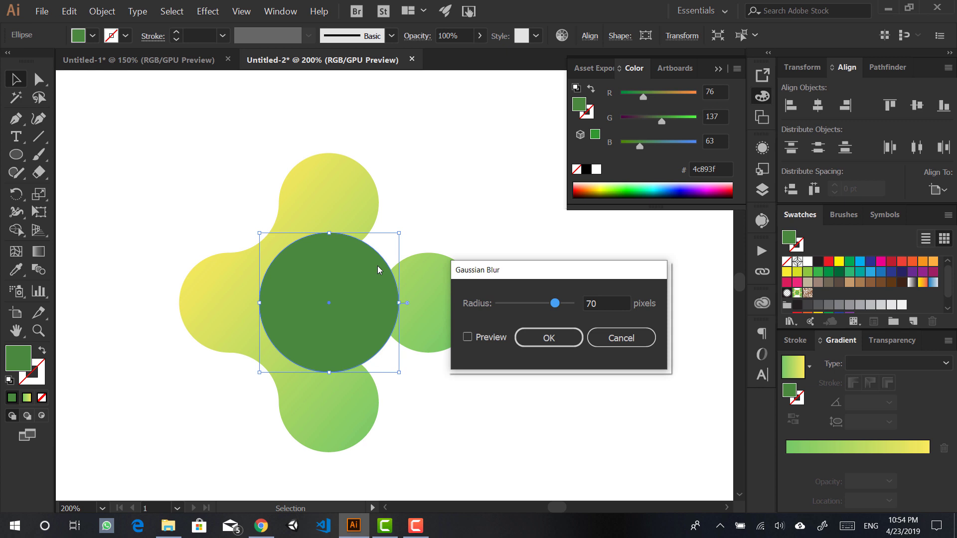
click(483, 336)
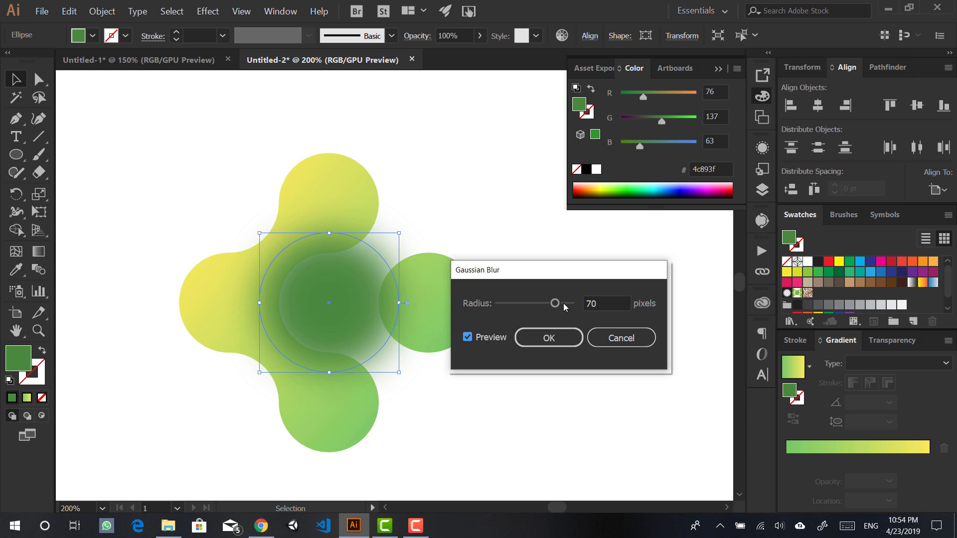
drag(554, 304, 546, 304)
double_click(611, 304)
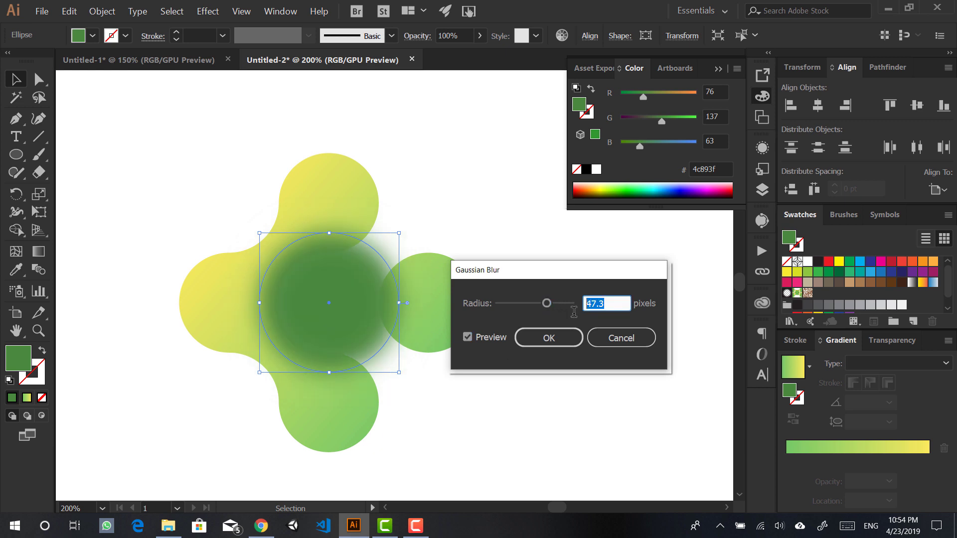
text(7)
key(Tab)
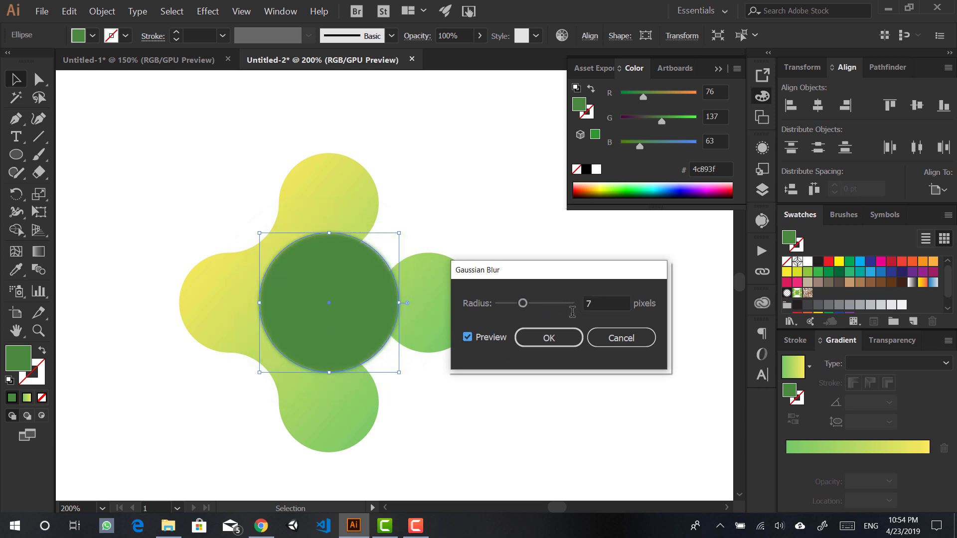
click(605, 304)
text(0)
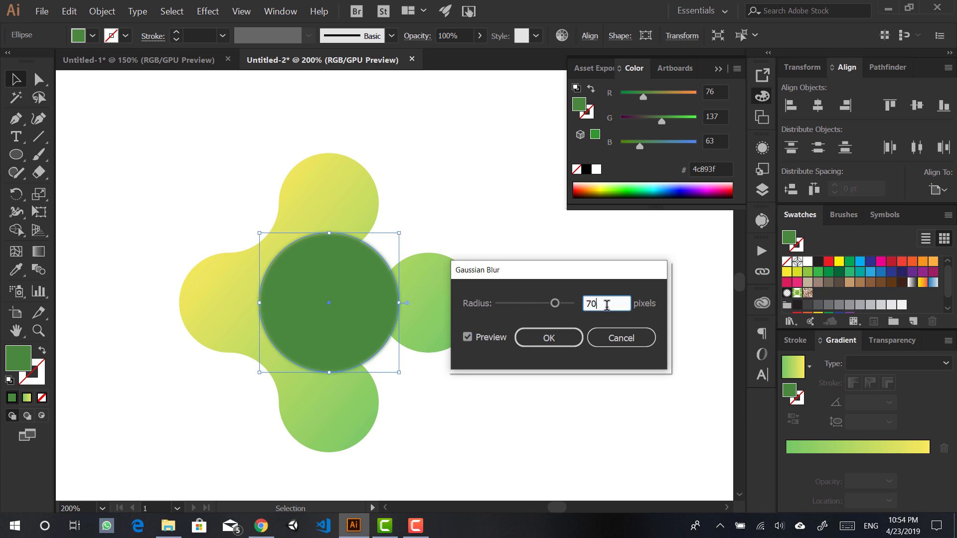
key(Tab)
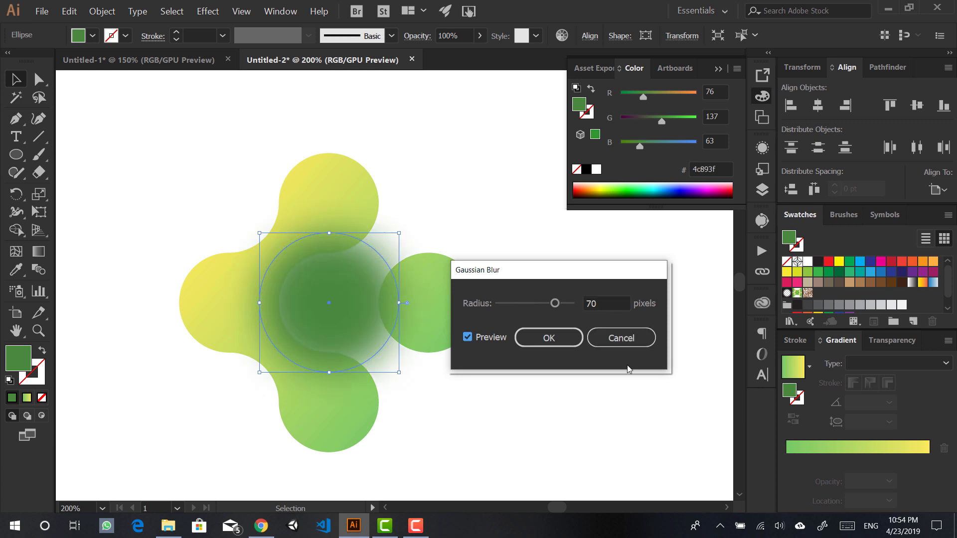
click(561, 341)
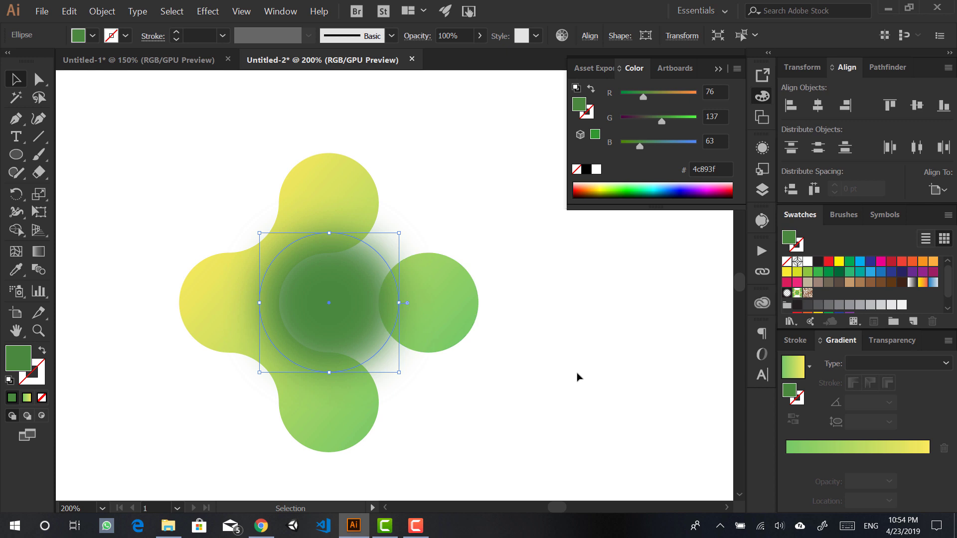
Step: Check the blurred circle, then select the yellow-green blob shape
click(456, 203)
click(330, 309)
click(340, 178)
click(411, 171)
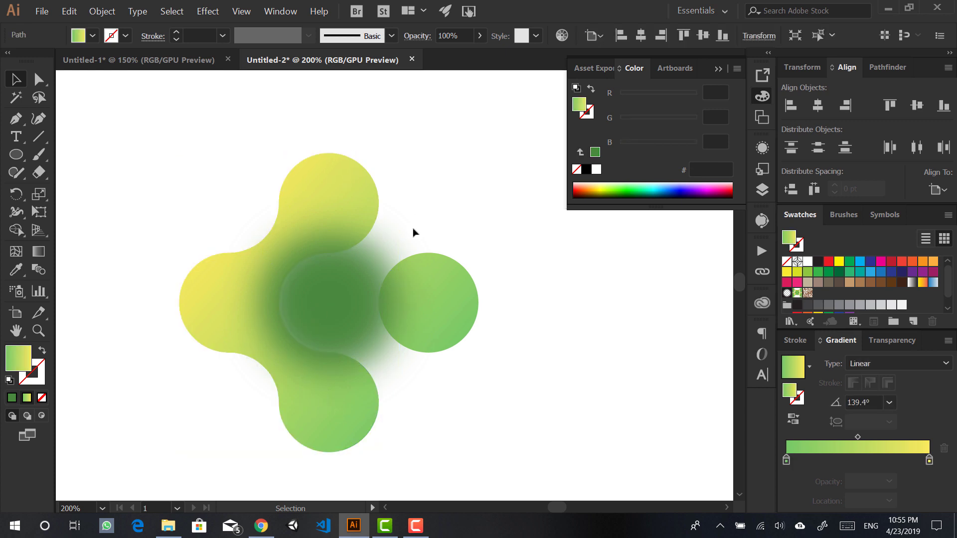
click(340, 178)
Step: Paste a copy of the blob in front and clip the blurred circle inside it with Make Clipping Mask
key(a)
key(ctrl+c)
click(478, 190)
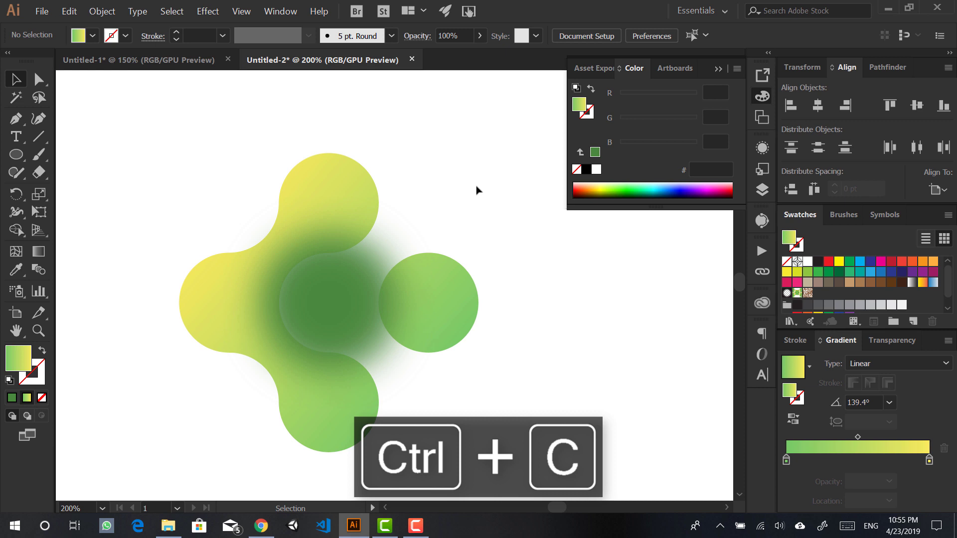
key(ctrl+f)
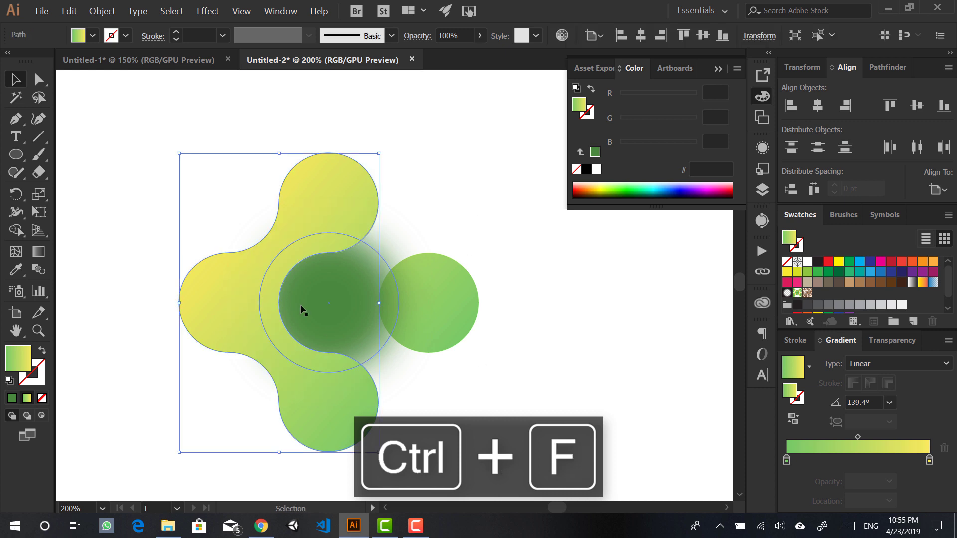
shift+click(333, 307)
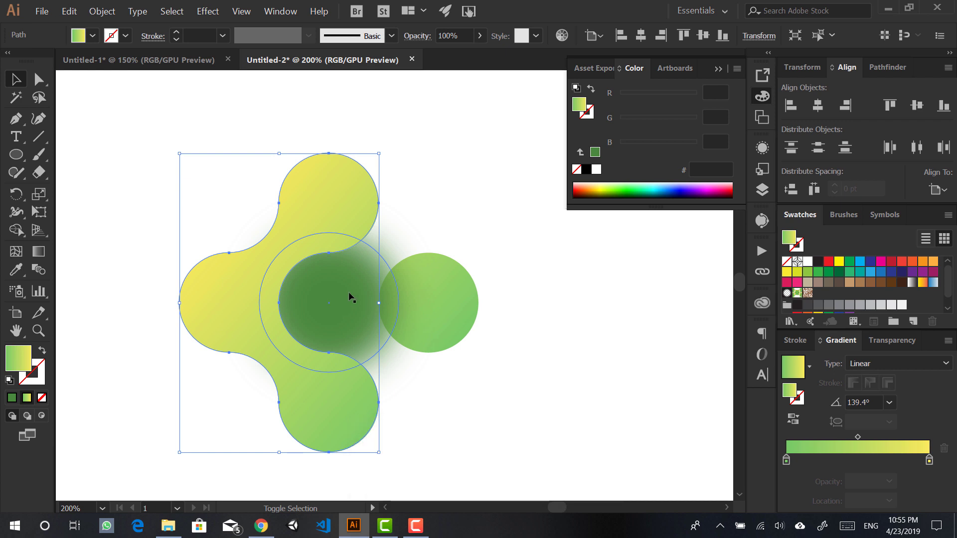
shift+click(352, 301)
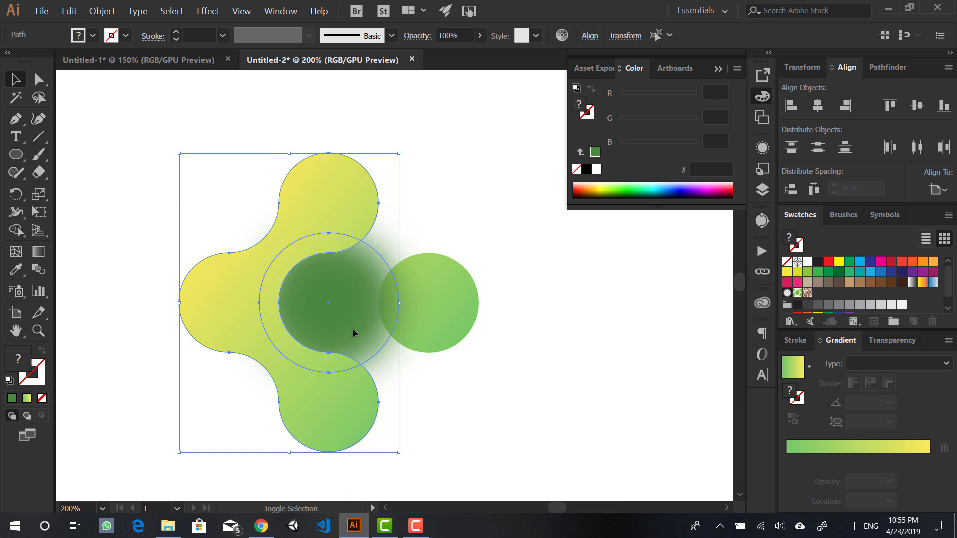
right_click(331, 275)
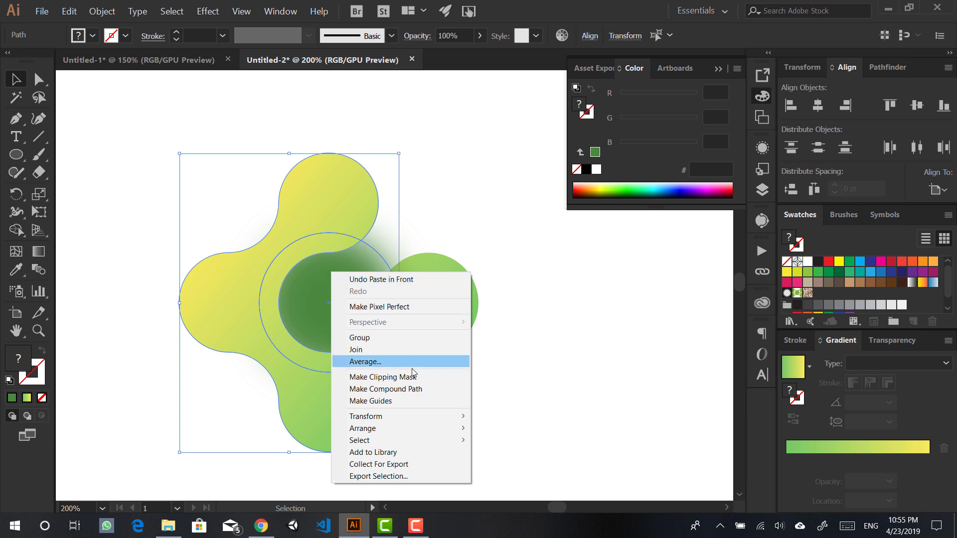
click(412, 376)
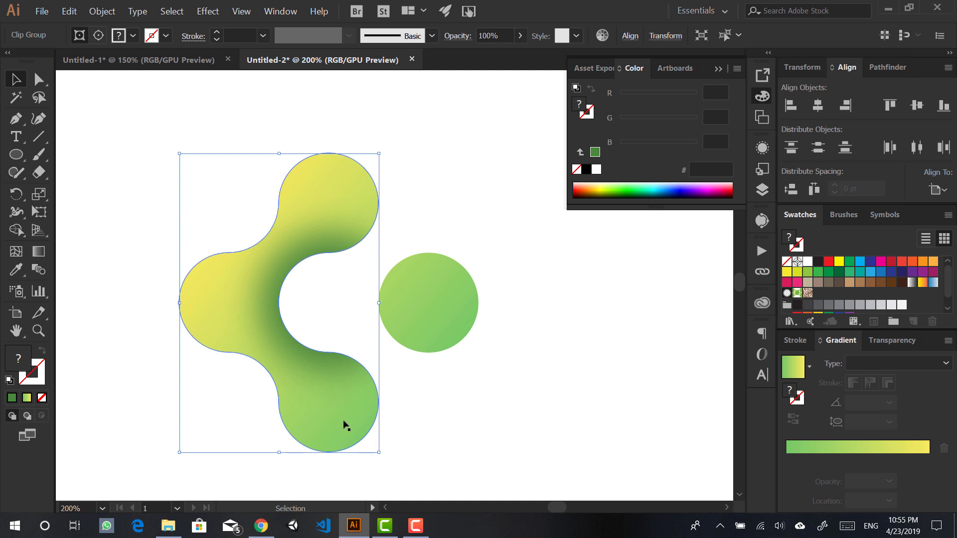
click(444, 397)
Step: Bring the logo into view and pick the hidden blurred circle inside the clip with Direct Selection
scroll(361, 333, down, 2)
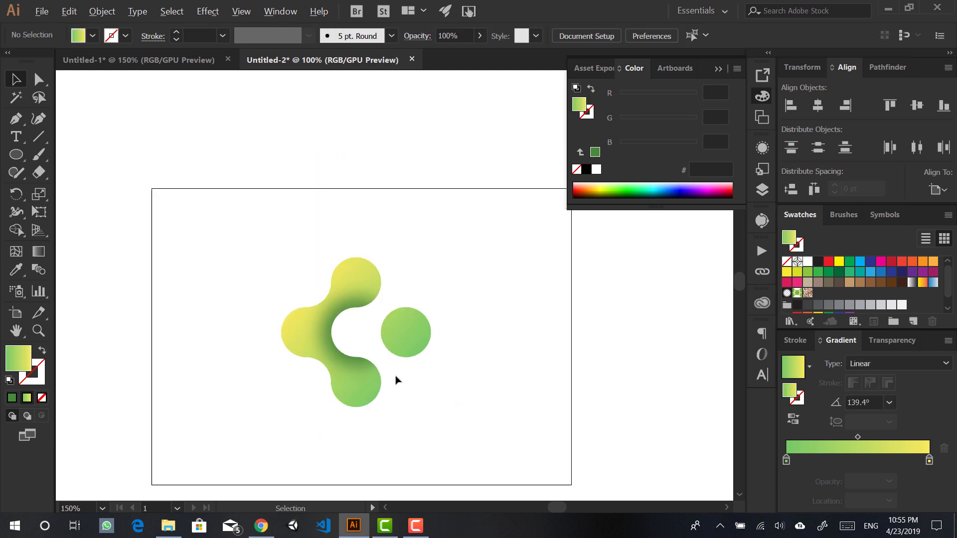
scroll(357, 332, up, 2)
drag(361, 335, 305, 259)
key(a)
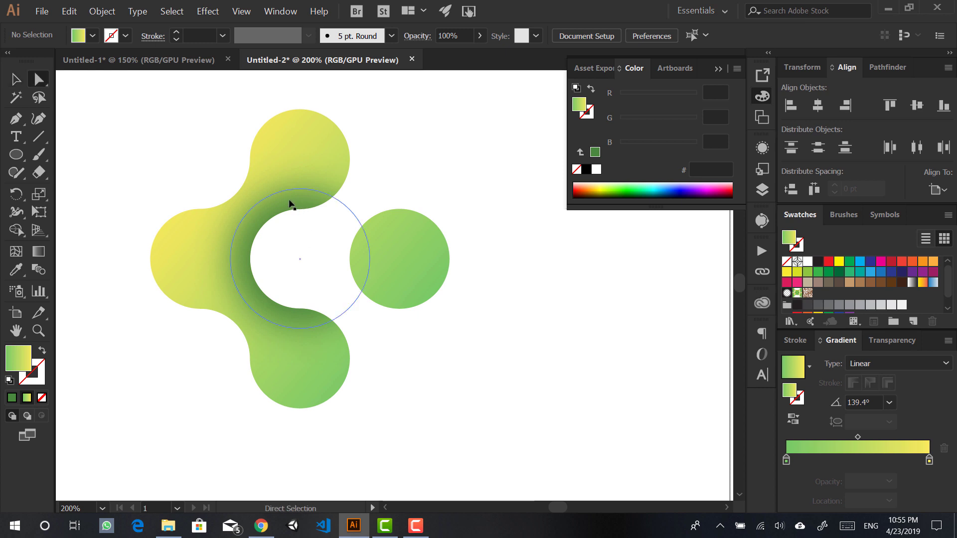
key(alt)
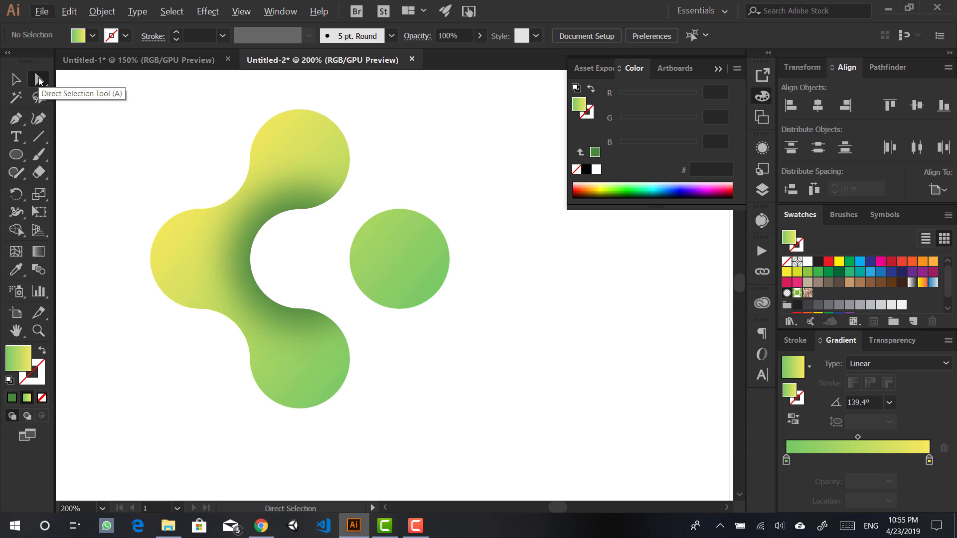
click(288, 207)
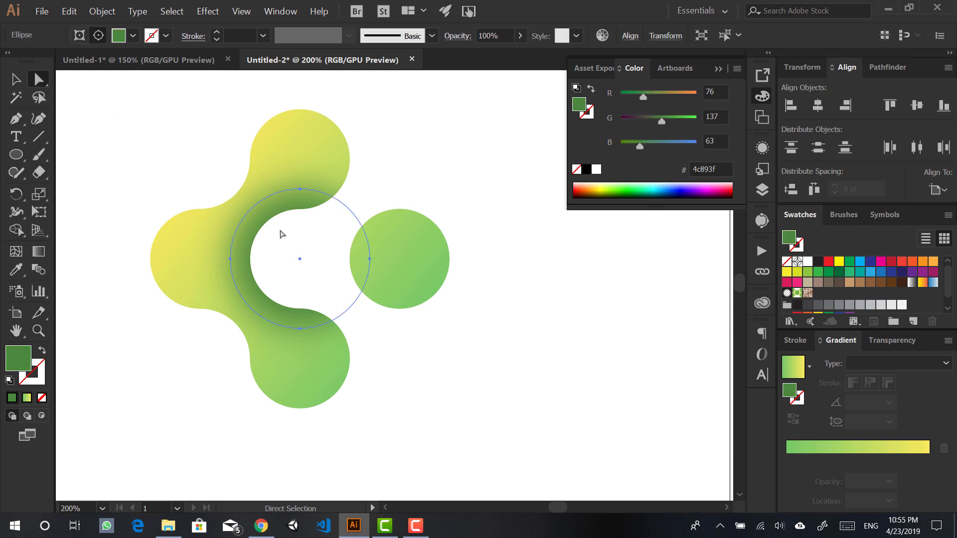
key(v)
click(203, 156)
Step: Select the blurred circle inside the clip group and set its opacity to 50%
click(294, 202)
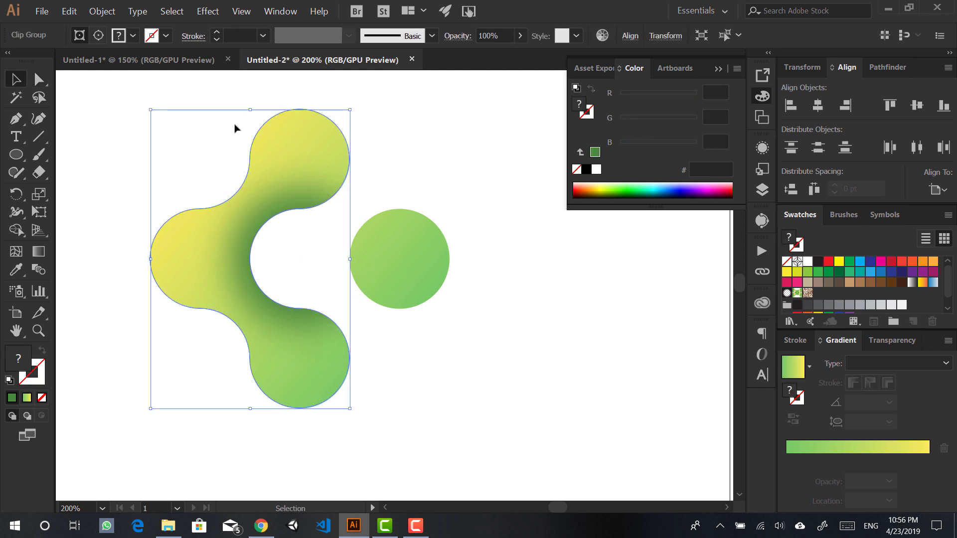
click(40, 79)
click(125, 158)
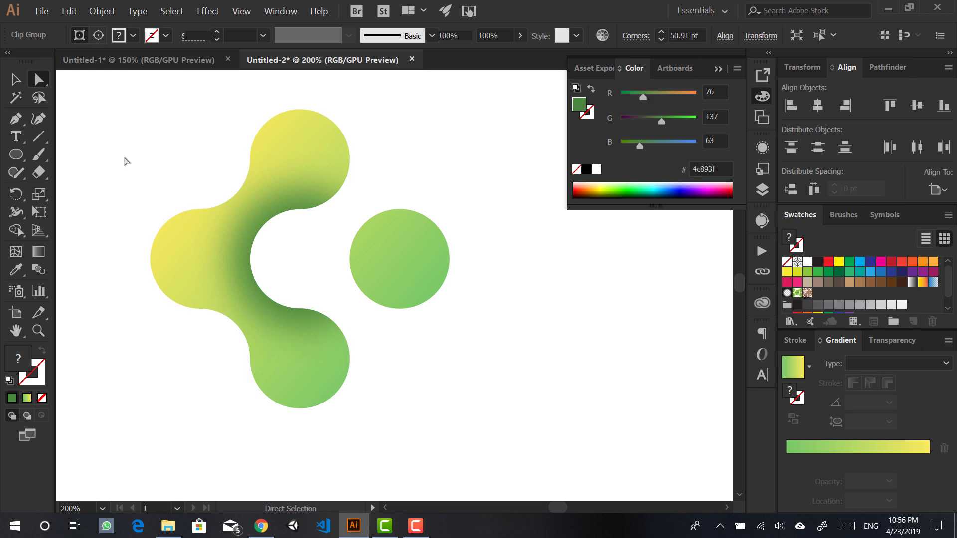
click(277, 207)
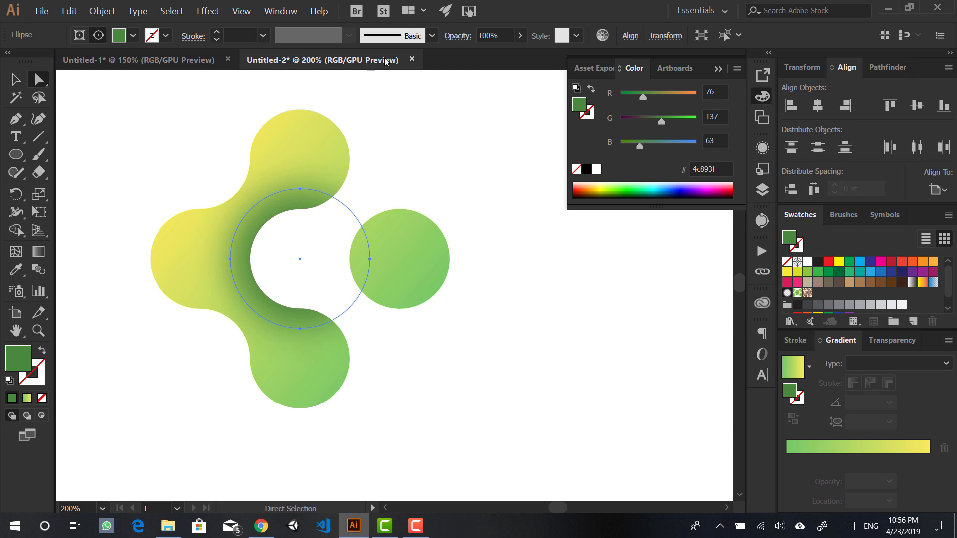
click(512, 36)
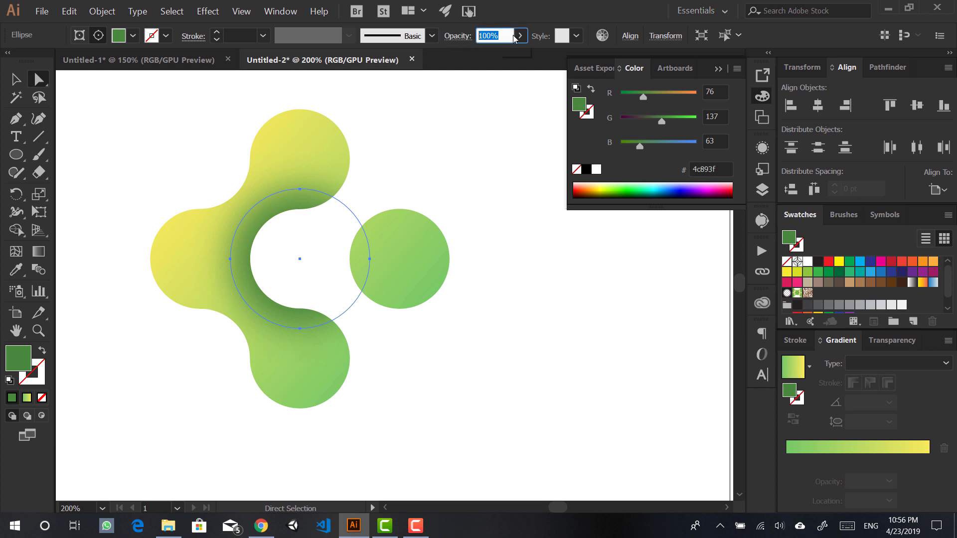
text(5)
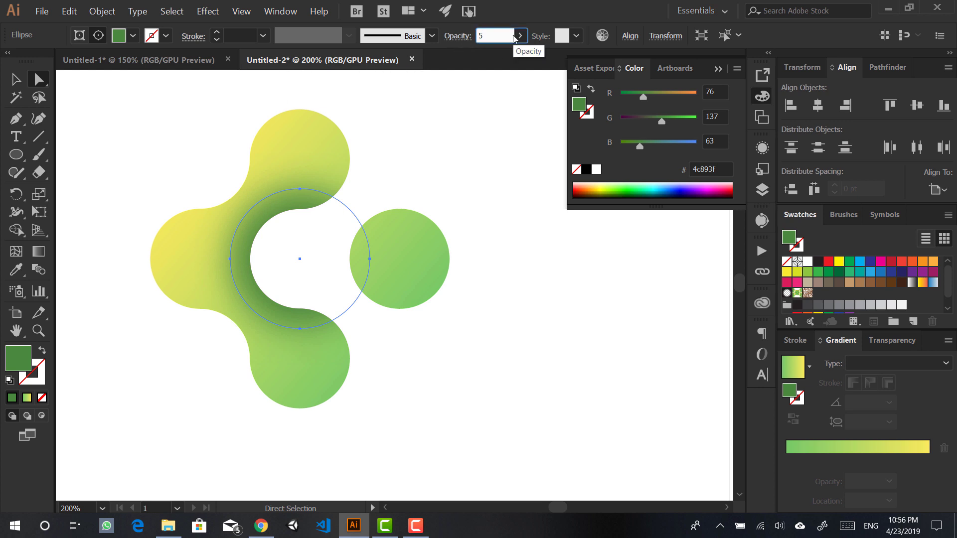
key(Return)
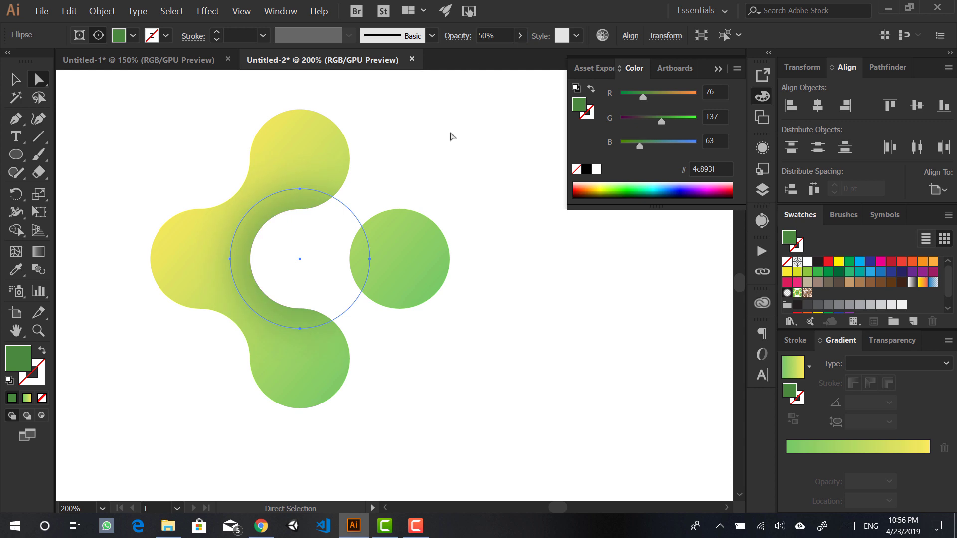
click(458, 153)
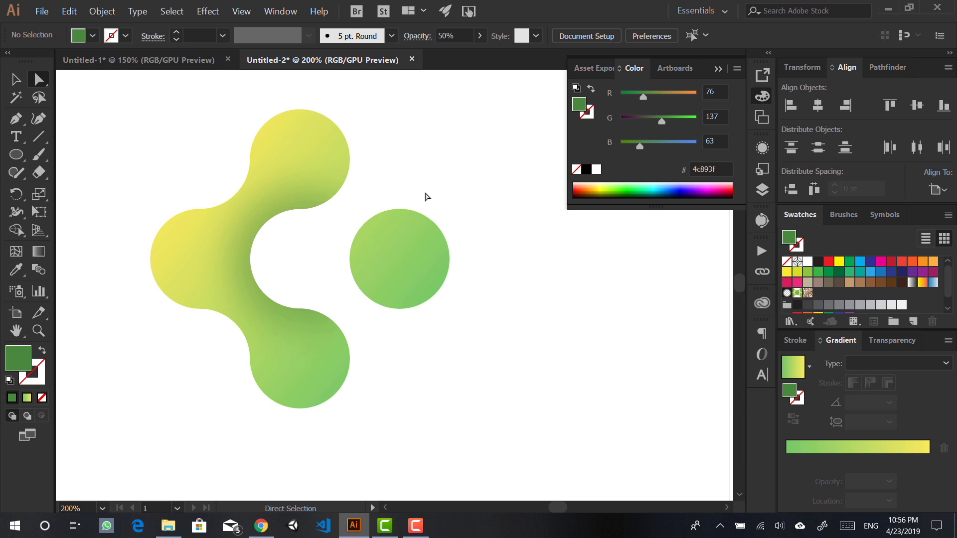
Step: Draw sketch guide lines near the blob's upper left and colour them yellow
click(245, 250)
scroll(213, 240, up, 3)
drag(141, 94, 217, 191)
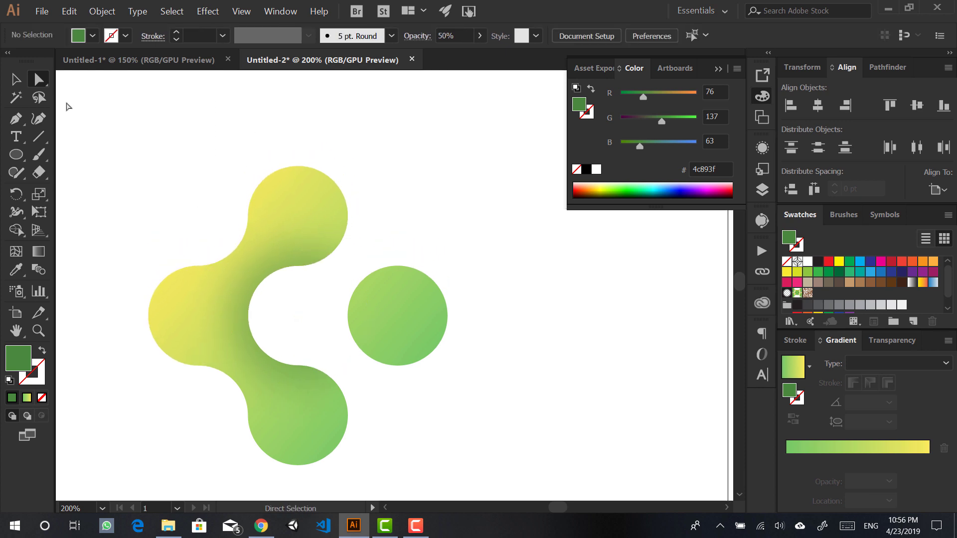
click(39, 136)
drag(97, 109, 157, 199)
drag(83, 137, 122, 240)
key(v)
drag(175, 90, 75, 203)
click(795, 247)
click(840, 261)
click(432, 190)
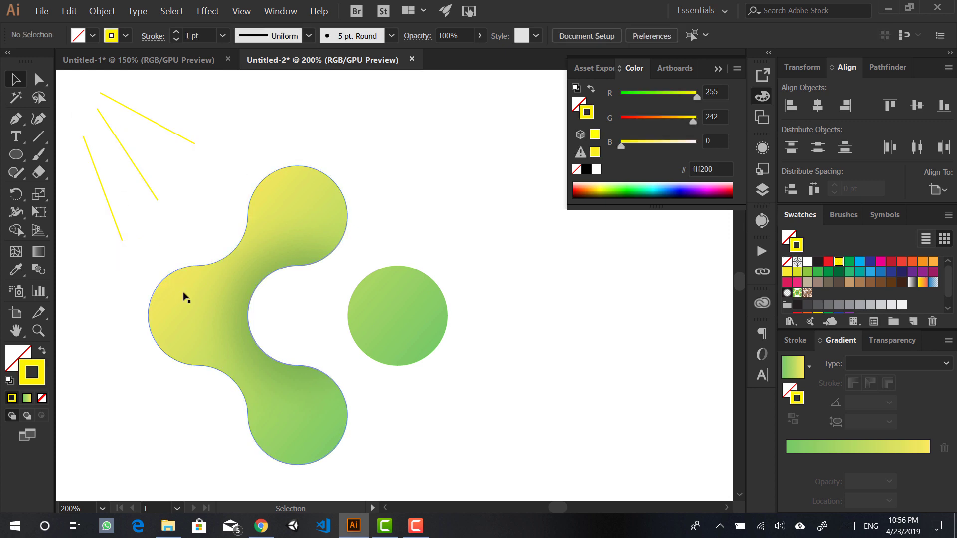
Step: Select the 50%-opacity shading circle inside the blob and nudge it vertically into place
key(a)
click(280, 380)
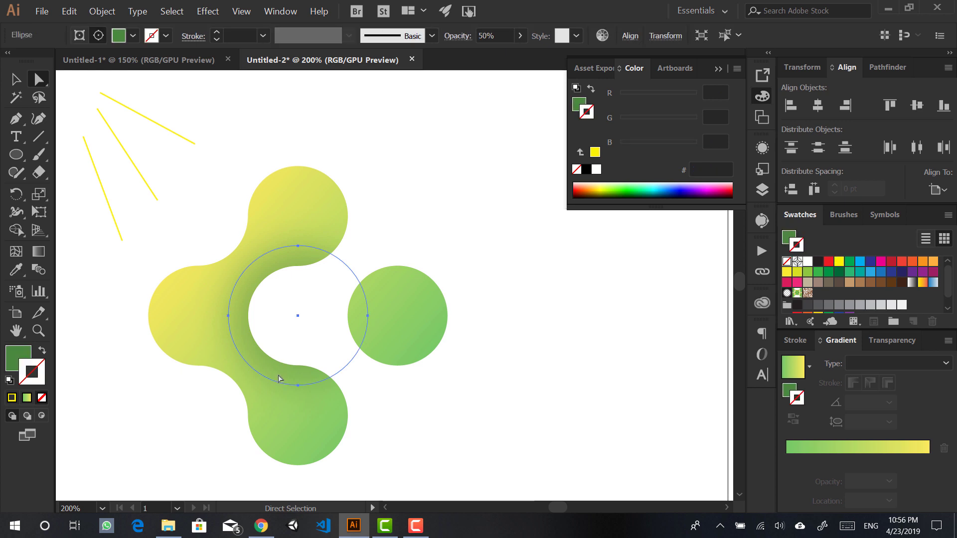
key(ctrl)
key(shift+Down)
key(shift+Down)
key(shift+Up)
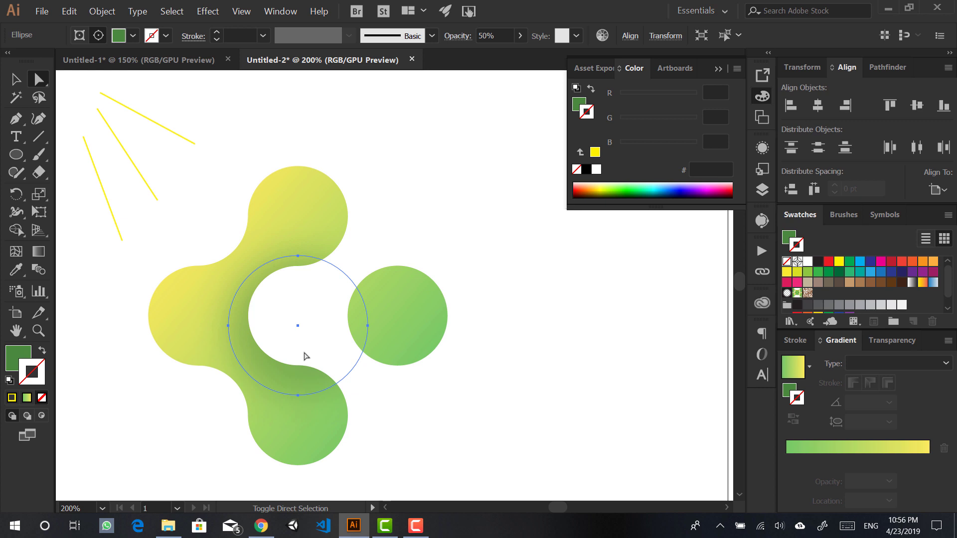
key(shift+Up)
key(shift+Down)
key(Down)
key(Down)
key(Down)
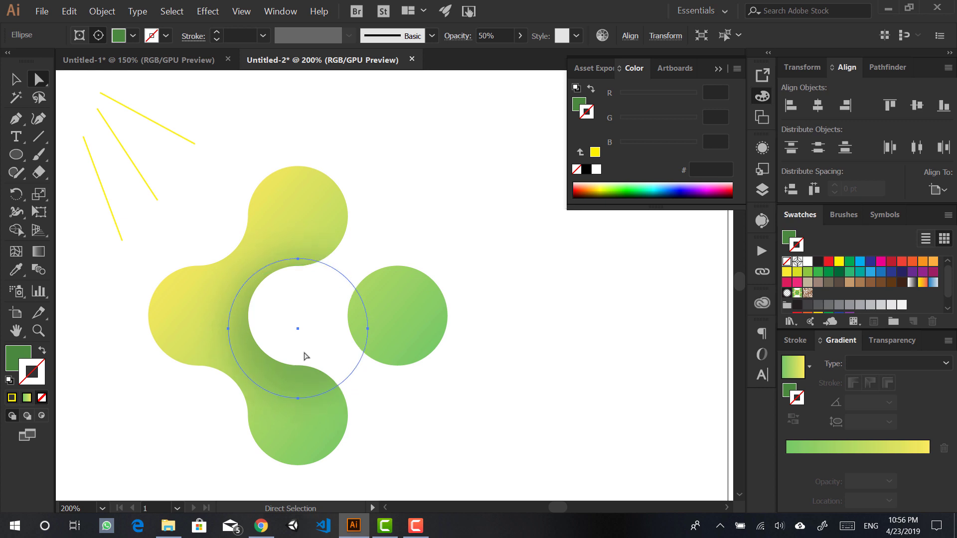
click(441, 464)
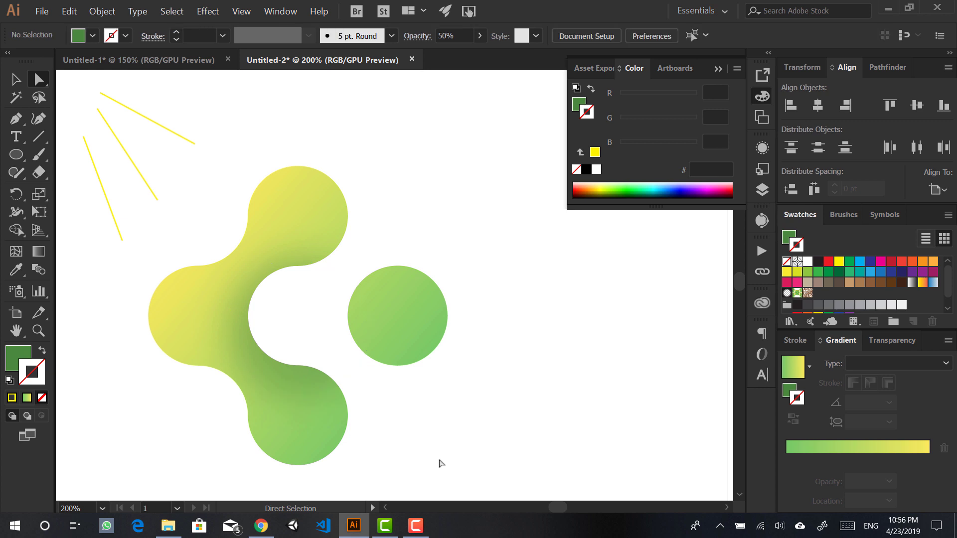
Step: Reposition the centre shadow circle with small right, left and down nudges
click(287, 385)
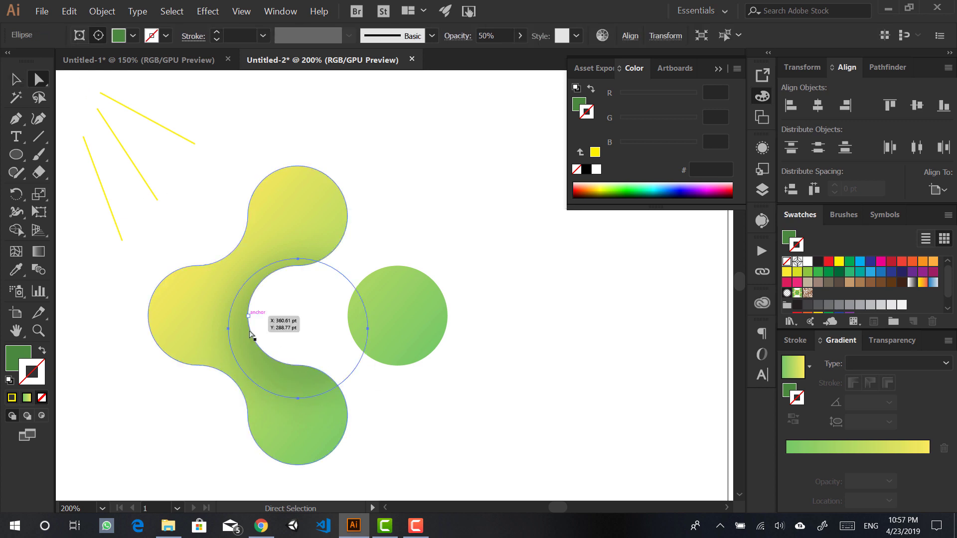
key(shift+Right)
key(ctrl+z)
key(ctrl+shift+z)
key(Left)
key(Left)
key(Left)
key(Left)
key(Down)
key(Down)
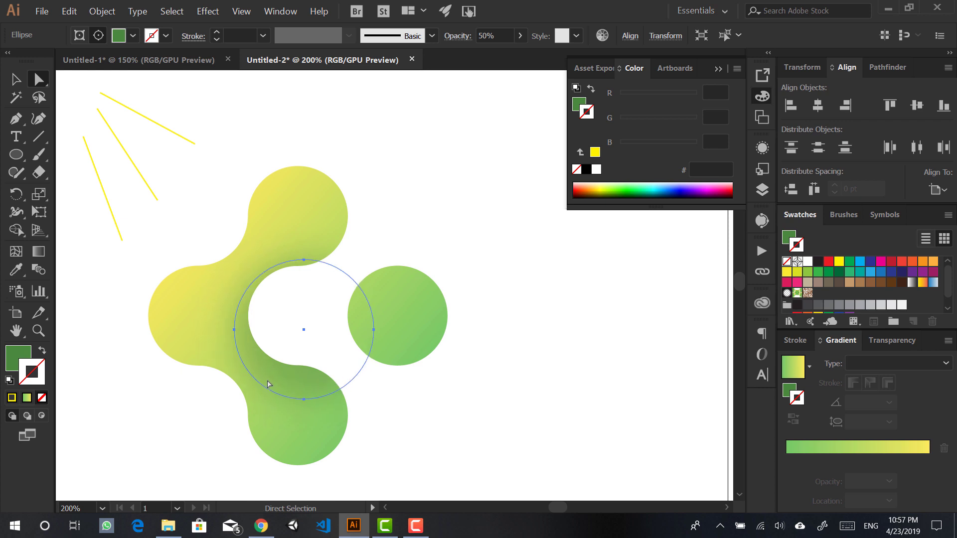
Step: Set the shadow circle's opacity to 70% and deselect it
click(493, 36)
text(70)
key(Return)
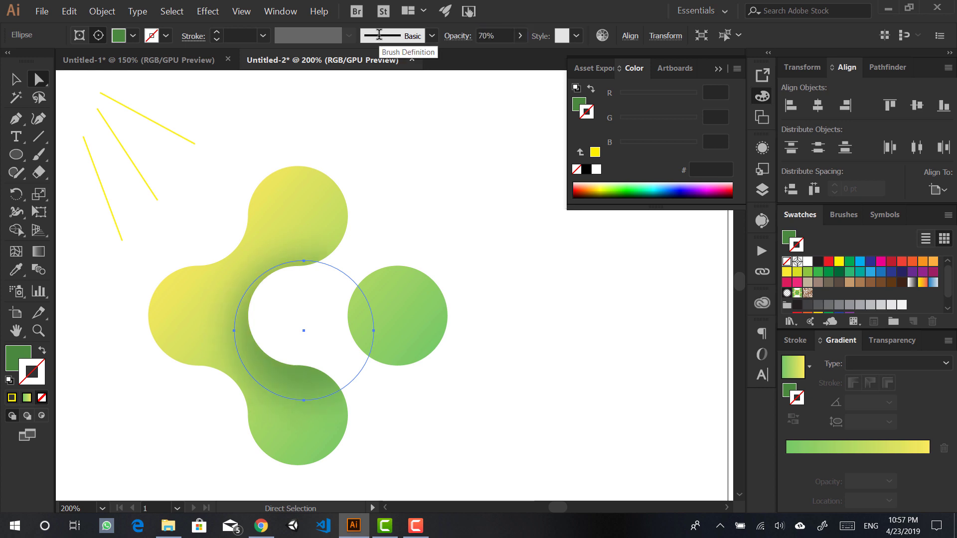
click(507, 190)
scroll(396, 242, down, 3)
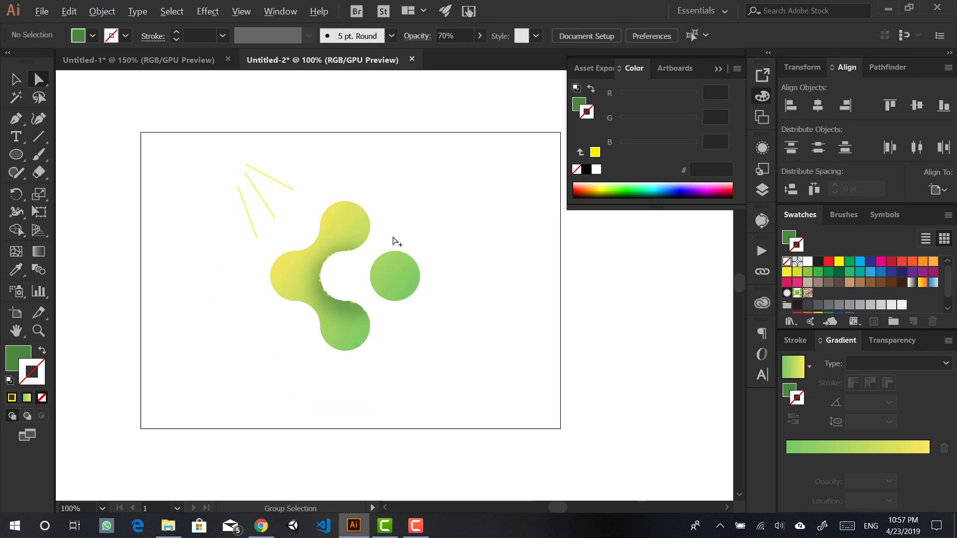
Step: Delete the yellow sketch lines around the mark
scroll(372, 274, up, 3)
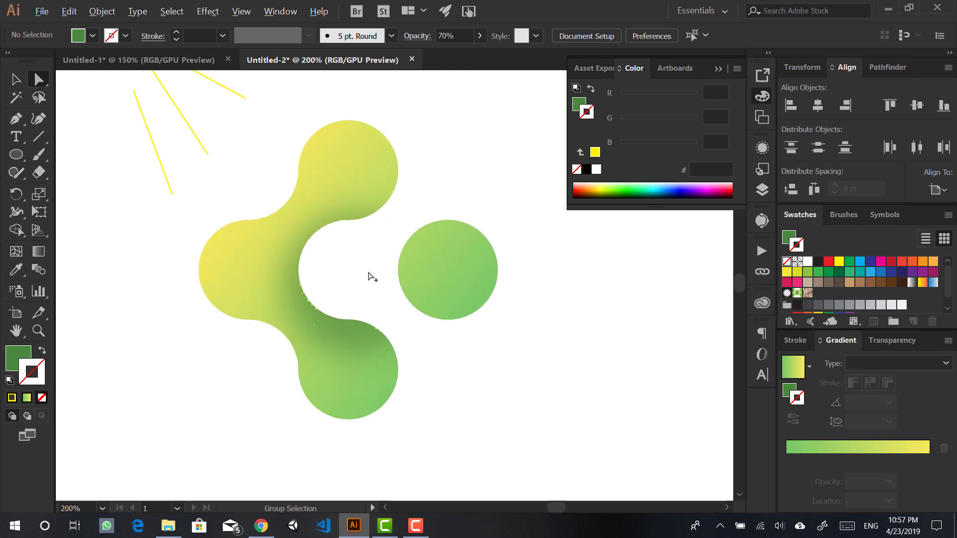
key(v)
drag(123, 185, 241, 87)
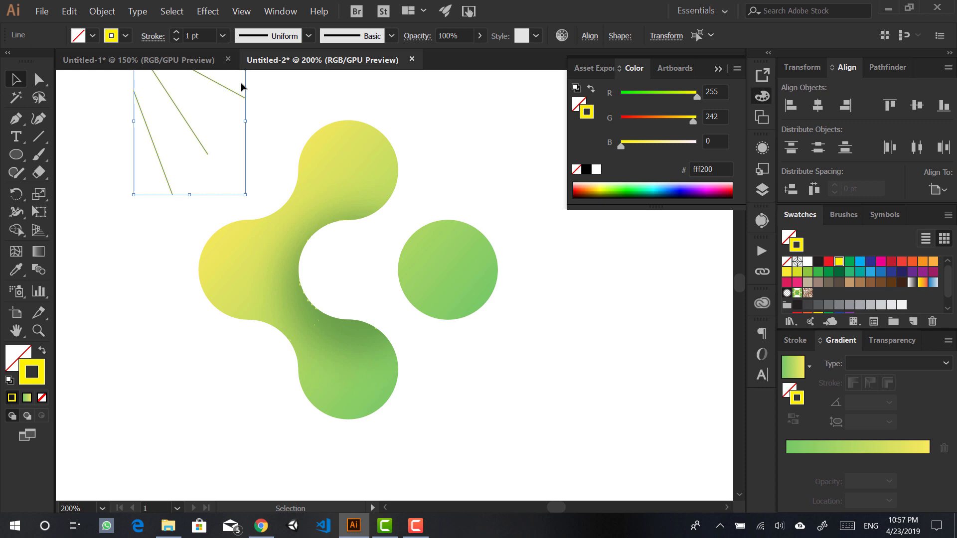
key(Delete)
Step: Fit the artboard in view and group the joined-circle mark with the green dot
key(ctrl+0)
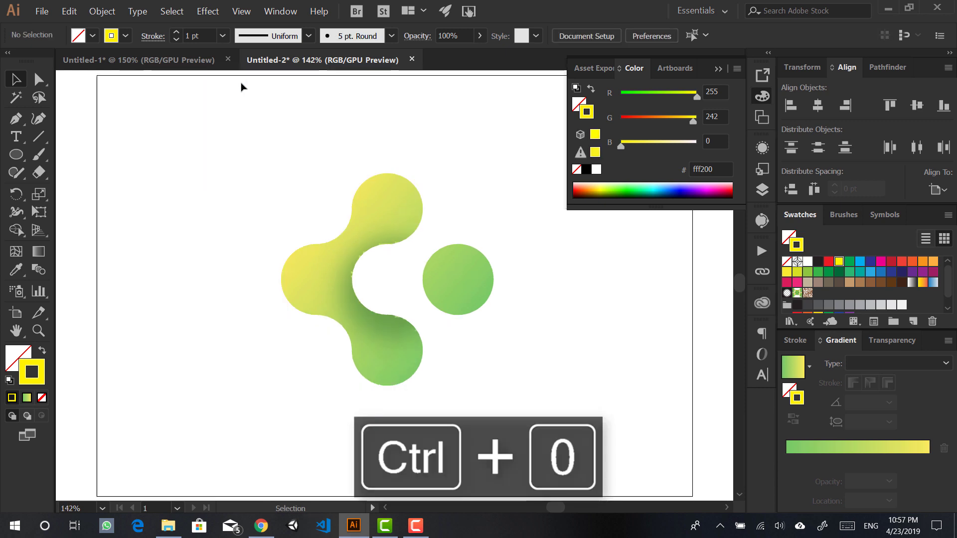
drag(467, 377, 495, 387)
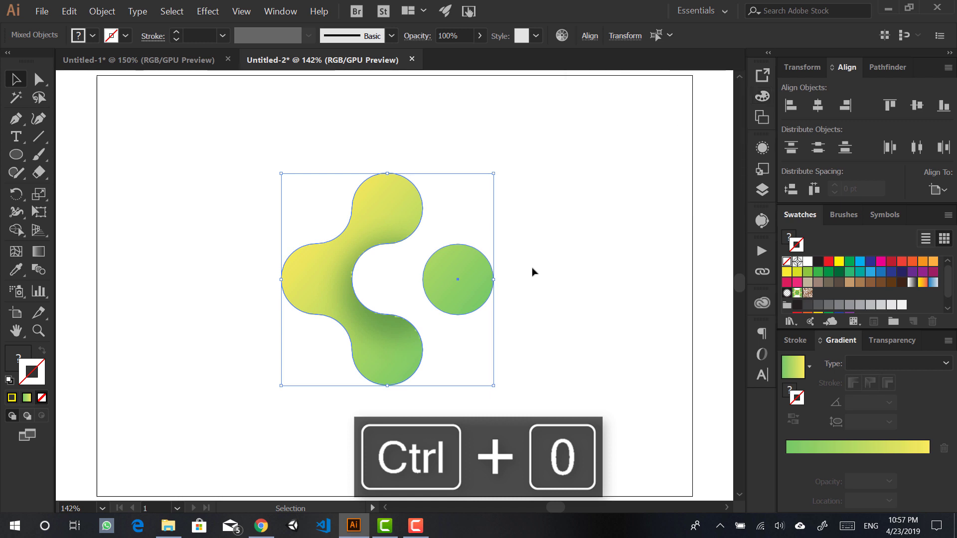
drag(560, 166, 327, 363)
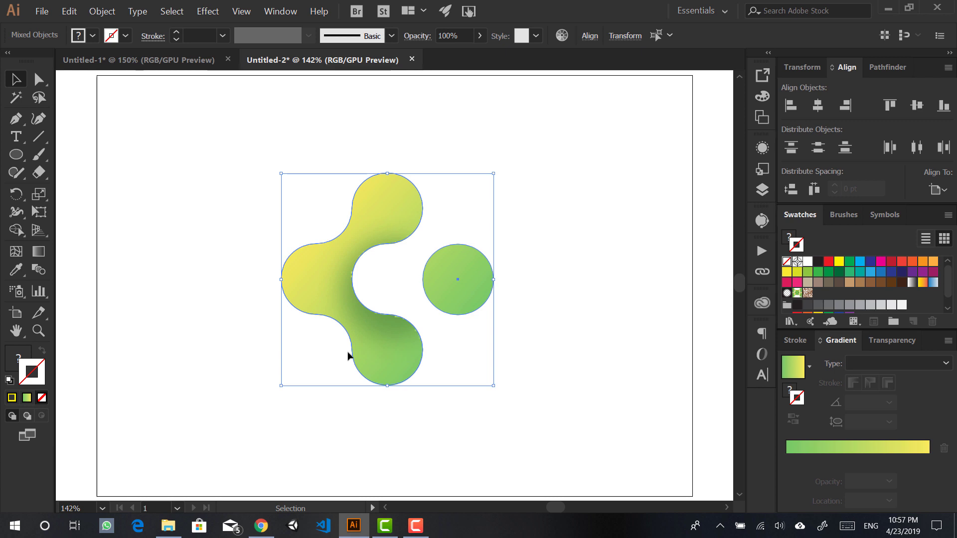
key(ctrl+g)
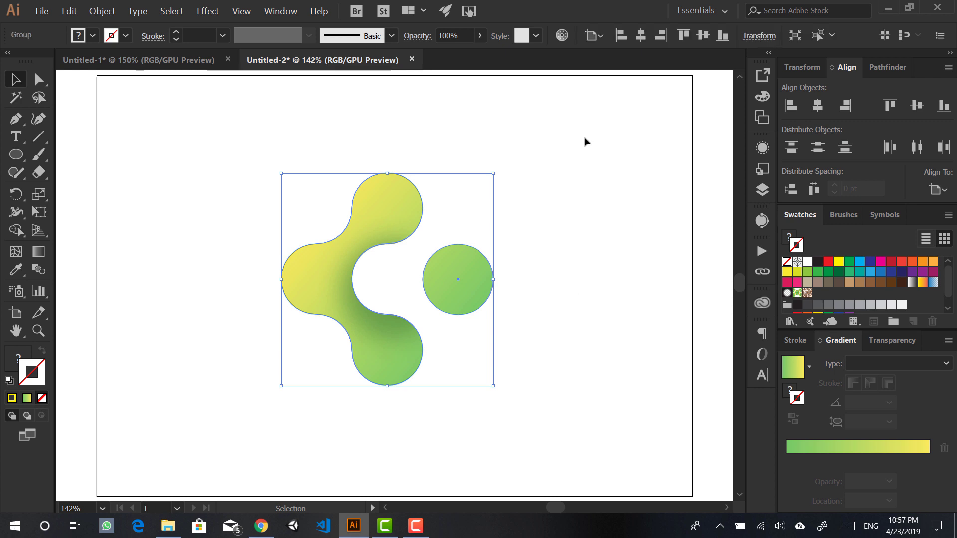
click(587, 143)
drag(619, 142, 282, 413)
click(255, 436)
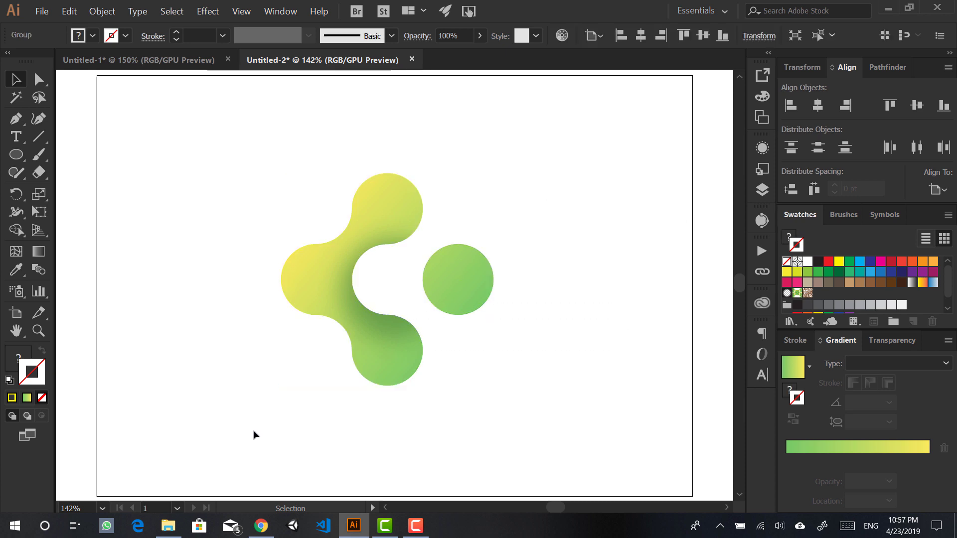
drag(201, 415, 548, 137)
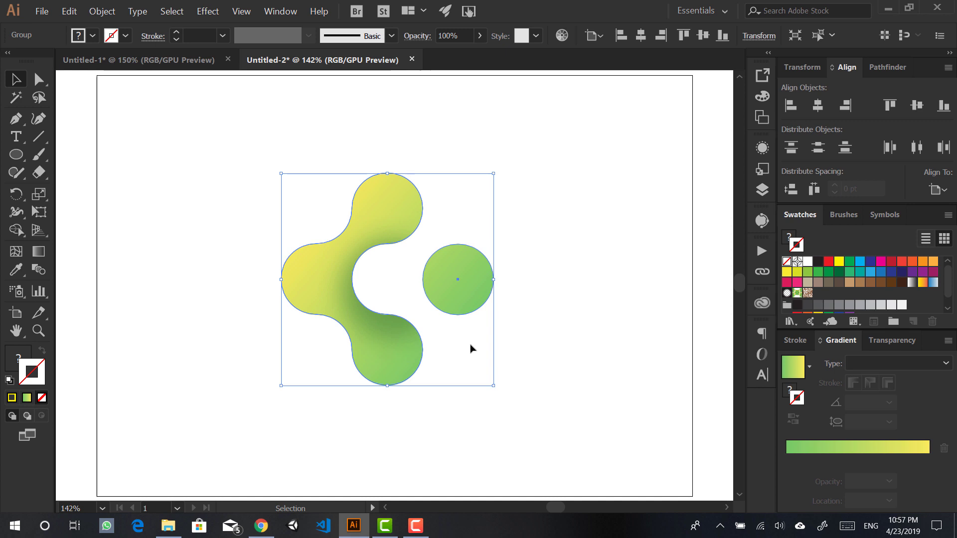
Step: Scale the grouped mark and dot down to about half size and move it left of centre
key(ctrl+g)
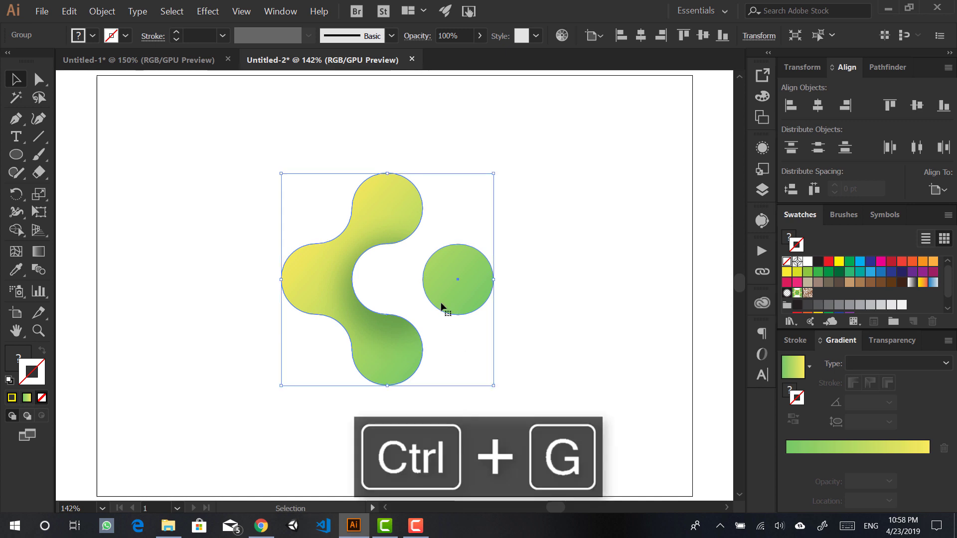
click(613, 279)
drag(459, 282, 313, 303)
drag(324, 253, 460, 243)
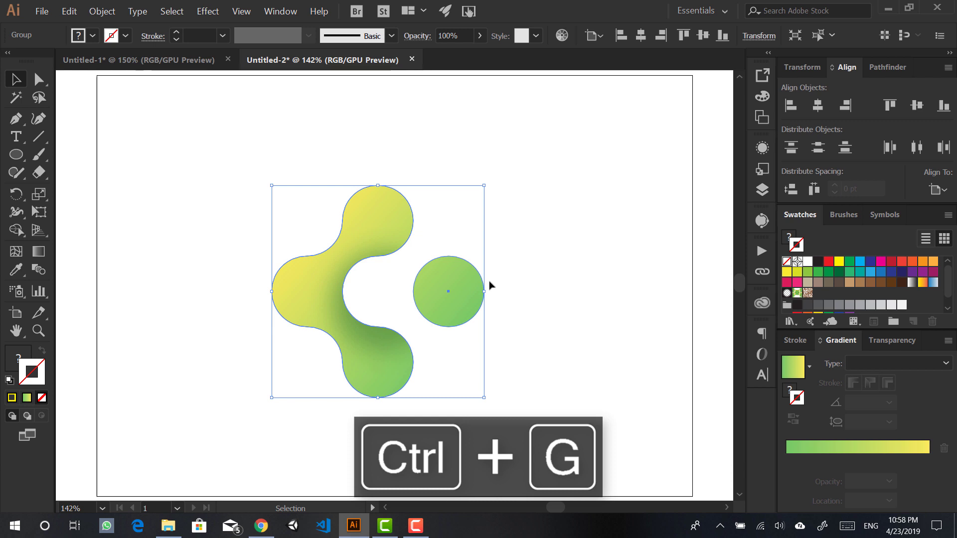
click(534, 226)
click(453, 289)
drag(484, 291, 388, 293)
drag(372, 297, 333, 283)
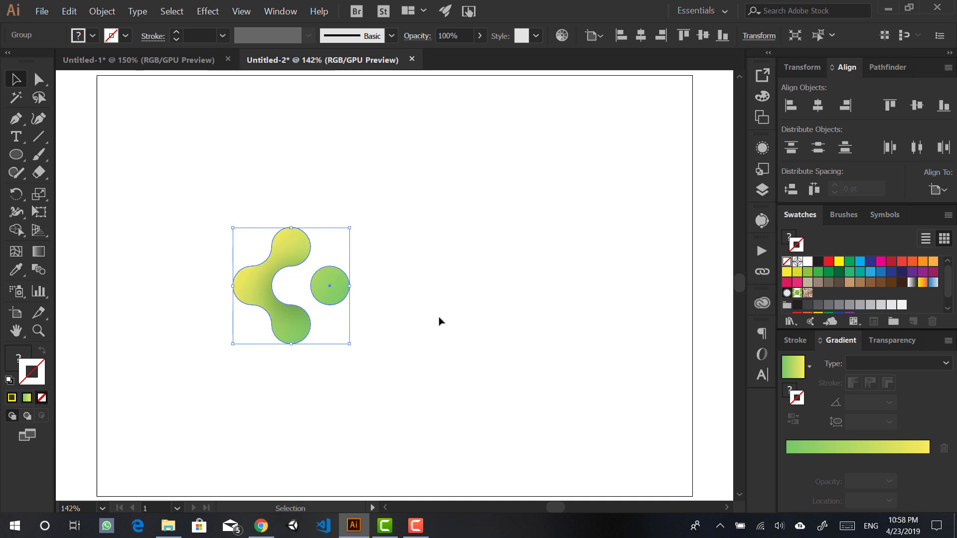
click(424, 305)
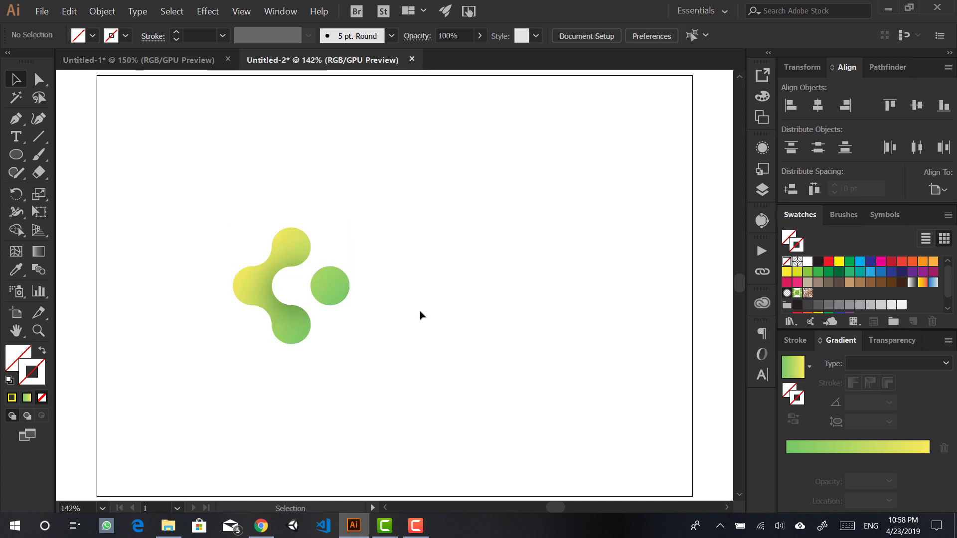
key(t)
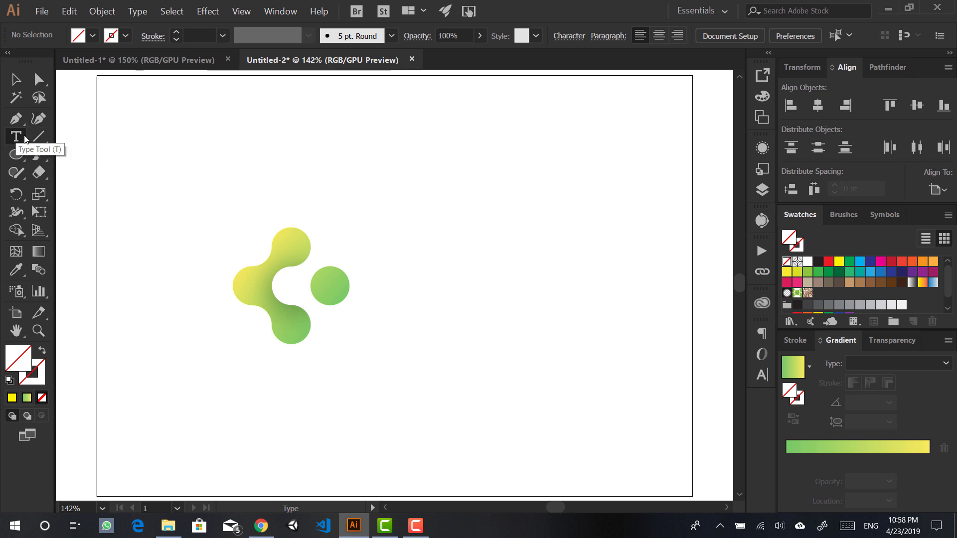
Step: Type 'CoLab.co' beside the logo and enlarge the text roughly fivefold
click(379, 300)
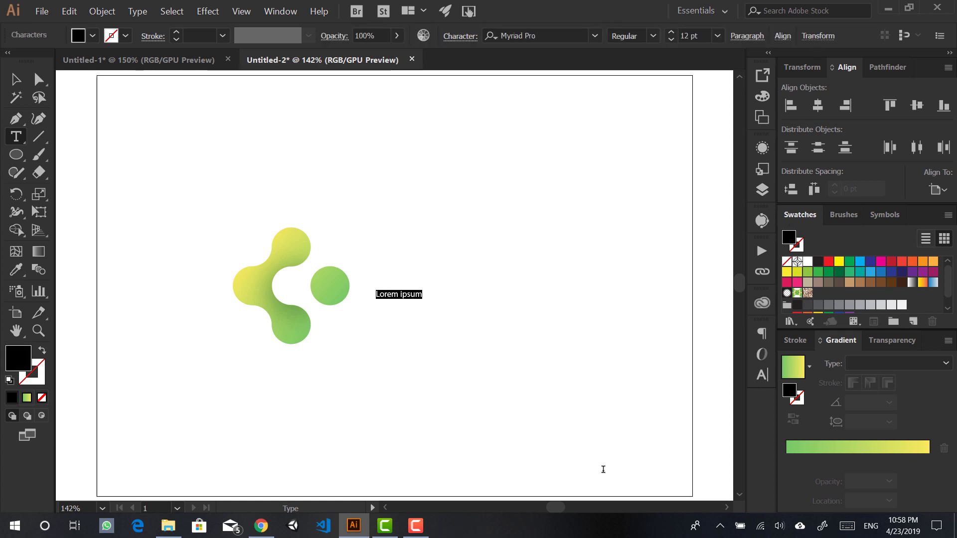
text(q)
text(oLab.co)
key(ctrl+Return)
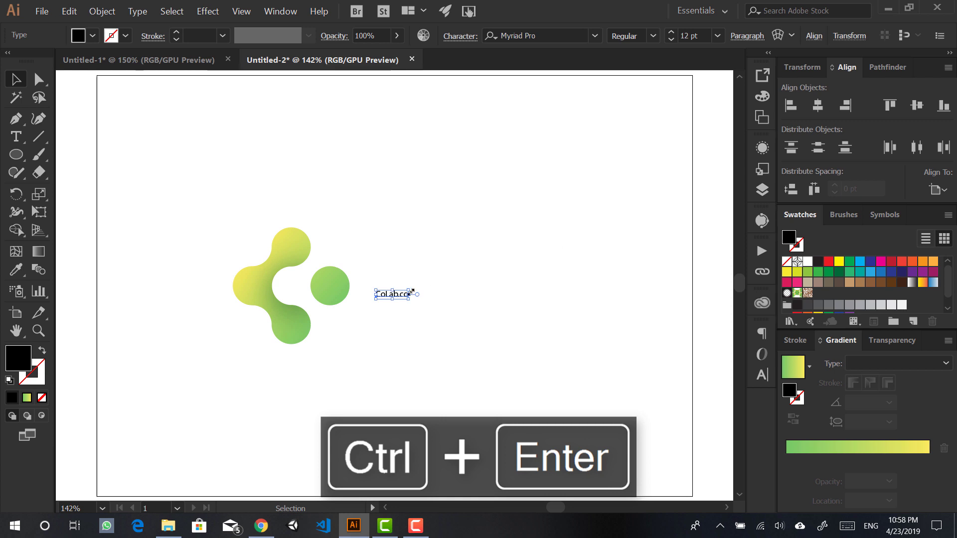
drag(408, 291, 540, 254)
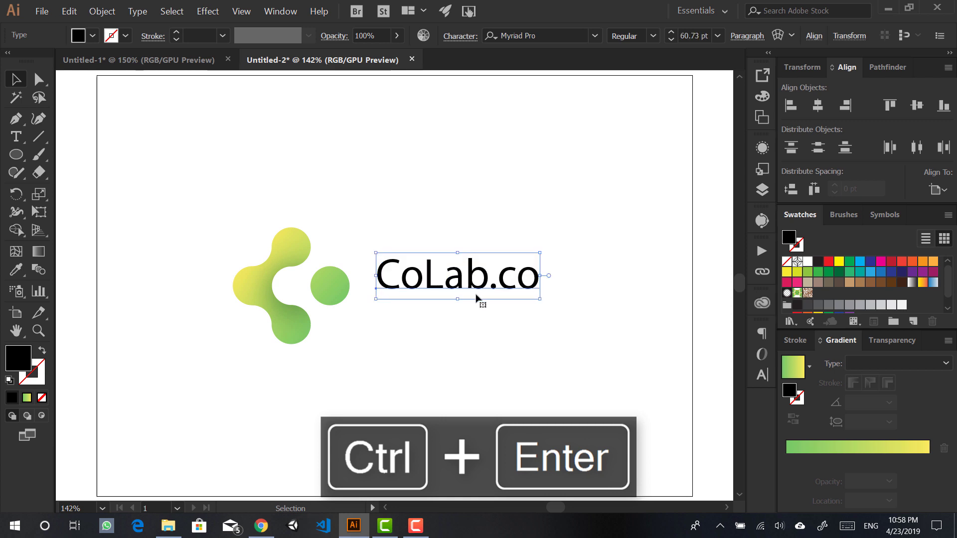
drag(540, 299, 606, 344)
click(548, 380)
Step: Shift the logo and text left together, then select the CoLab.co text object
drag(248, 188, 472, 396)
drag(474, 305, 442, 305)
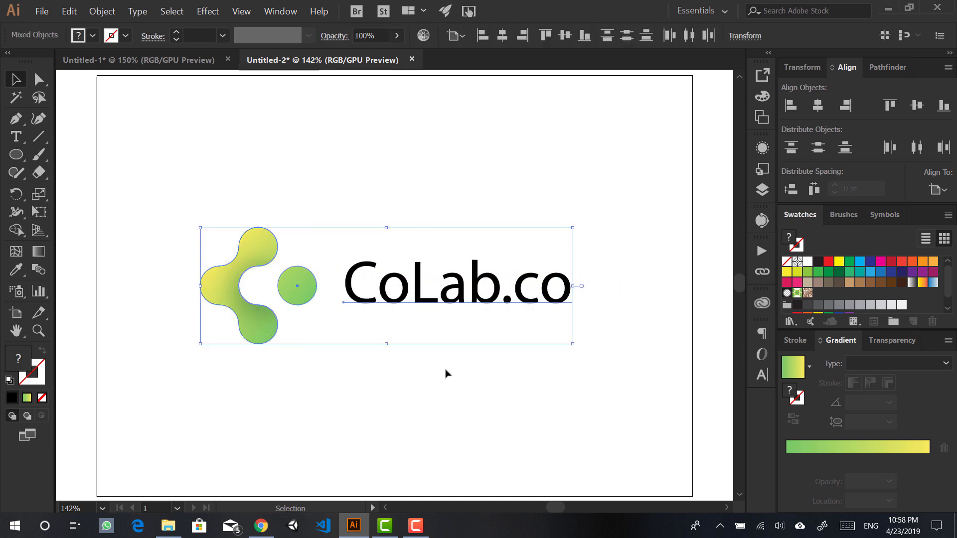
click(434, 409)
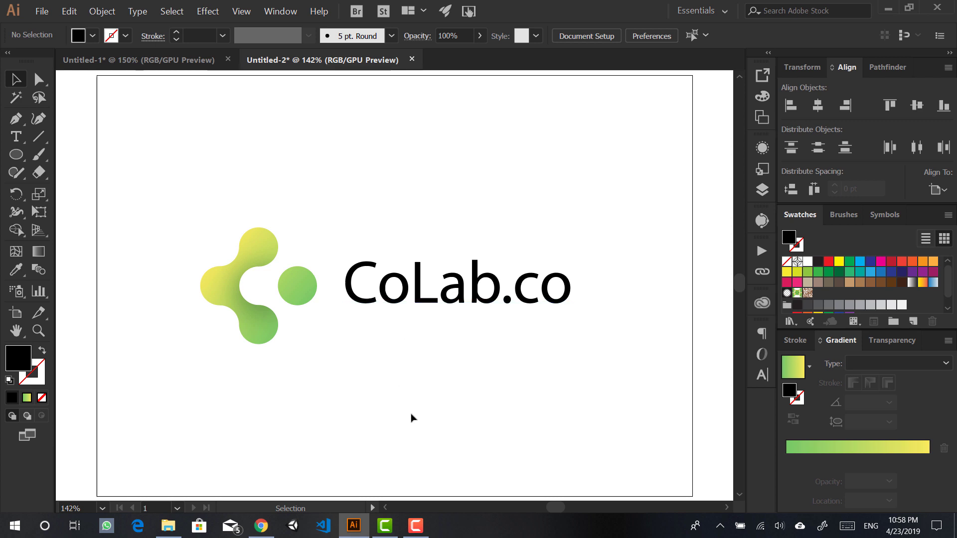
key(ctrl+a)
click(442, 402)
key(a)
click(418, 304)
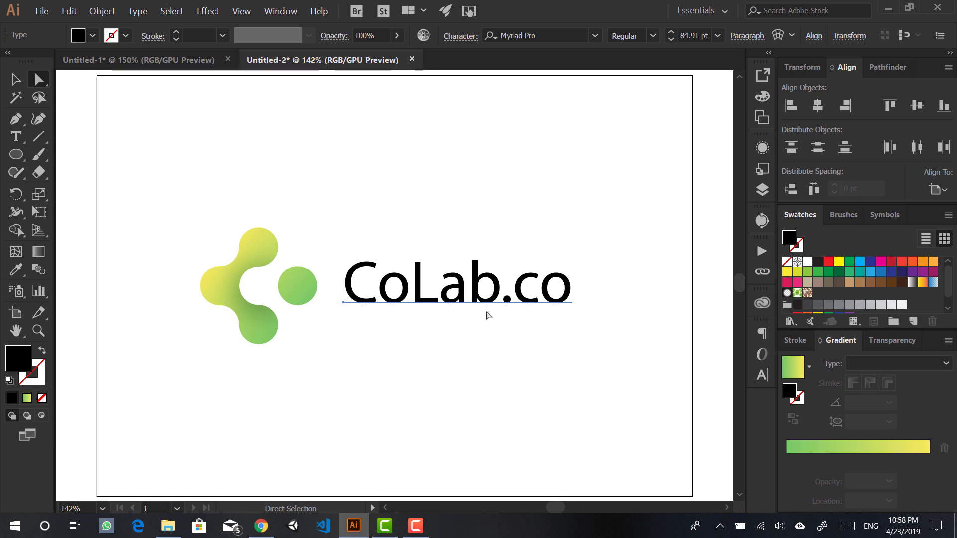
Step: Change the CoLab.co font from Myriad Pro to Roboto Bold via the font field
click(561, 35)
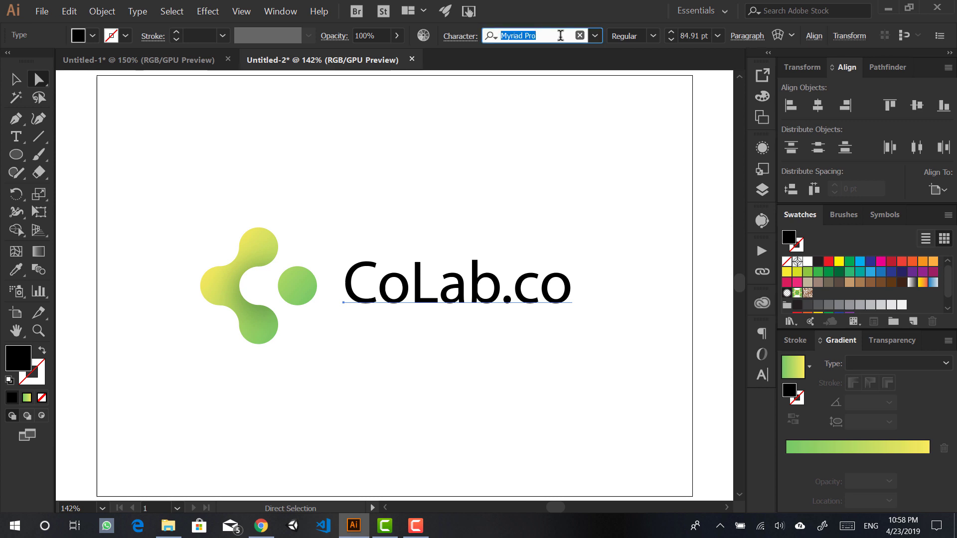
text(roboto)
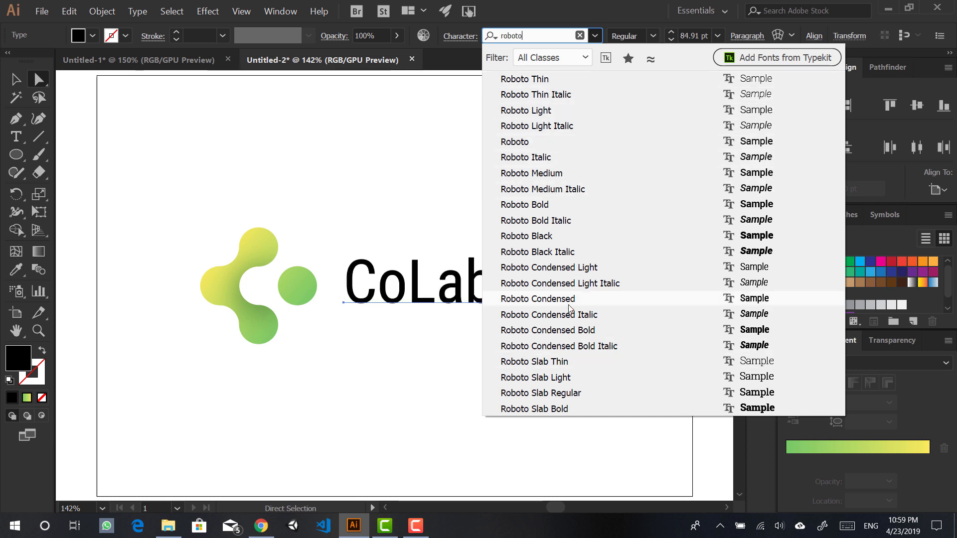
click(574, 208)
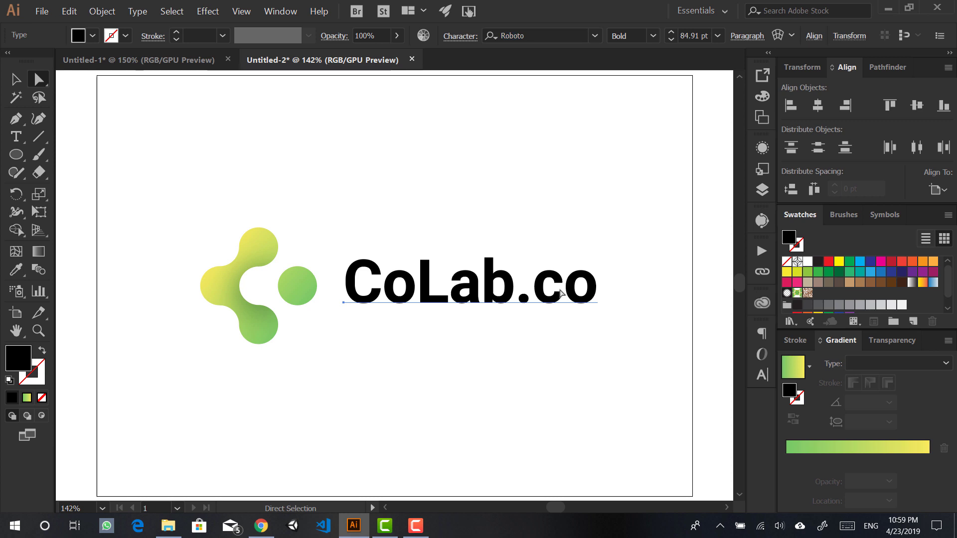
Step: Set the '.co' characters to Roboto Thin, keeping 'CoLab' bold, and exit text editing
key(t)
click(426, 285)
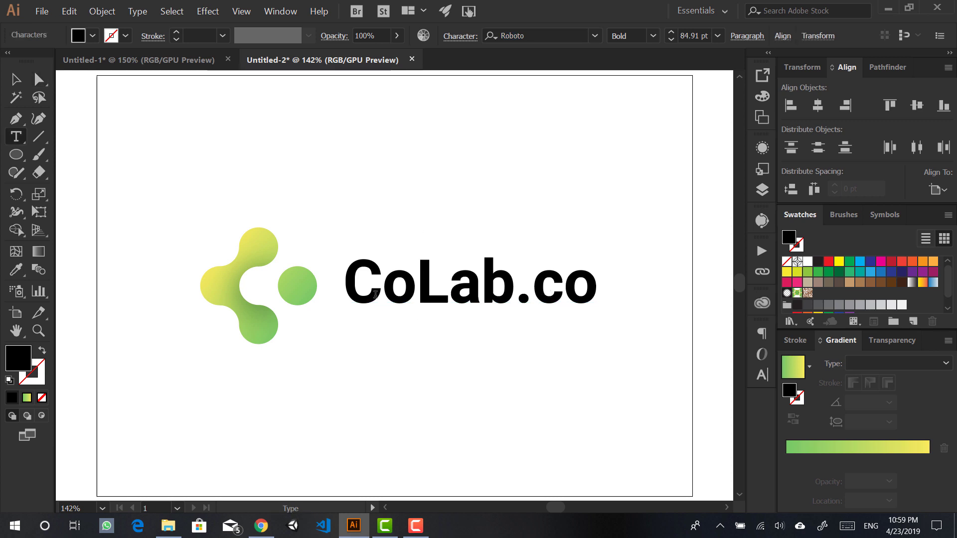
drag(357, 285, 560, 309)
drag(515, 287, 578, 325)
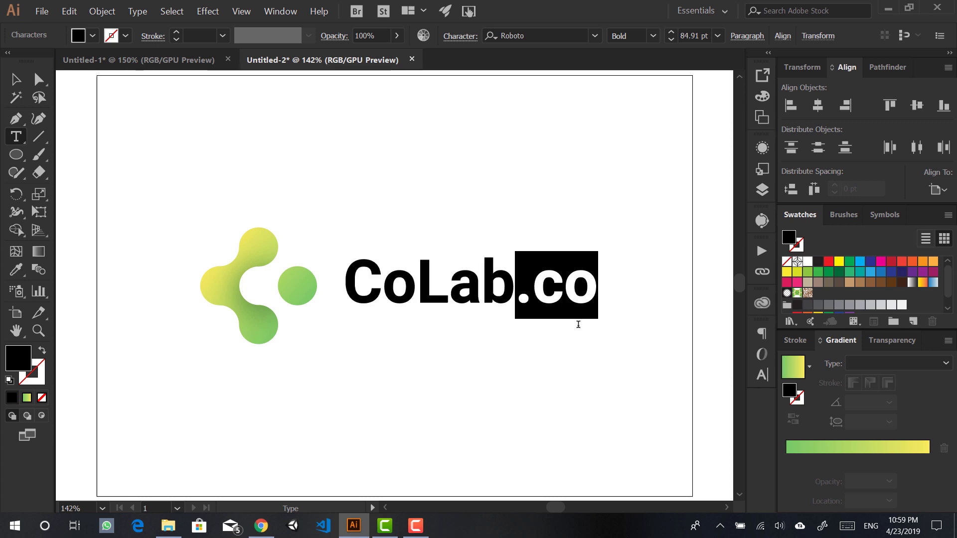
drag(513, 298, 594, 300)
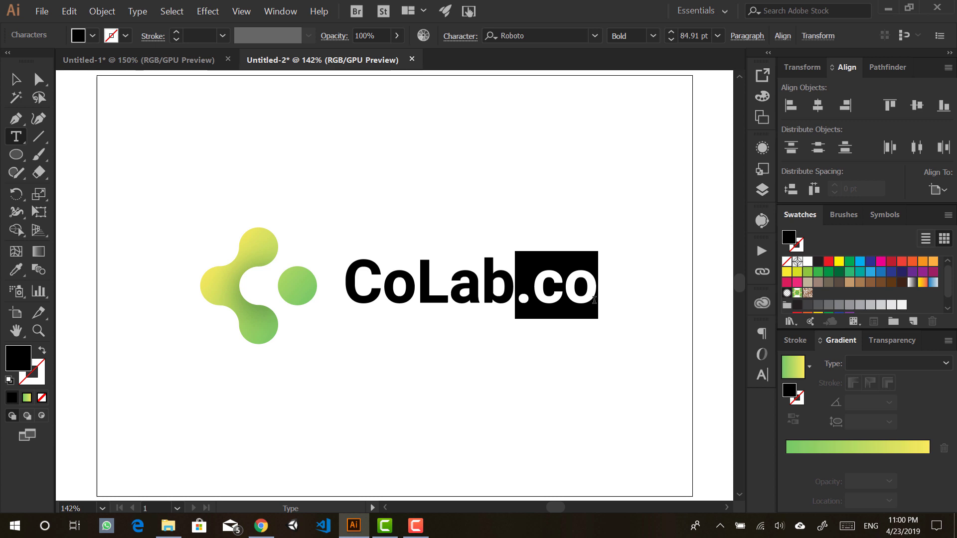
click(652, 36)
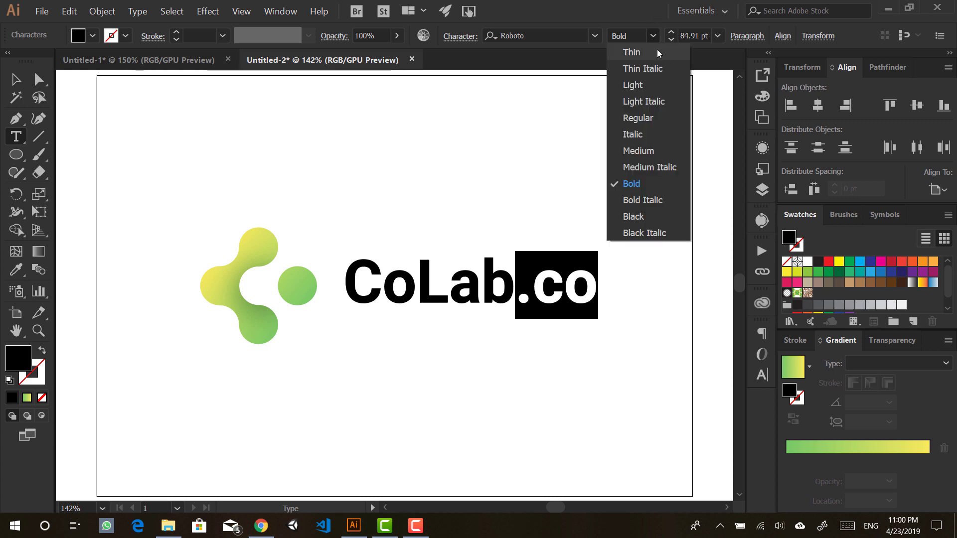
click(658, 53)
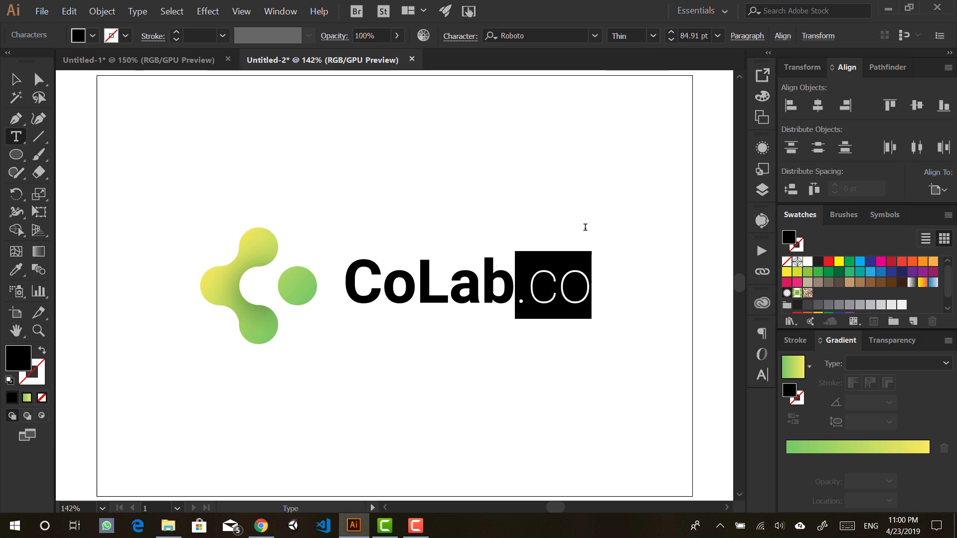
click(558, 282)
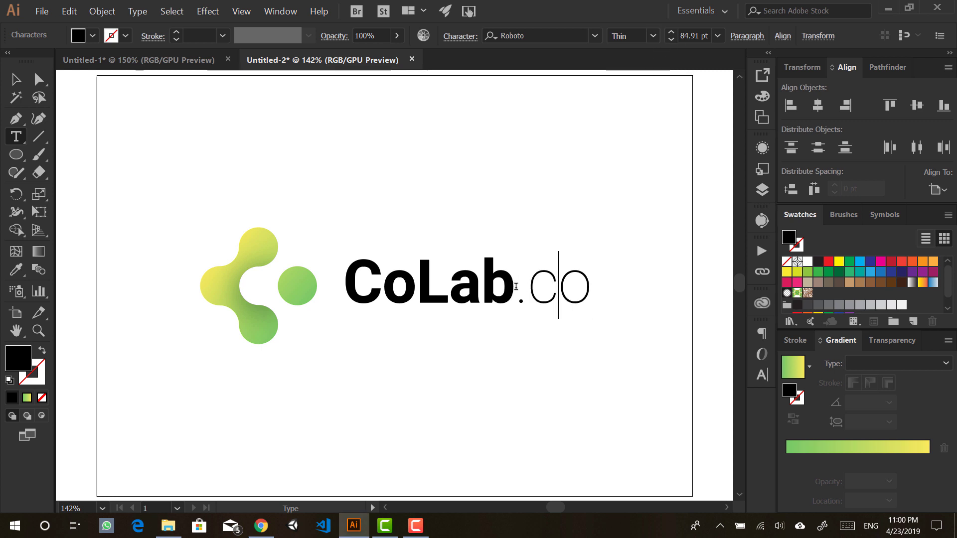
drag(515, 288, 644, 292)
click(578, 292)
double_click(561, 291)
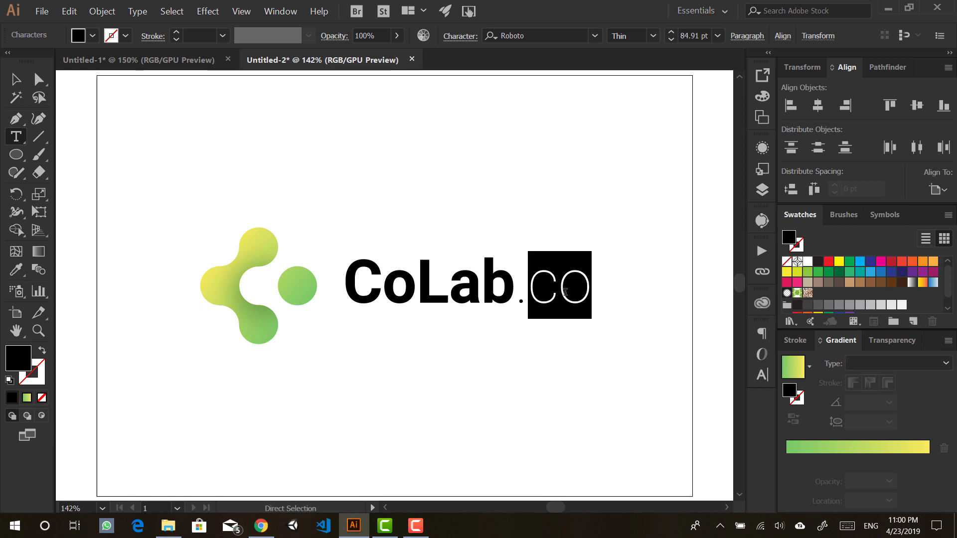
key(ctrl+Return)
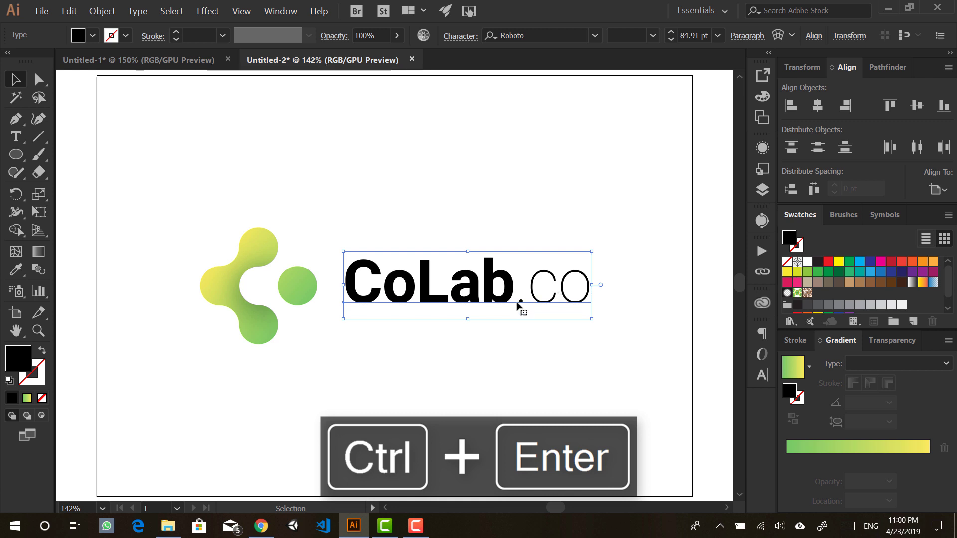
Step: Fill the CoLab.co wordmark with the 80% dark grey swatch
click(446, 402)
drag(435, 202, 493, 297)
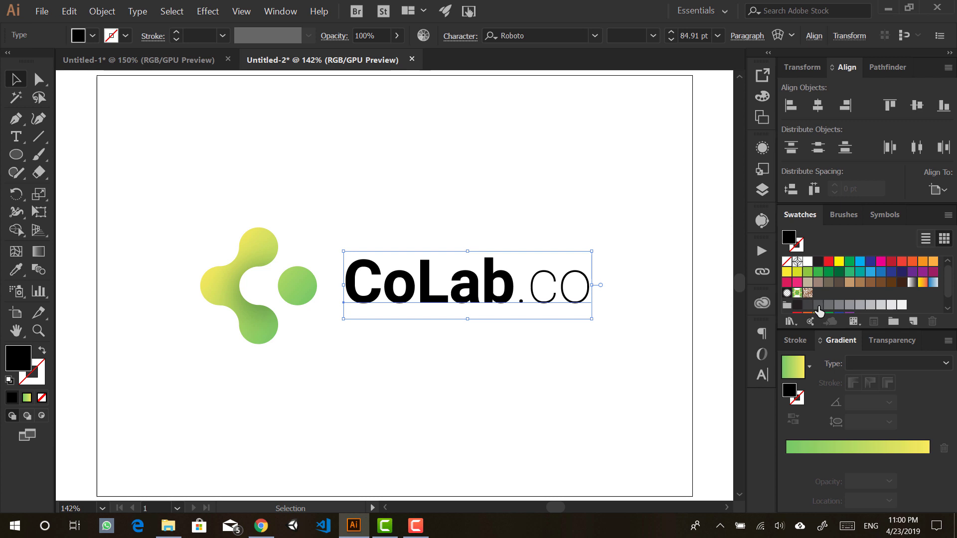
click(818, 305)
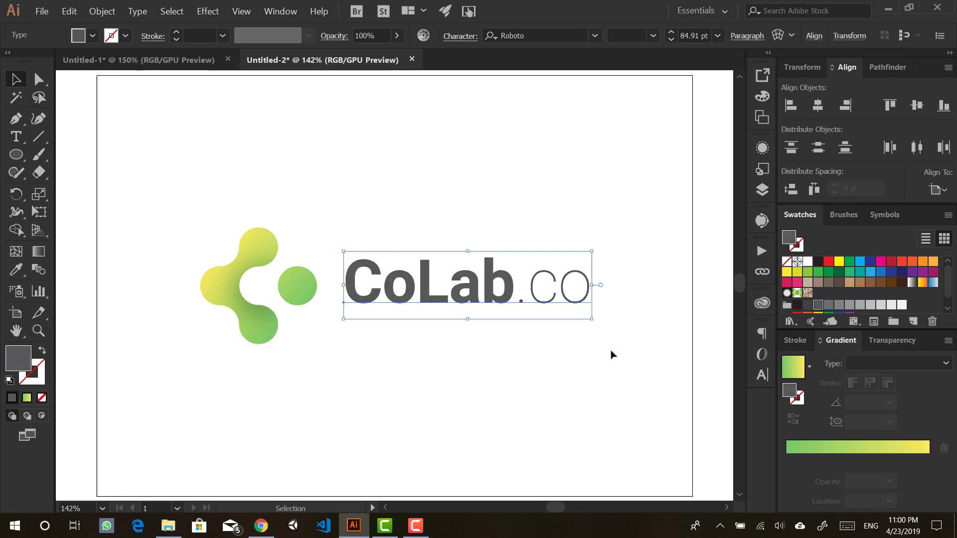
click(529, 345)
drag(210, 118, 506, 406)
click(482, 396)
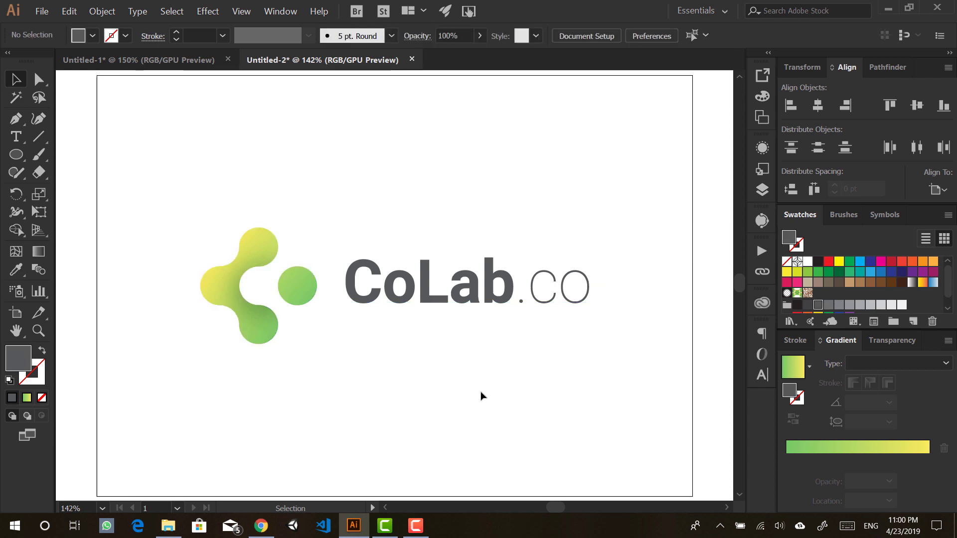
Step: Try black on the wordmark, then undo back to the dark grey
click(797, 305)
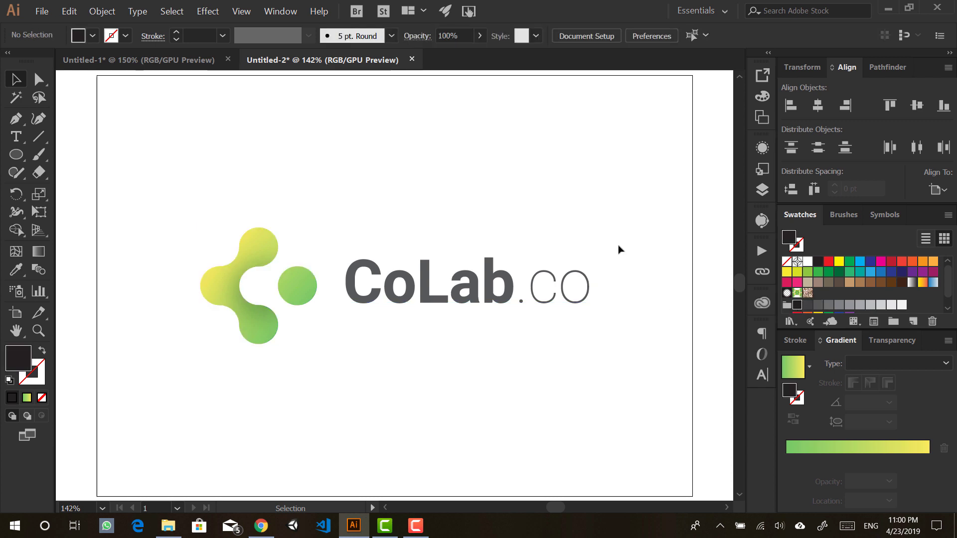
click(523, 295)
click(797, 306)
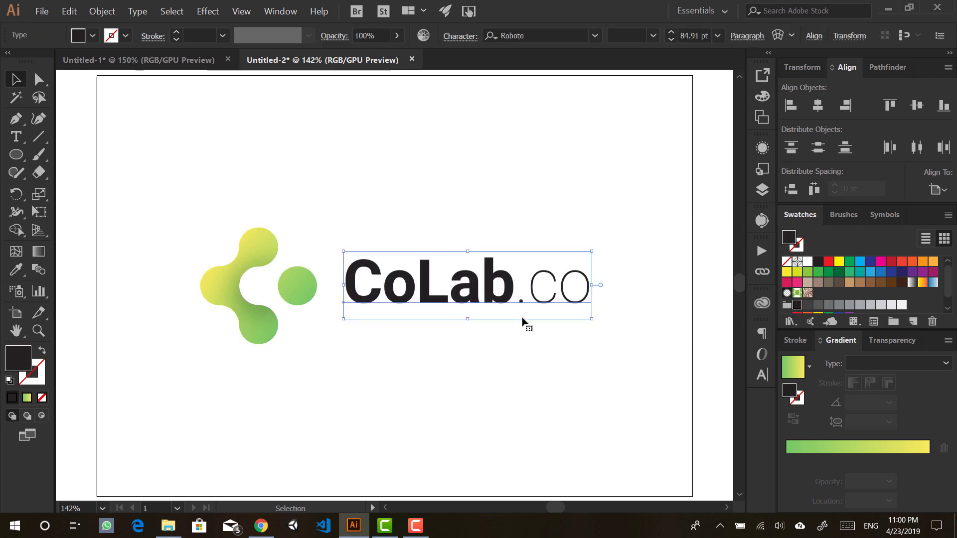
click(506, 383)
key(ctrl+z)
Step: Convert the grey CoLab.co text into a group of outlined letter shapes
drag(184, 131, 586, 415)
click(528, 405)
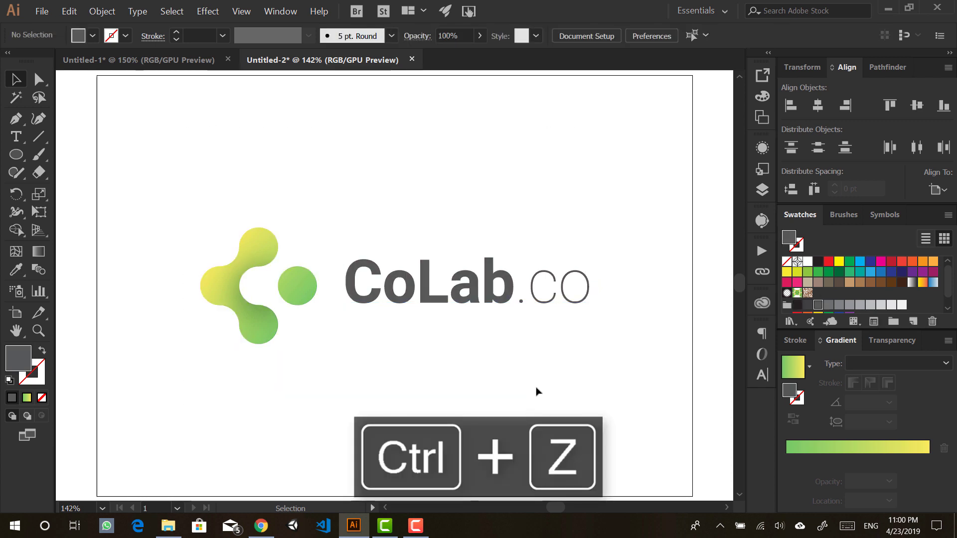
drag(171, 163, 463, 392)
click(461, 410)
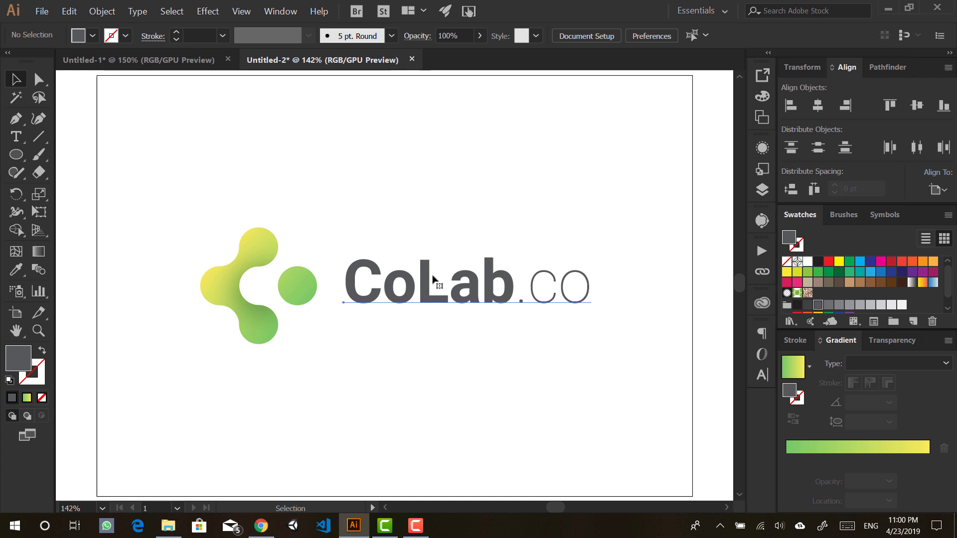
click(433, 280)
key(ctrl)
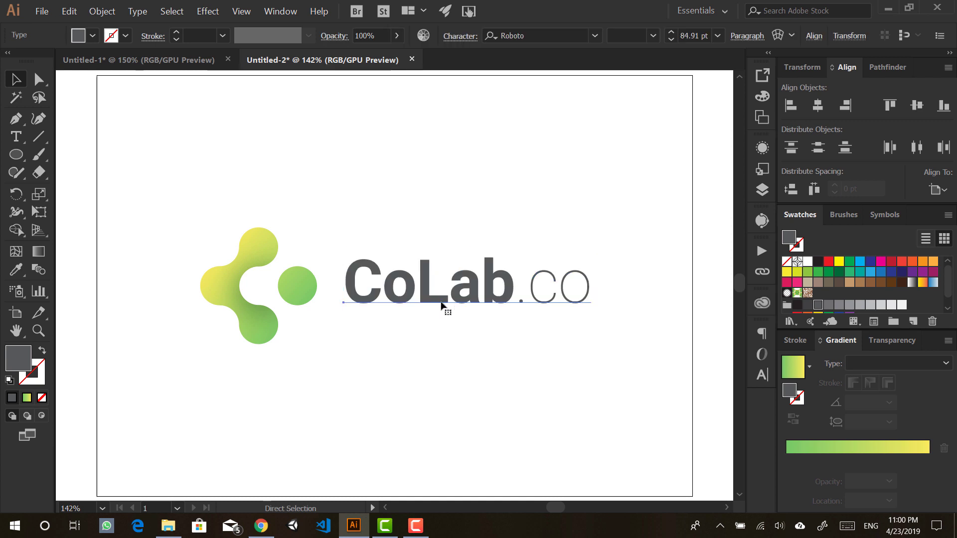
click(441, 309)
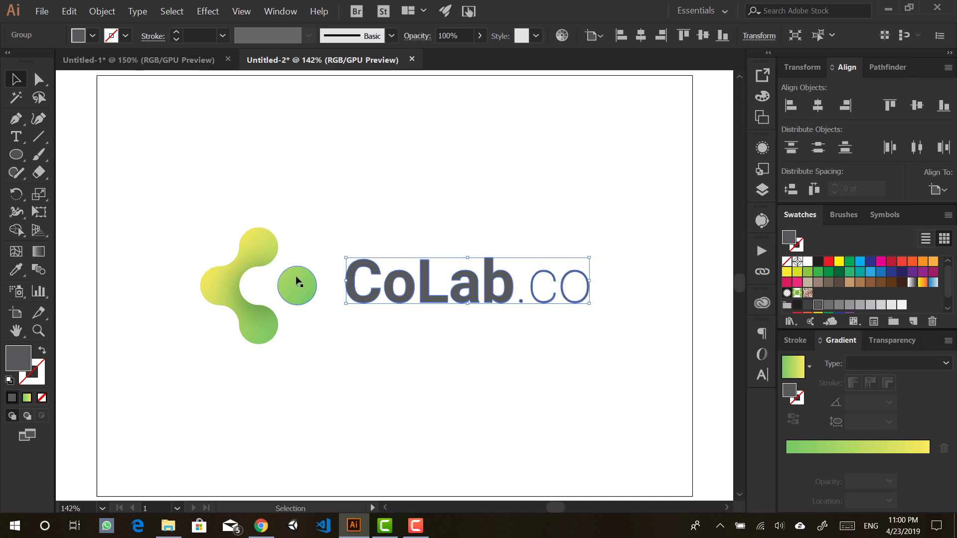
key(i)
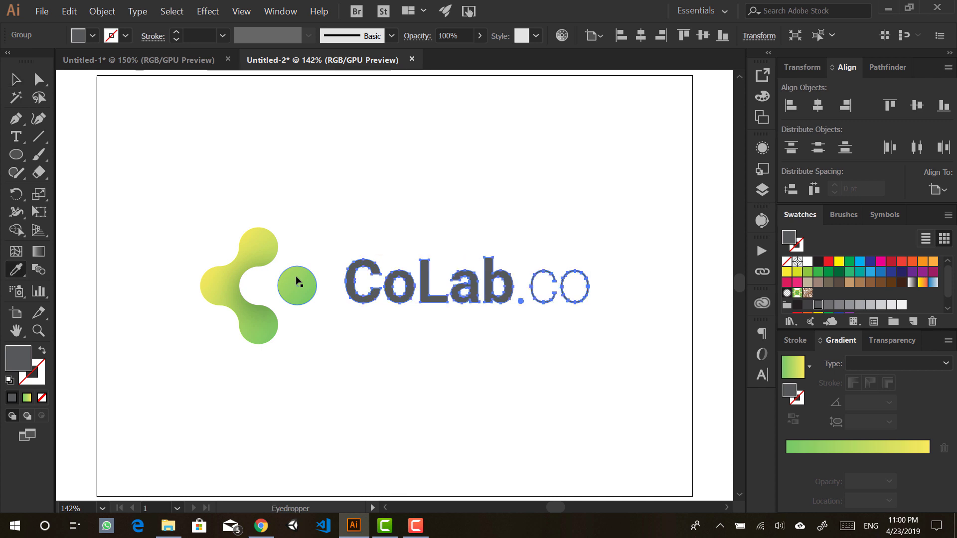
click(297, 283)
ctrl+click(394, 369)
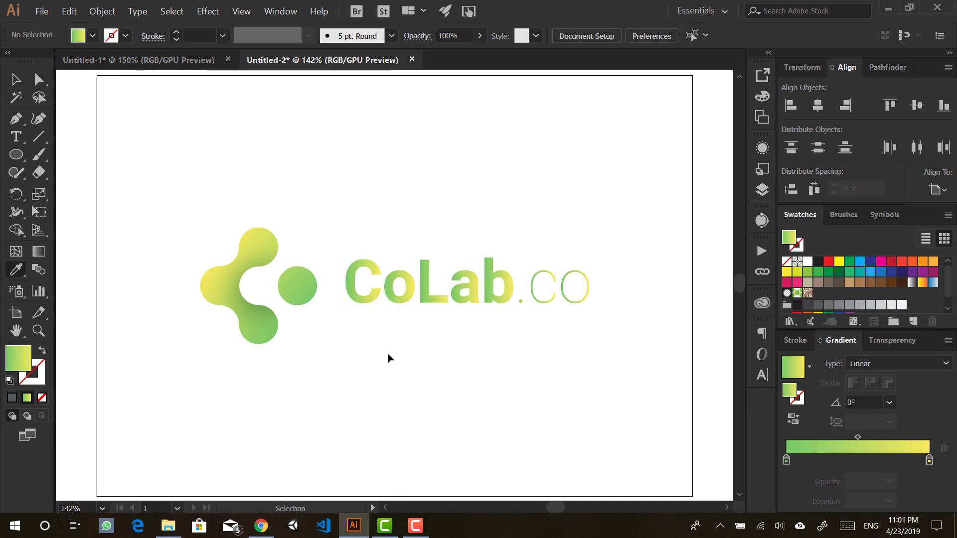
drag(371, 237, 503, 356)
key(g)
drag(354, 281, 549, 310)
ctrl+click(561, 360)
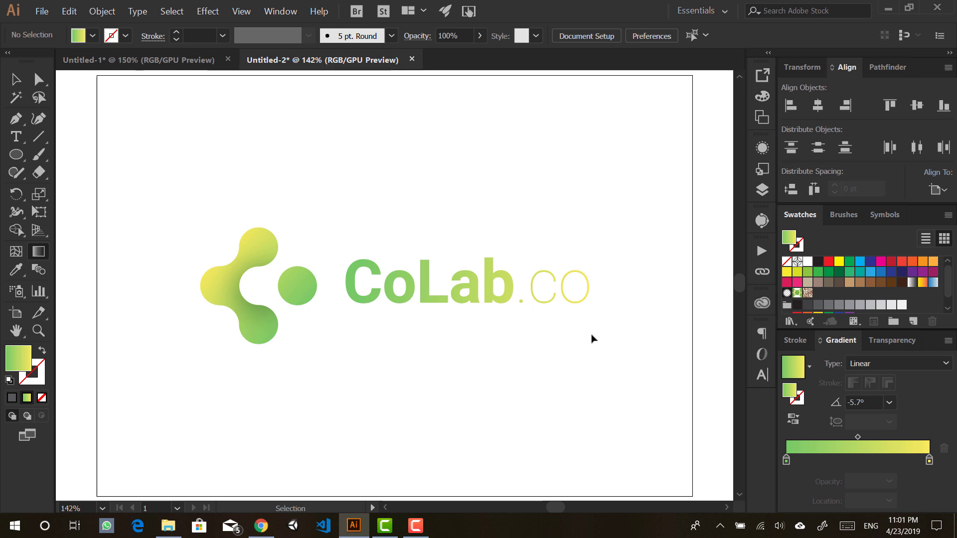
key(ctrl+z)
key(ctrl+z)
drag(136, 170, 317, 355)
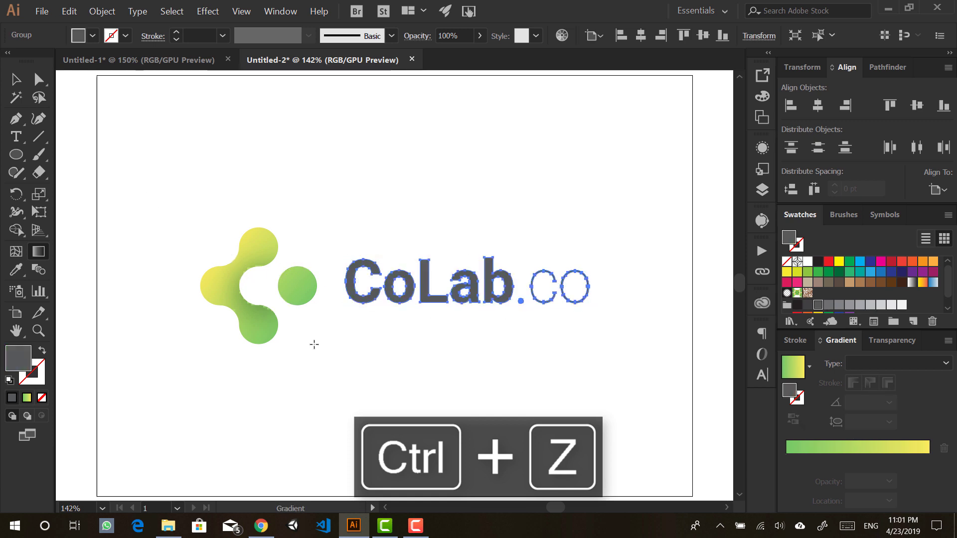
key(v)
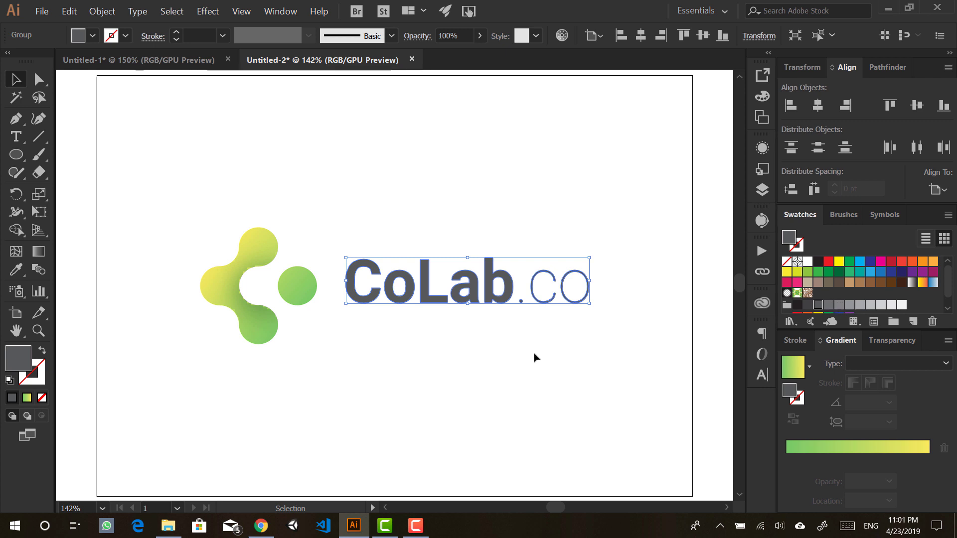
click(514, 379)
key(ctrl+plus)
key(ctrl+plus)
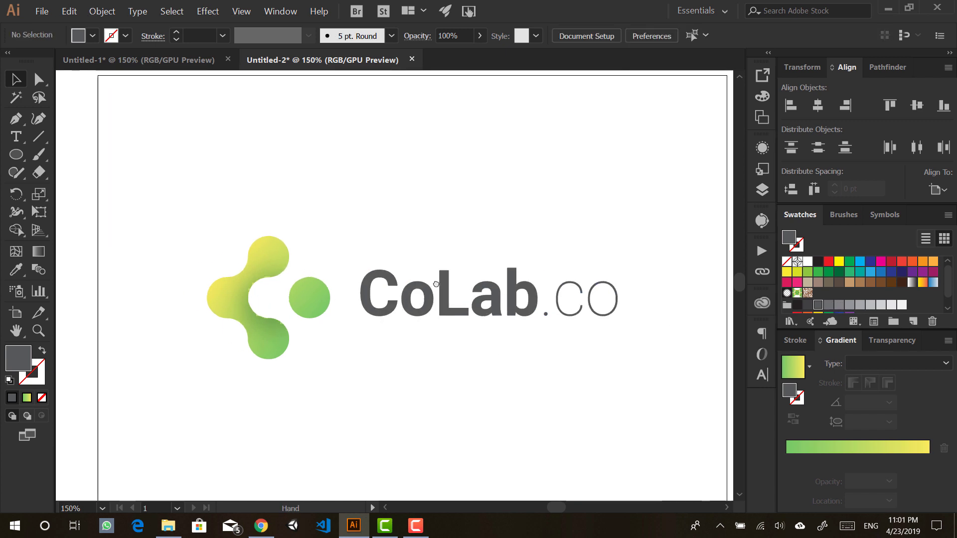
Step: Hide the panels, centre the finished logo on screen, then switch to the browser
key(Tab)
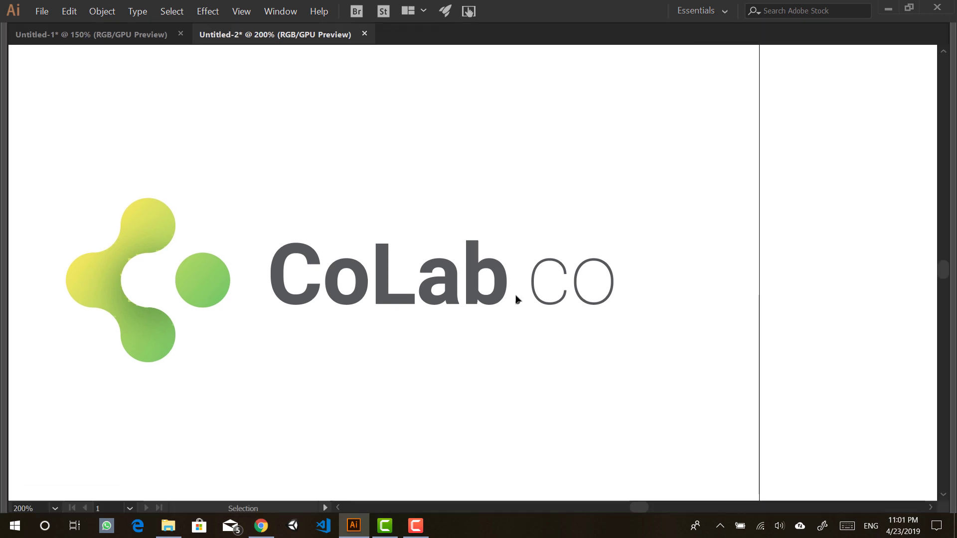
drag(471, 295, 611, 270)
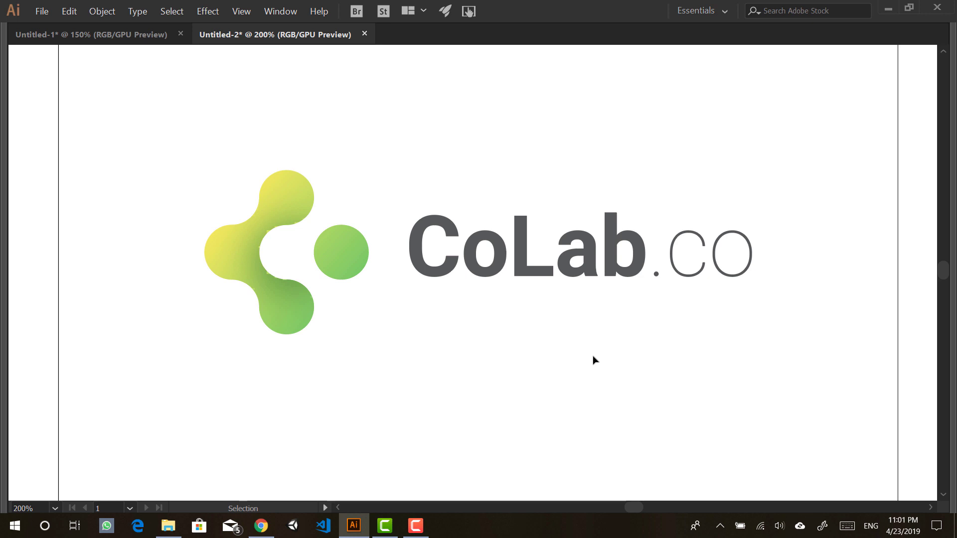
key(alt+Tab)
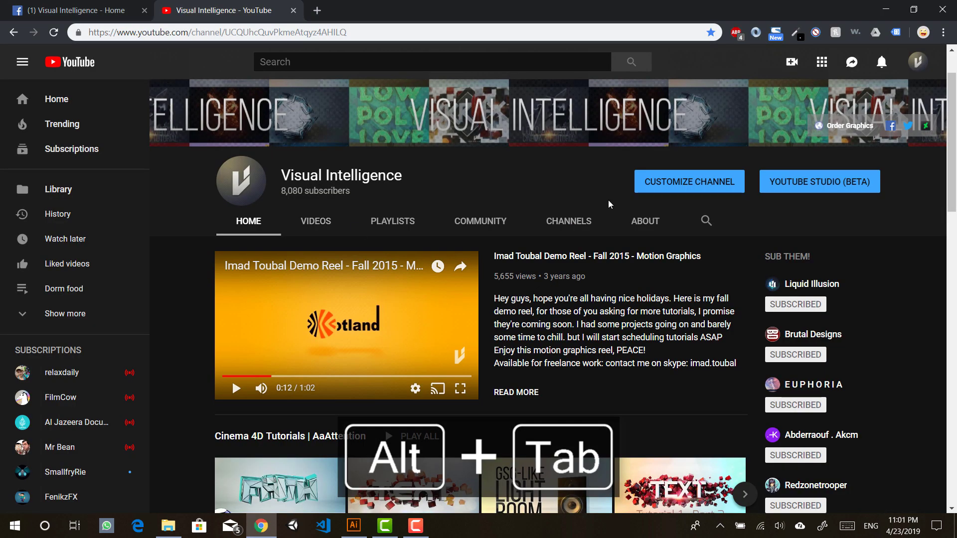
click(70, 6)
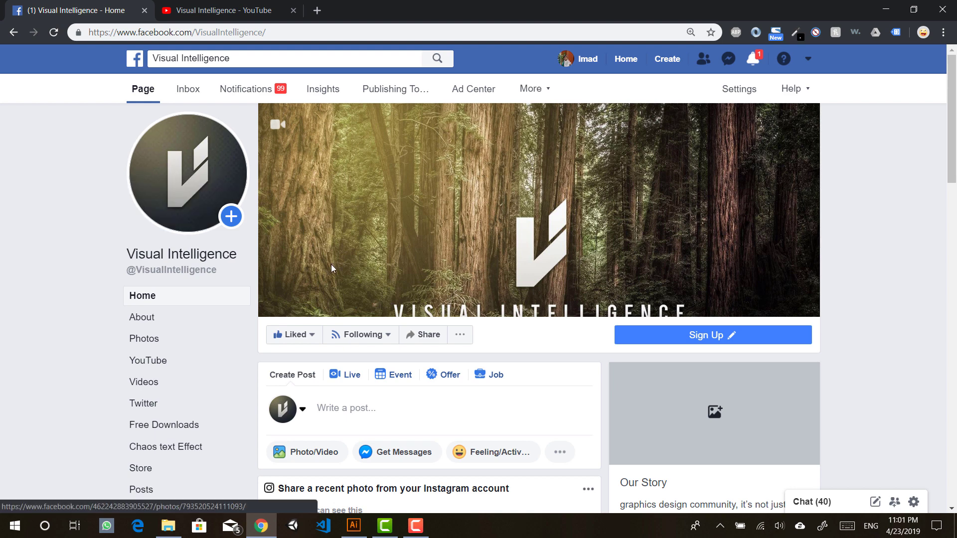
scroll(521, 398, down, 1)
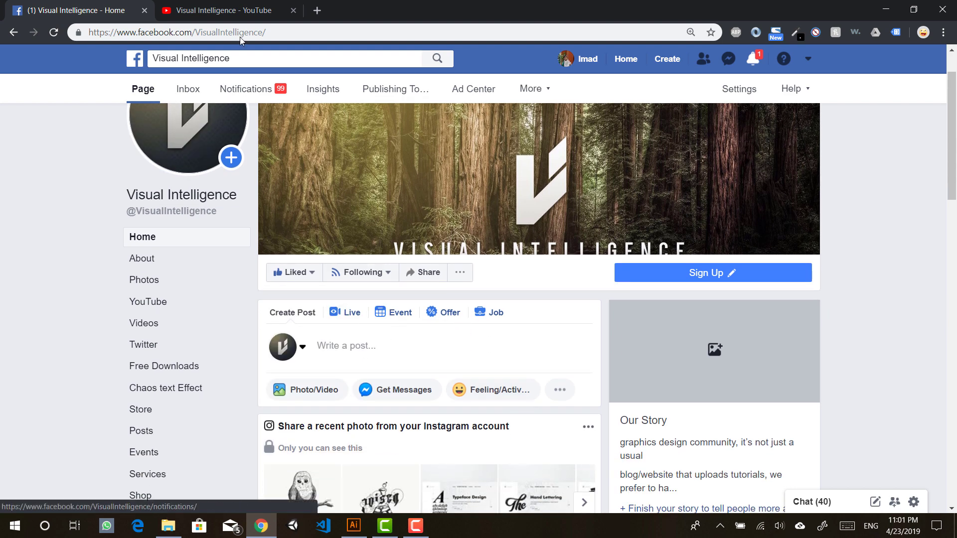
click(233, 6)
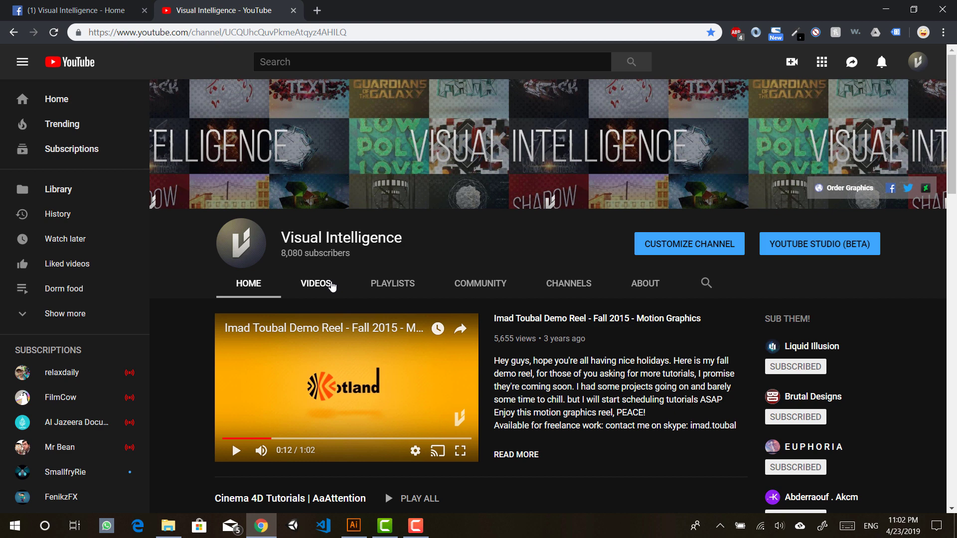
Step: Scroll through the Visual Intelligence channel page, then return to Illustrator's Untitled-2 logo
scroll(332, 286, down, 3)
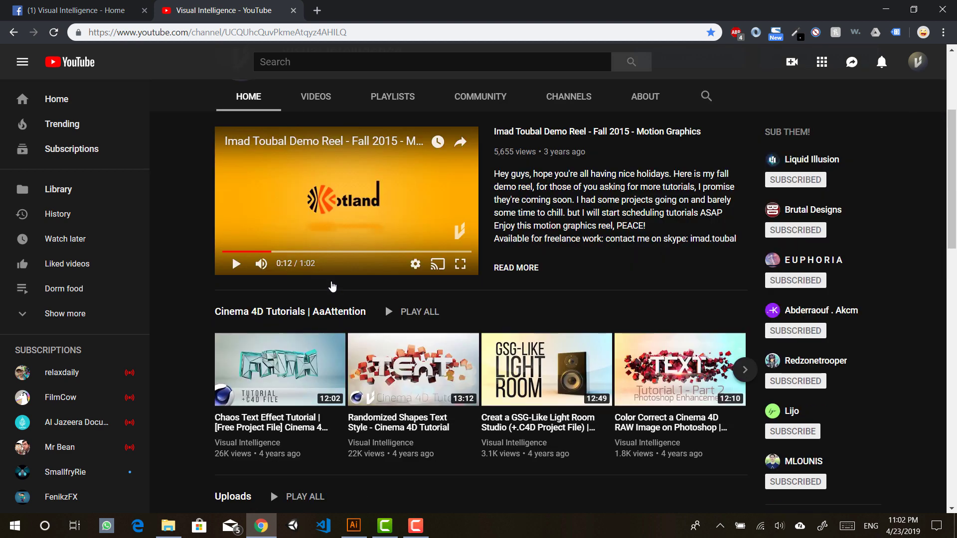
scroll(333, 286, down, 4)
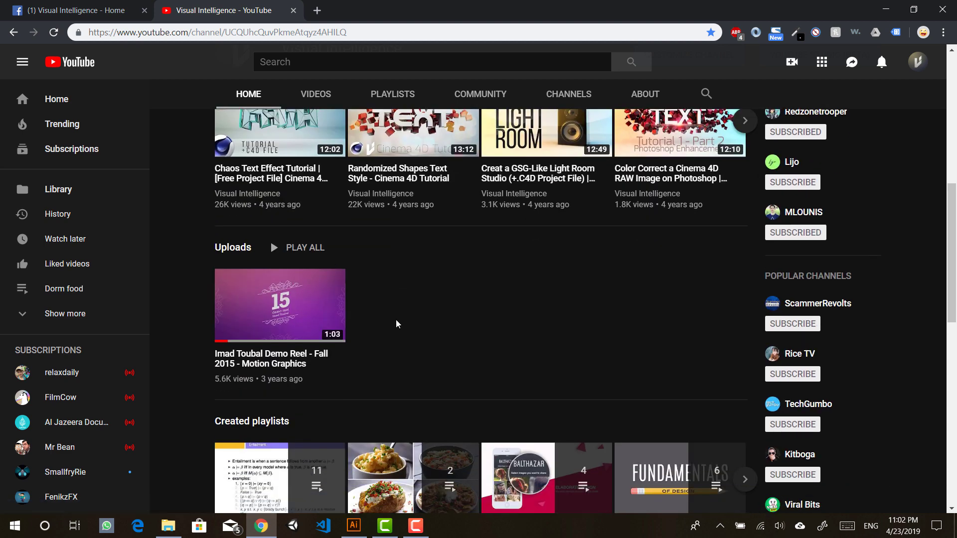
scroll(395, 322, up, 7)
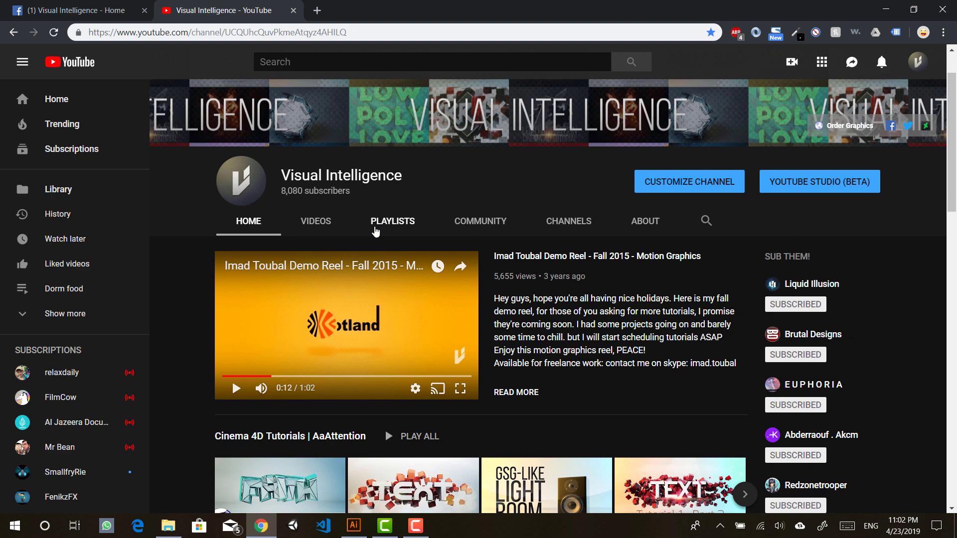
scroll(519, 319, down, 10)
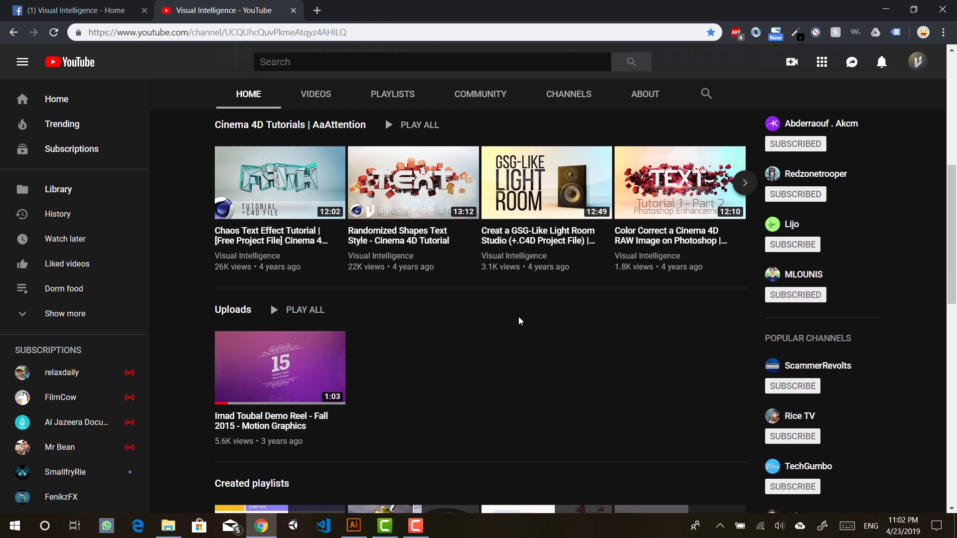
scroll(464, 327, down, 1)
scroll(444, 336, down, 6)
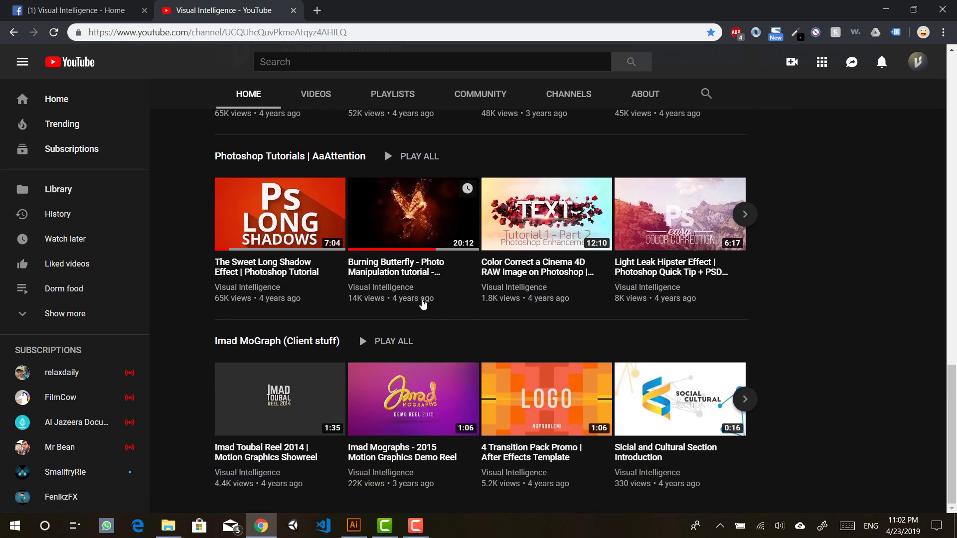
key(alt+Tab)
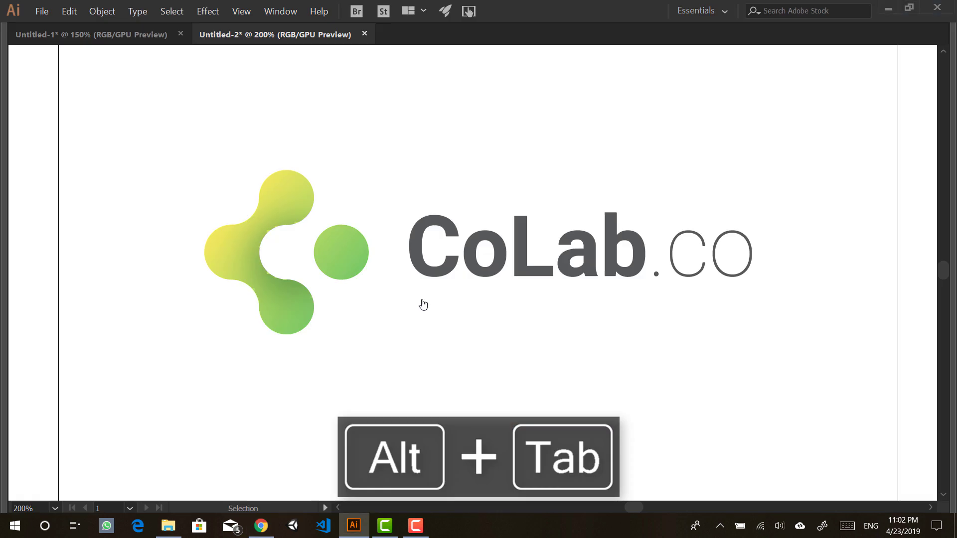